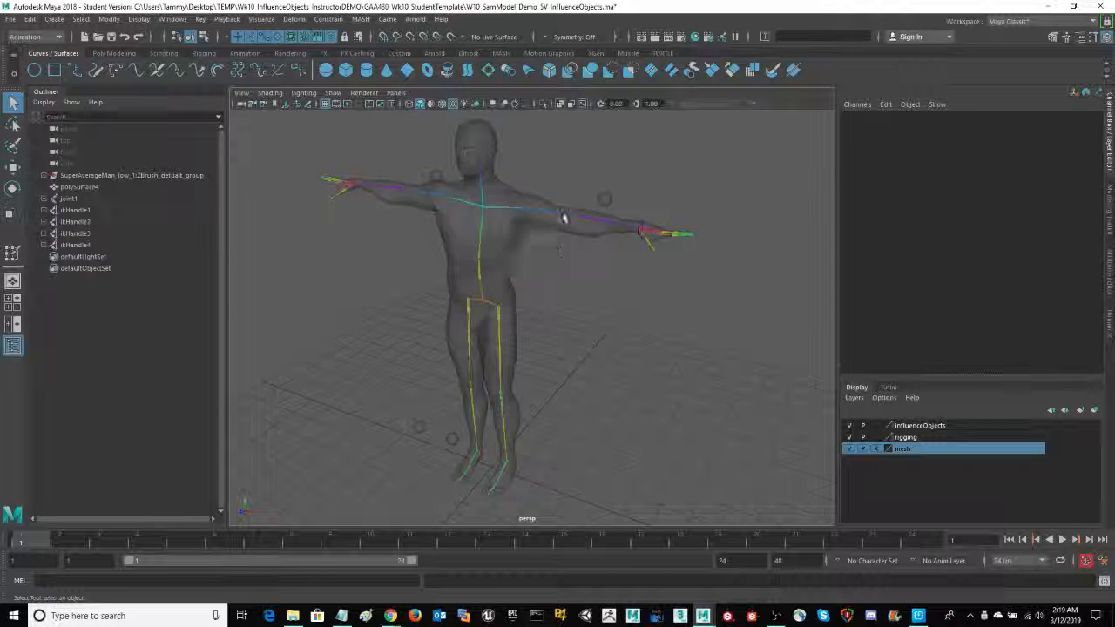
pyautogui.scroll(3, 569, 258)
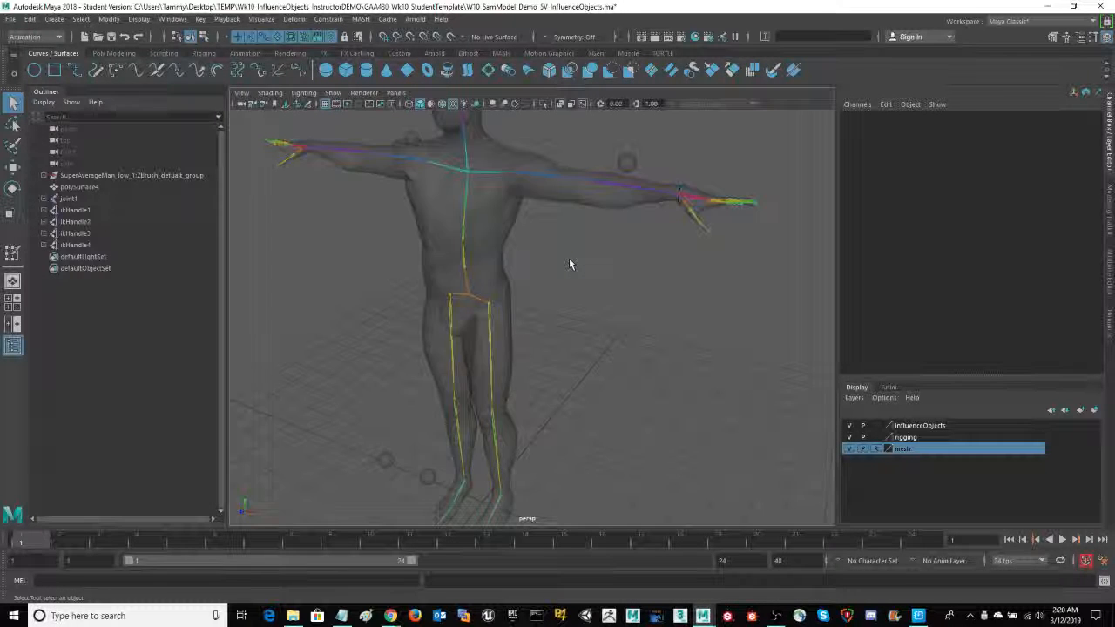
pyautogui.scroll(-5, 570, 264)
pyautogui.keyDown('alt'); pyautogui.moveTo(571, 264); pyautogui.dragTo(592, 291); pyautogui.keyUp('alt')
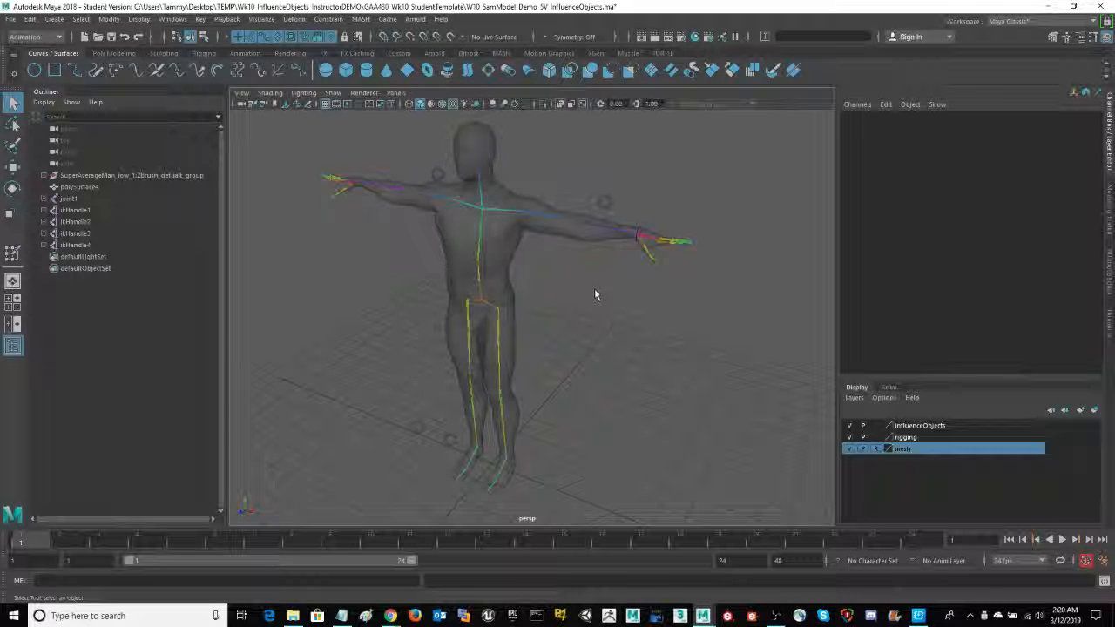
pyautogui.keyDown('alt'); pyautogui.moveTo(600, 294); pyautogui.dragTo(596, 319, button='middle'); pyautogui.keyUp('alt')
pyautogui.keyDown('alt'); pyautogui.moveTo(596, 319); pyautogui.dragTo(597, 298); pyautogui.keyUp('alt')
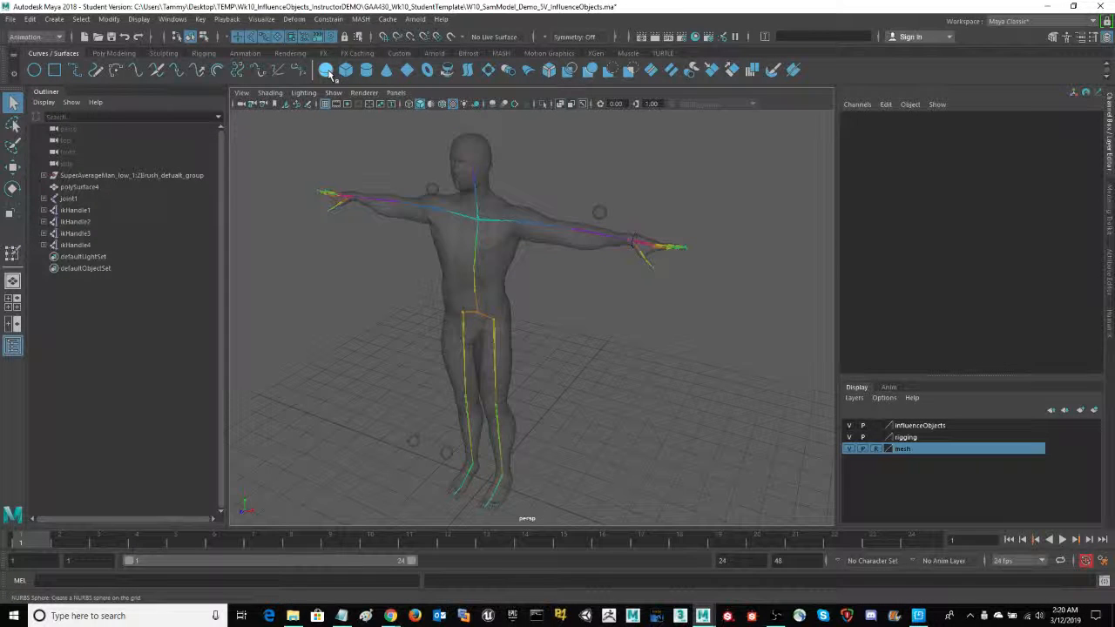
# - Create a NURBS sphere and move it up beside the character's left armpit, at about X 2.23, Y 9.11
pyautogui.click(326, 71)
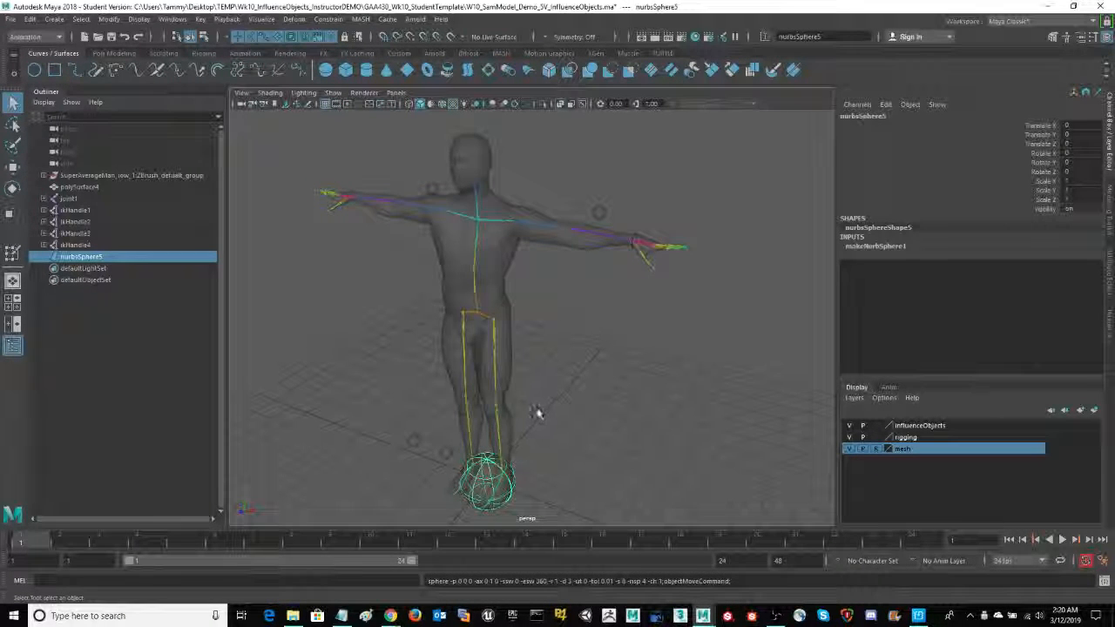
pyautogui.press('w')
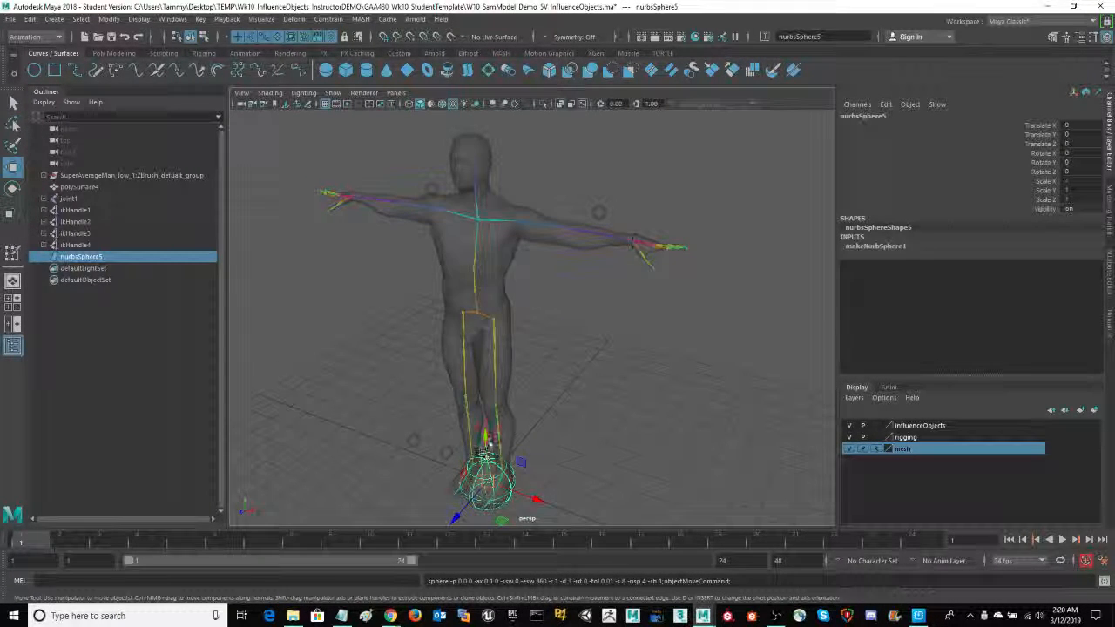
pyautogui.moveTo(483, 436); pyautogui.dragTo(476, 189)
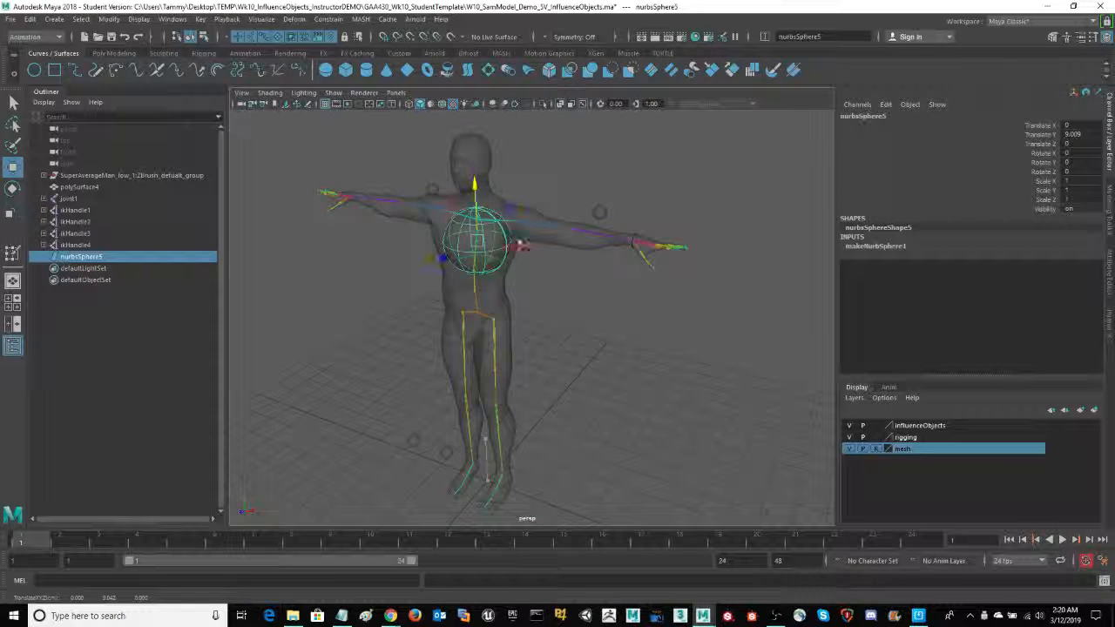
pyautogui.moveTo(530, 256); pyautogui.dragTo(601, 276)
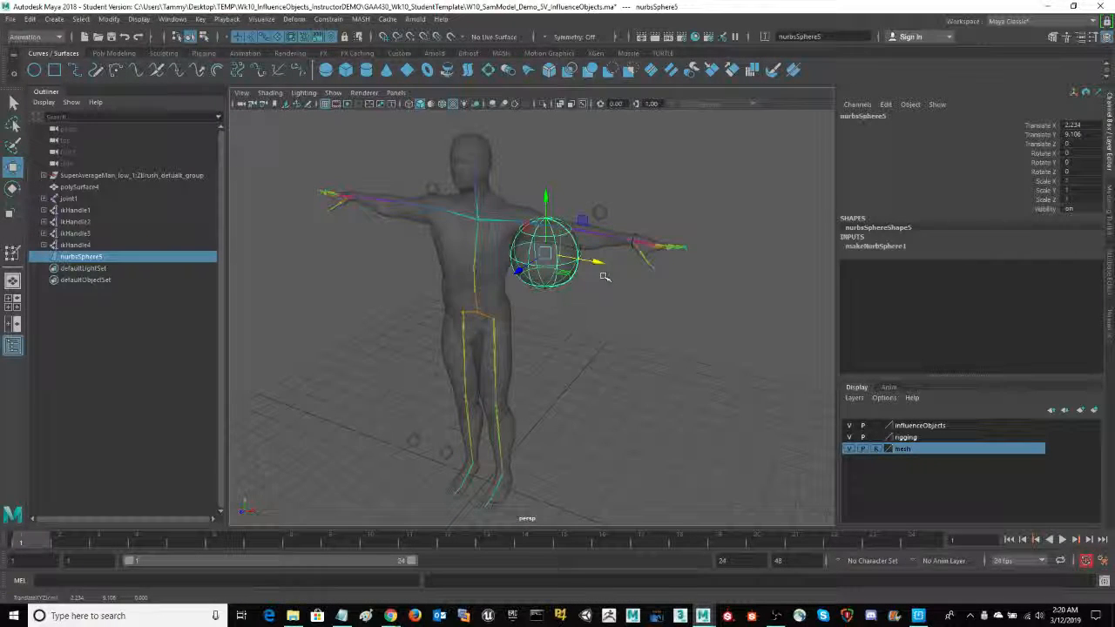
# - Rotate the sphere to 90 degrees around Z so its poles line up with the arm
pyautogui.scroll(3, 589, 336)
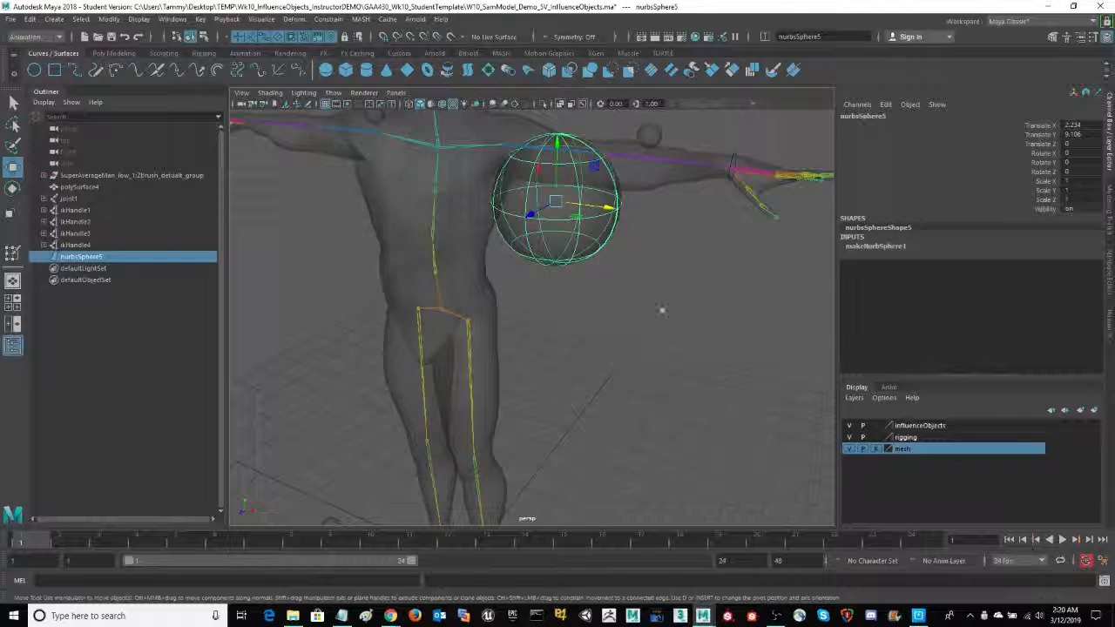
pyautogui.keyDown('alt'); pyautogui.moveTo(662, 310); pyautogui.dragTo(646, 435); pyautogui.keyUp('alt')
pyautogui.keyDown('alt'); pyautogui.moveTo(645, 434); pyautogui.dragTo(724, 441, button='right'); pyautogui.keyUp('alt')
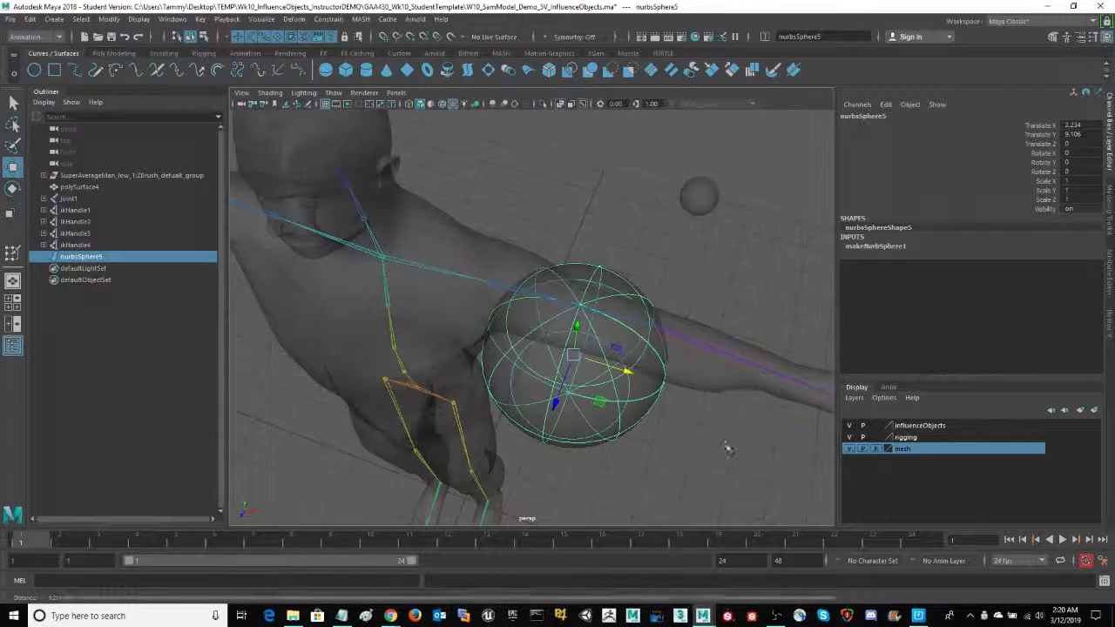
pyautogui.keyDown('alt'); pyautogui.moveTo(728, 449); pyautogui.dragTo(561, 320); pyautogui.keyUp('alt')
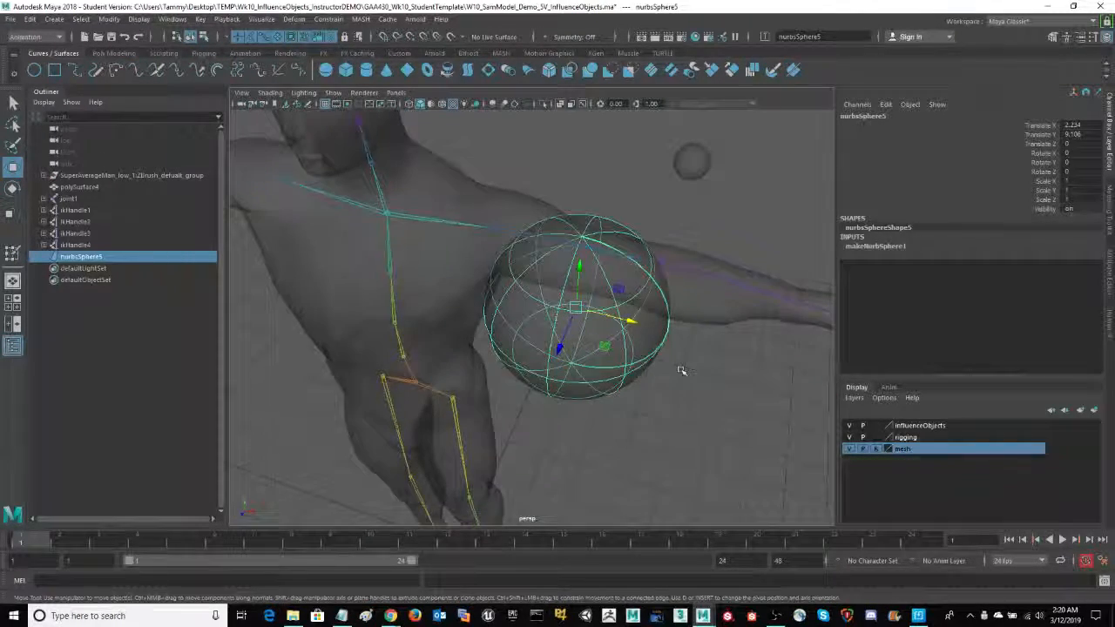
pyautogui.keyDown('alt'); pyautogui.moveTo(682, 370); pyautogui.dragTo(664, 383); pyautogui.keyUp('alt')
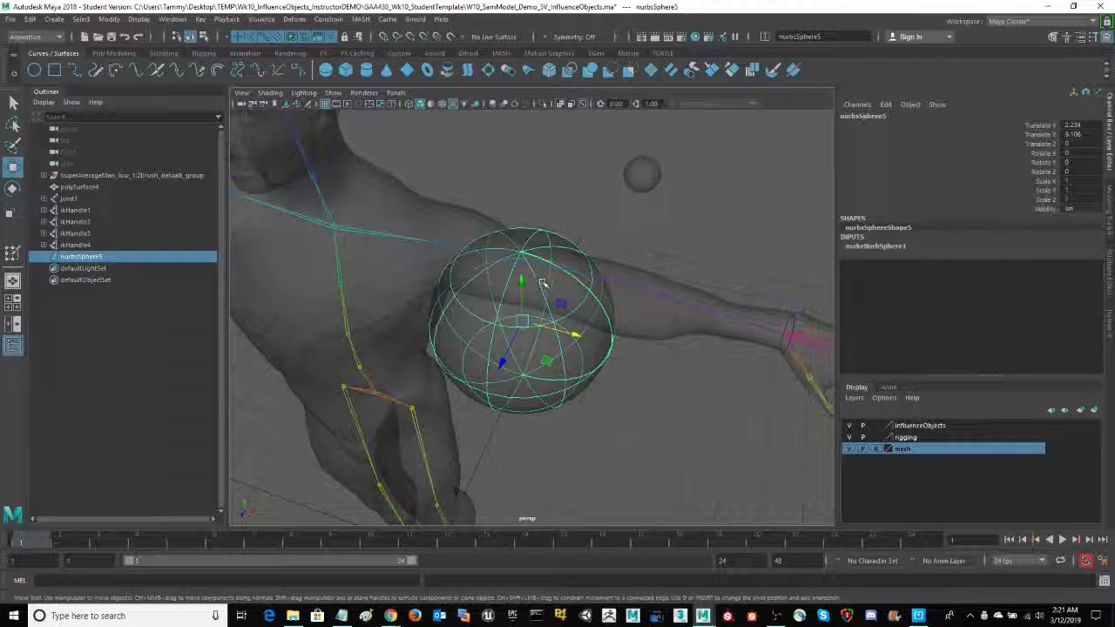
pyautogui.press('e')
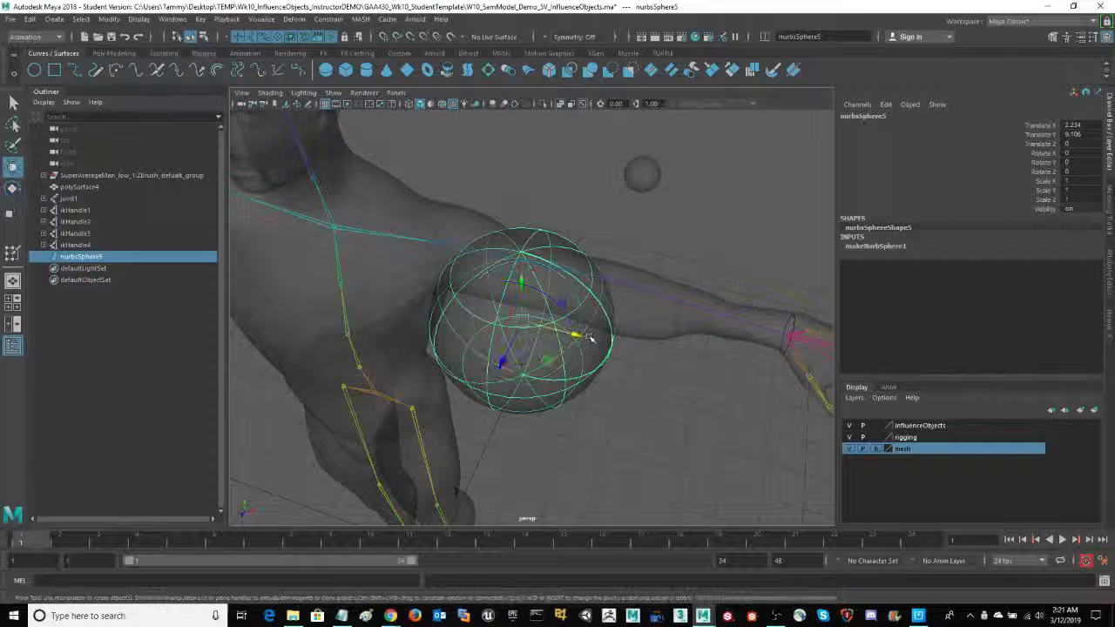
pyautogui.press('w')
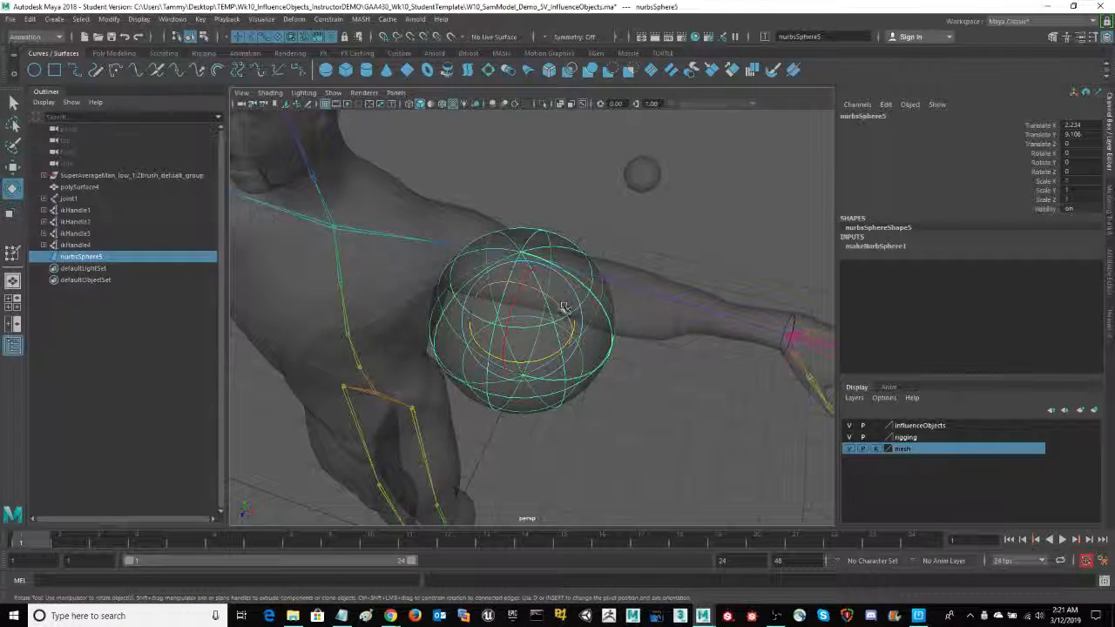
pyautogui.moveTo(565, 308); pyautogui.dragTo(502, 284)
pyautogui.click(1090, 172)
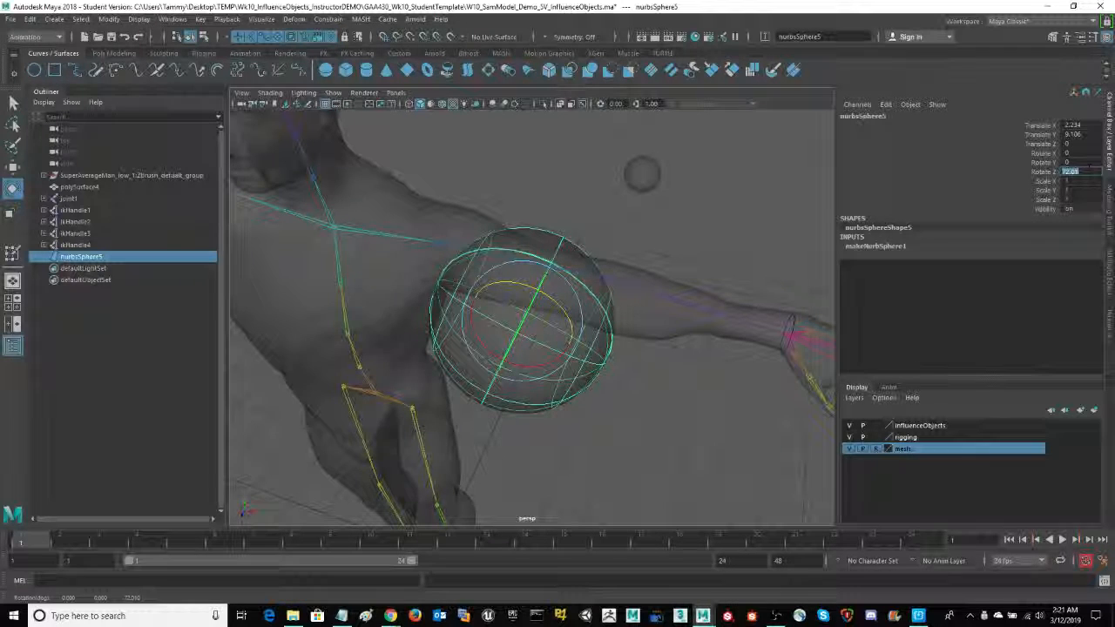
pyautogui.press('Return')
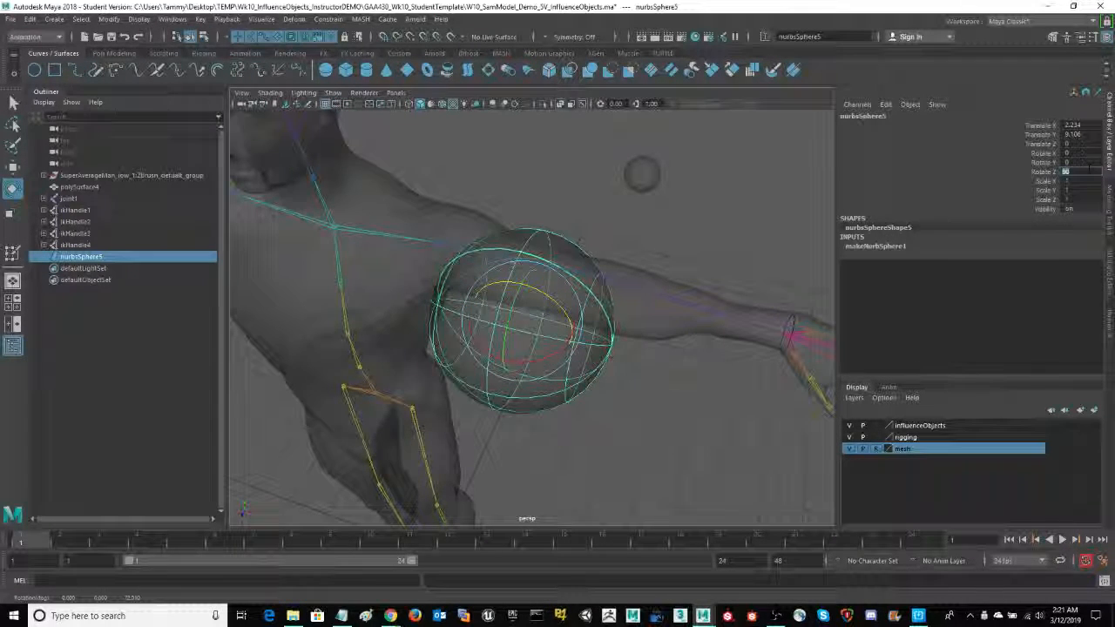
# - Set the sphere's End Sweep to 180 to turn it into a half sphere
pyautogui.keyDown('alt'); pyautogui.moveTo(732, 355); pyautogui.dragTo(659, 364); pyautogui.keyUp('alt')
pyautogui.click(1110, 271)
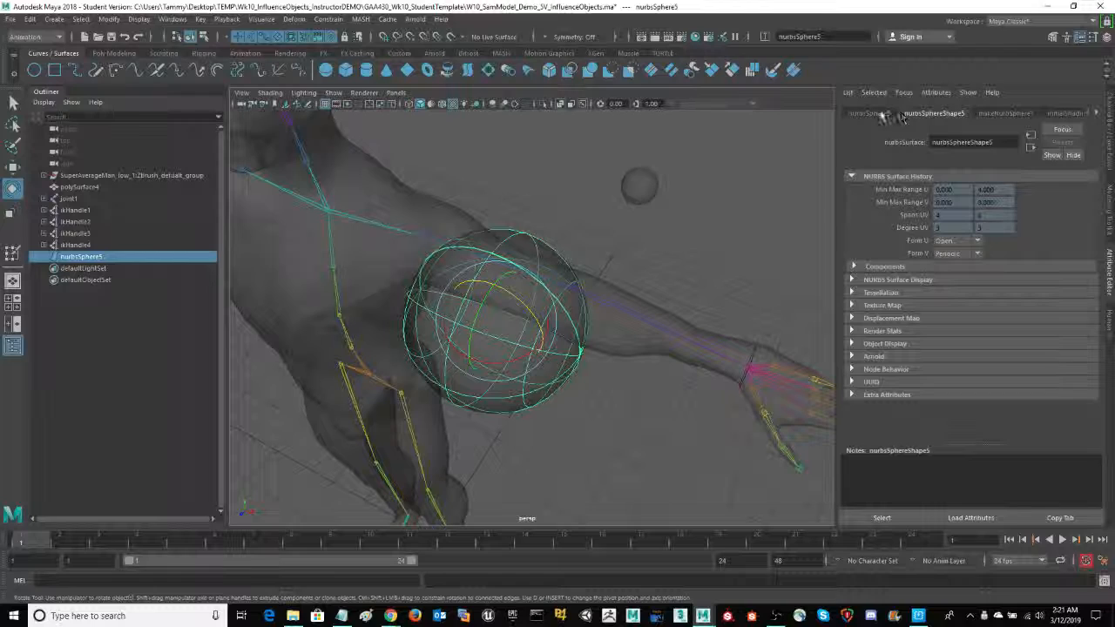
pyautogui.click(1004, 114)
pyautogui.click(938, 112)
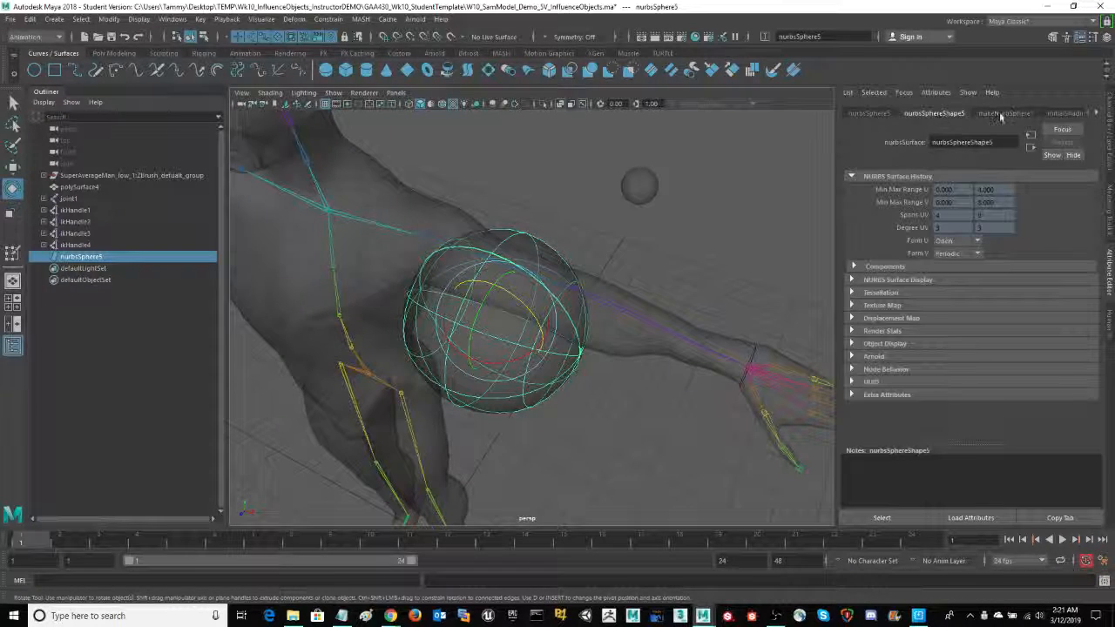
pyautogui.click(1002, 113)
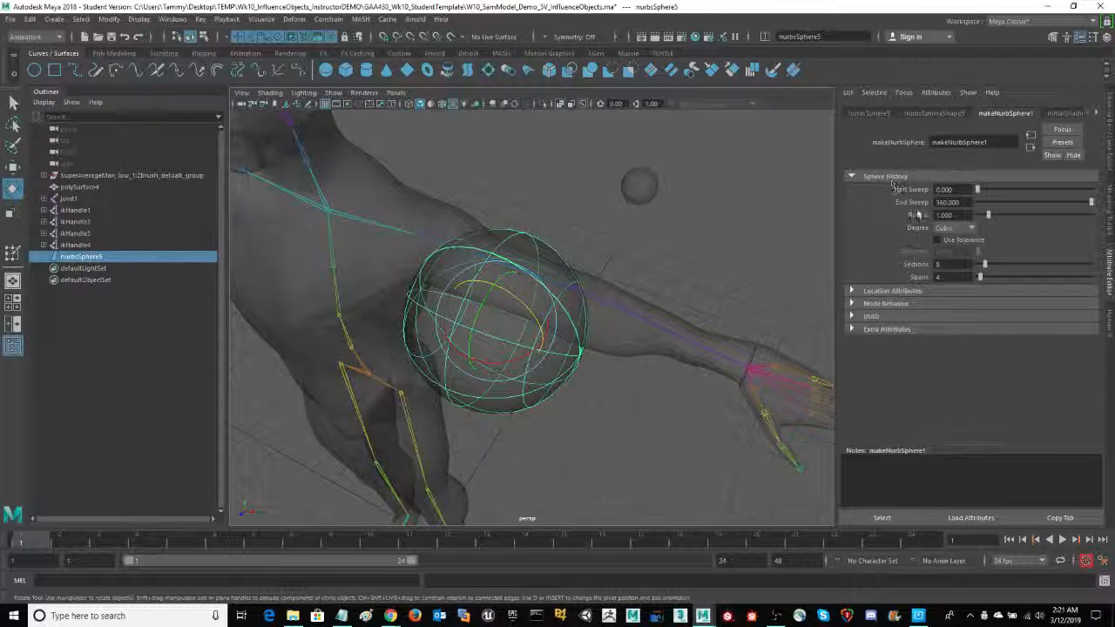
pyautogui.click(898, 208)
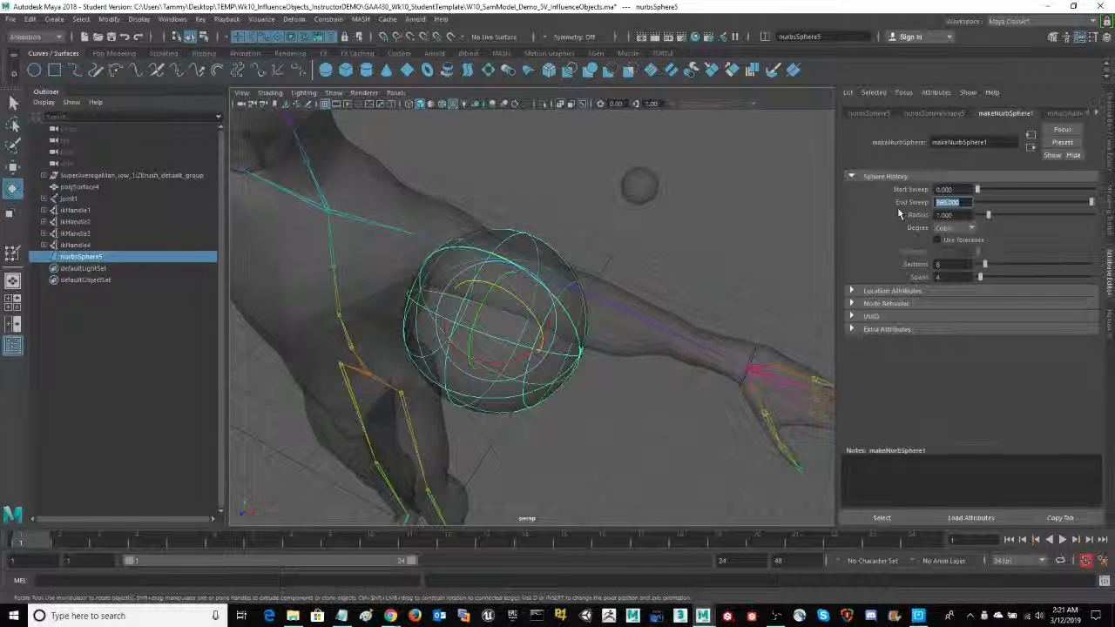
pyautogui.write('180')
pyautogui.press('Return')
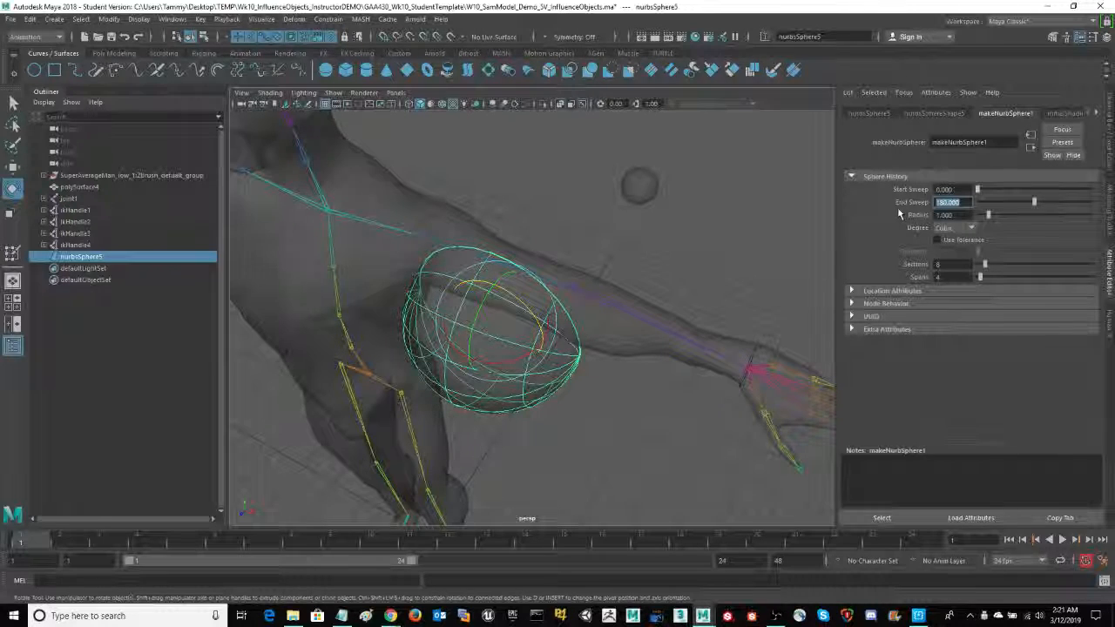
# - Scale the half sphere down and stretch it along the arm to about 0.48, 0.87, 0.48
pyautogui.keyDown('alt'); pyautogui.moveTo(603, 431); pyautogui.dragTo(627, 417); pyautogui.keyUp('alt')
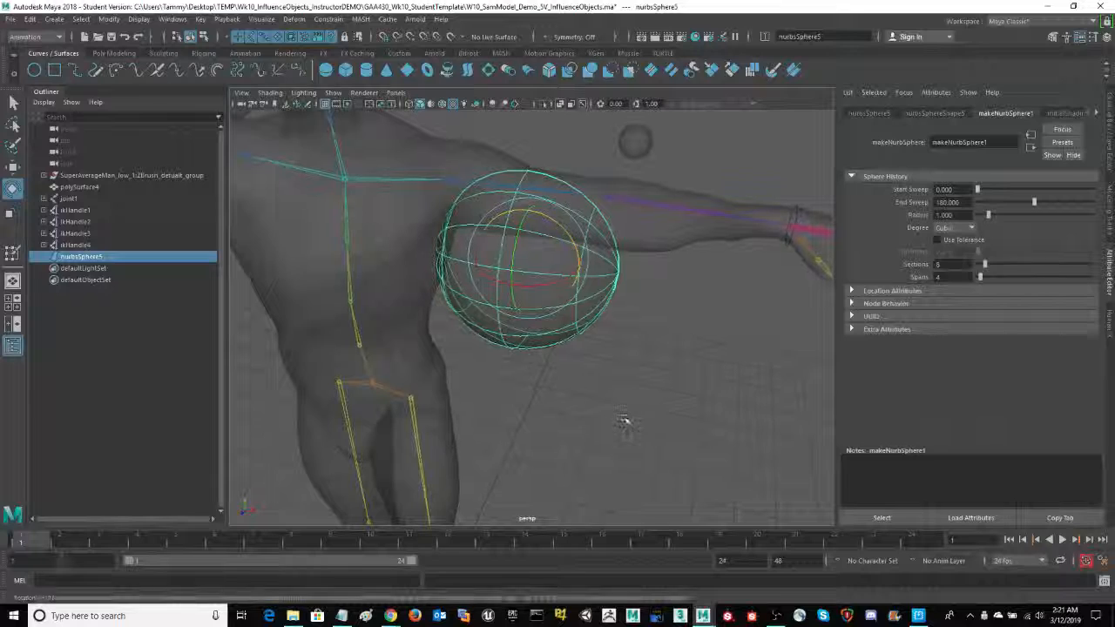
pyautogui.press('r')
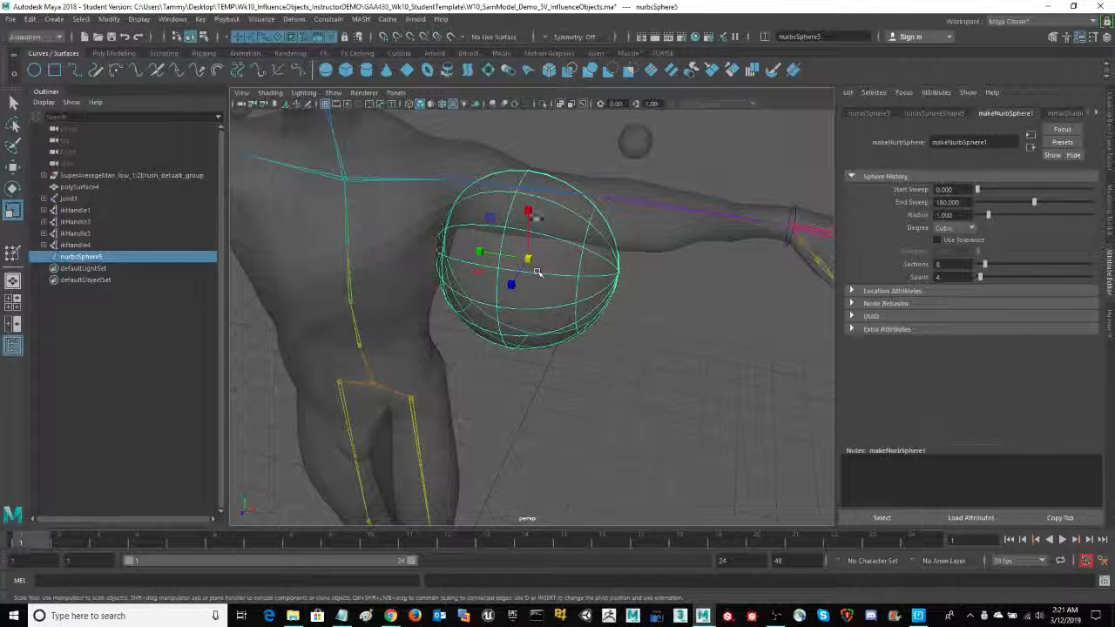
pyautogui.moveTo(533, 243); pyautogui.dragTo(512, 267)
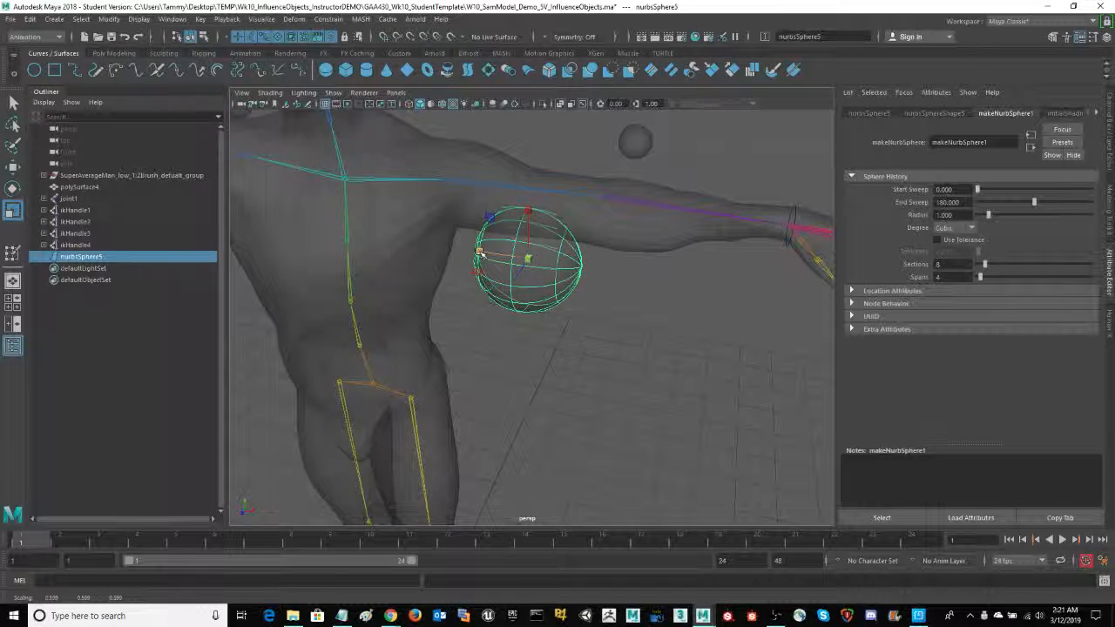
pyautogui.moveTo(430, 251); pyautogui.dragTo(442, 249)
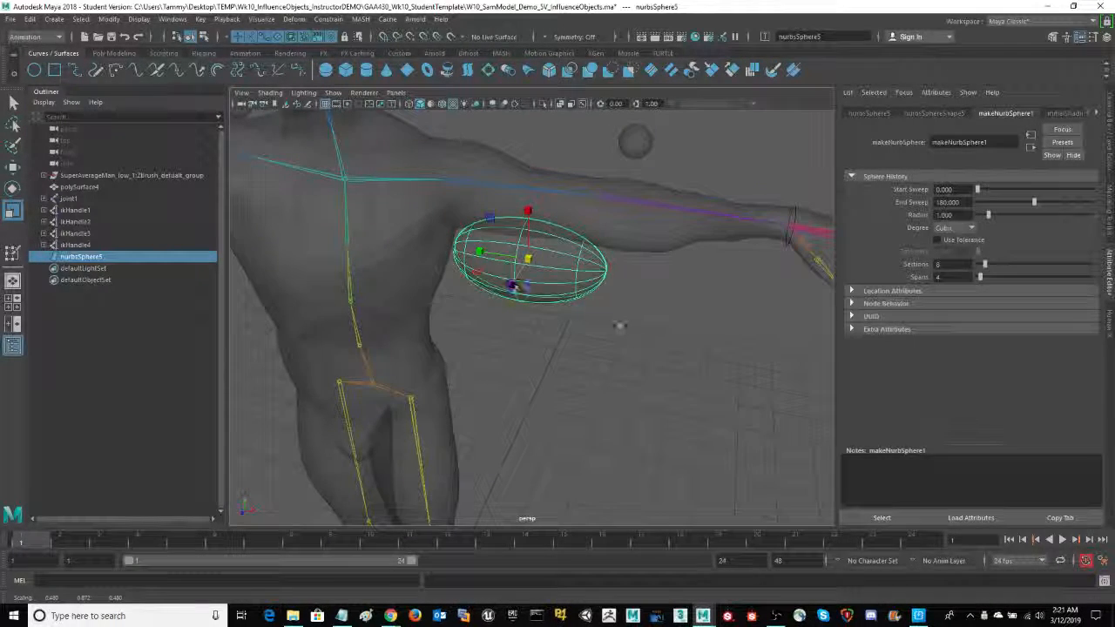
# - Raise the stretched half sphere into the left upper arm and scale it down uniformly to about 0.34, 0.61, 0.34
pyautogui.keyDown('alt'); pyautogui.moveTo(620, 327); pyautogui.dragTo(592, 287); pyautogui.keyUp('alt')
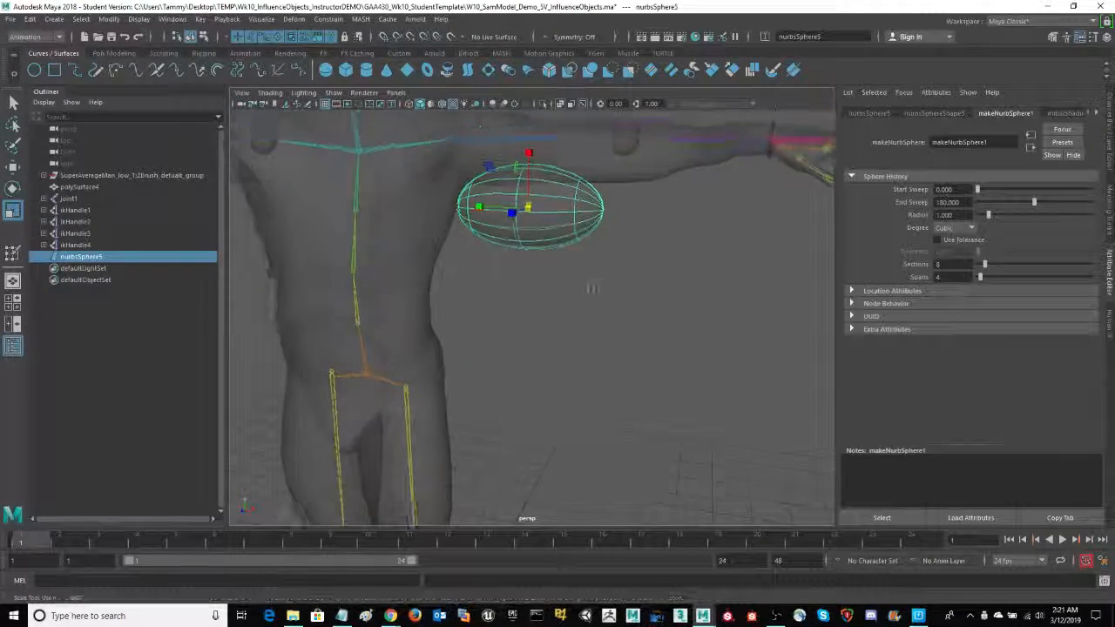
pyautogui.keyDown('alt'); pyautogui.moveTo(592, 286); pyautogui.dragTo(597, 357, button='middle'); pyautogui.keyUp('alt')
pyautogui.press('e')
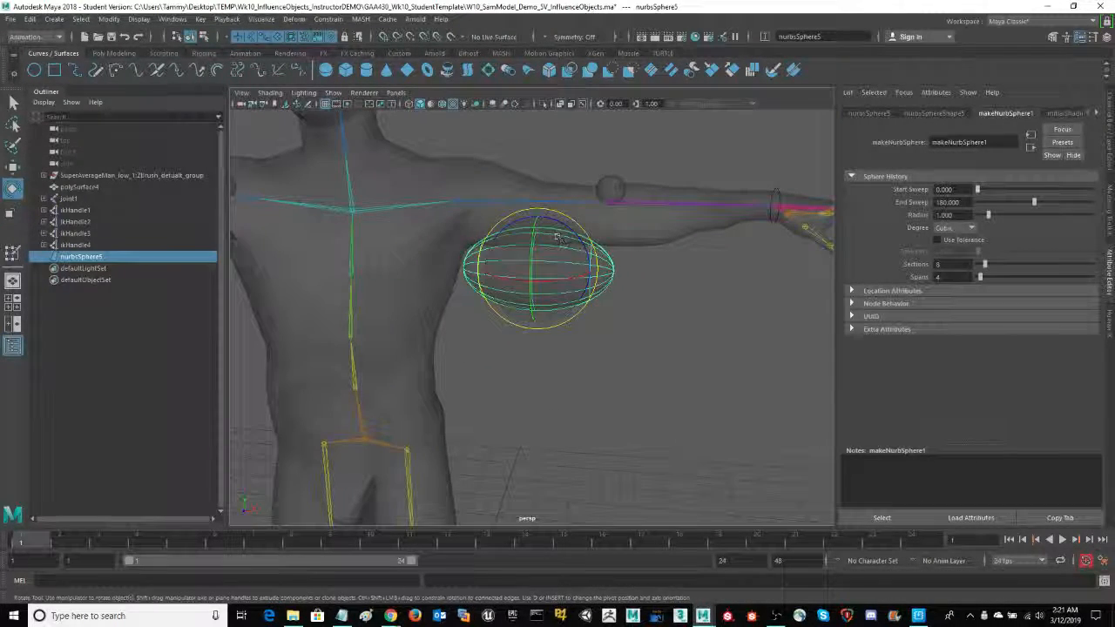
pyautogui.press('w')
pyautogui.moveTo(545, 215); pyautogui.dragTo(534, 191)
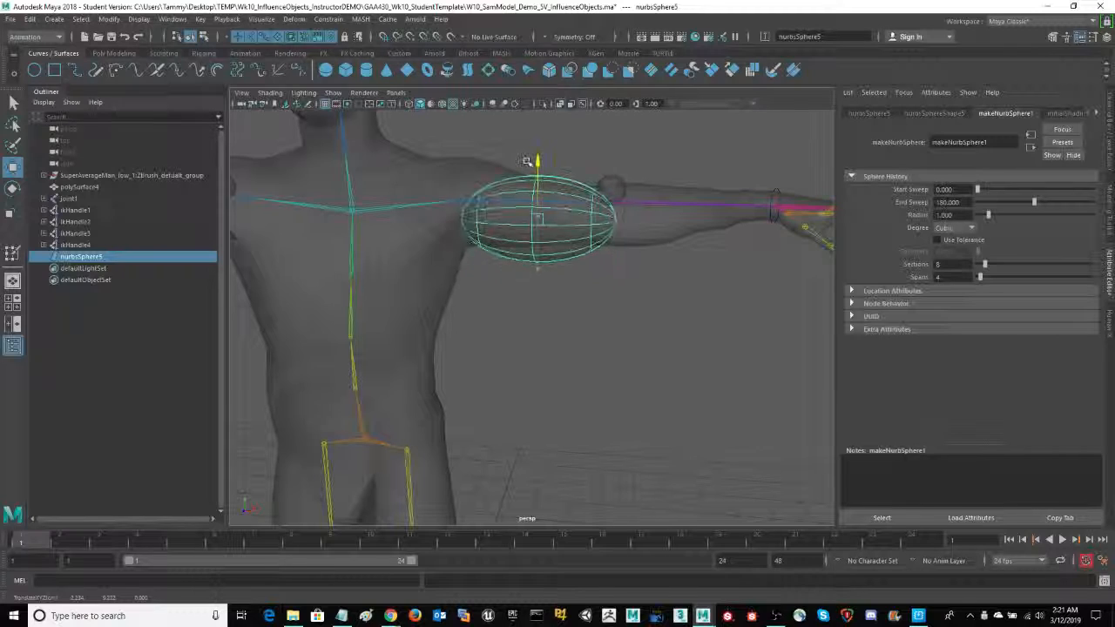
pyautogui.keyDown('alt'); pyautogui.moveTo(622, 304); pyautogui.dragTo(610, 311); pyautogui.keyUp('alt')
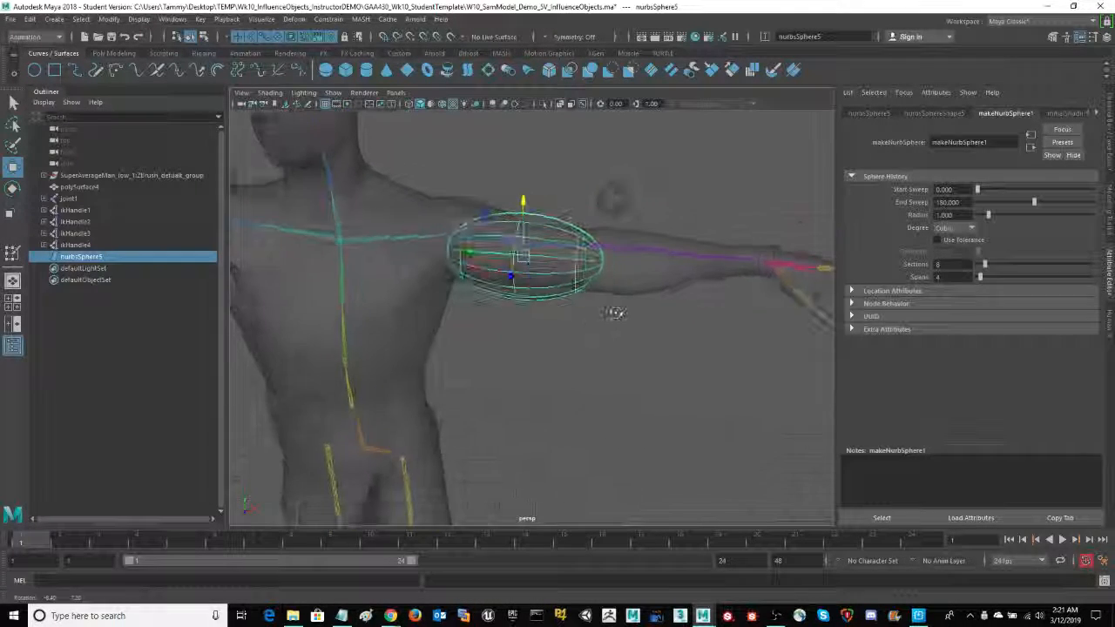
pyautogui.press('e')
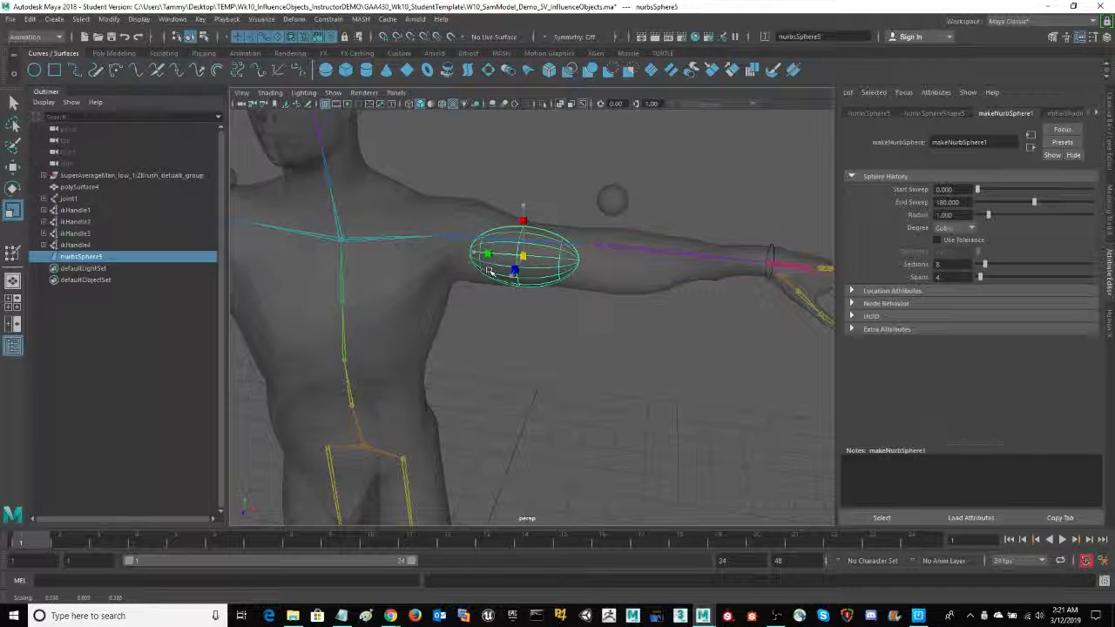
# - Flatten the half sphere along its local Z axis so it fits within the front of the upper arm
pyautogui.keyDown('alt'); pyautogui.moveTo(631, 411); pyautogui.dragTo(580, 448, button='middle'); pyautogui.keyUp('alt')
pyautogui.keyDown('alt'); pyautogui.moveTo(581, 448); pyautogui.dragTo(741, 458, button='right'); pyautogui.keyUp('alt')
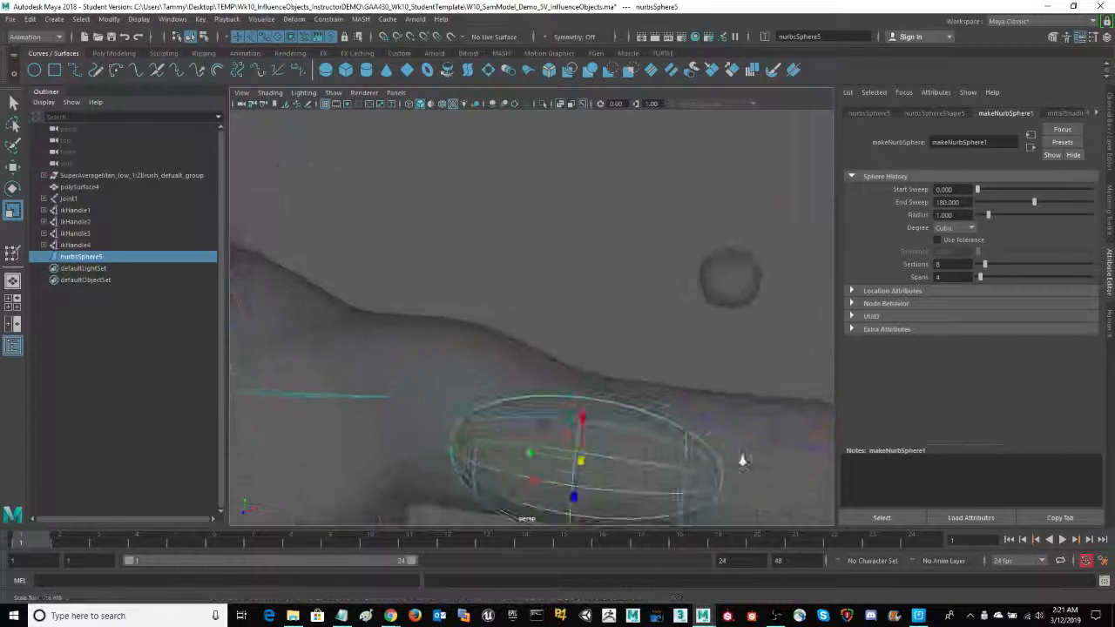
pyautogui.keyDown('alt'); pyautogui.moveTo(677, 343); pyautogui.dragTo(625, 257, button='middle'); pyautogui.keyUp('alt')
pyautogui.keyDown('alt'); pyautogui.moveTo(624, 257); pyautogui.dragTo(567, 308); pyautogui.keyUp('alt')
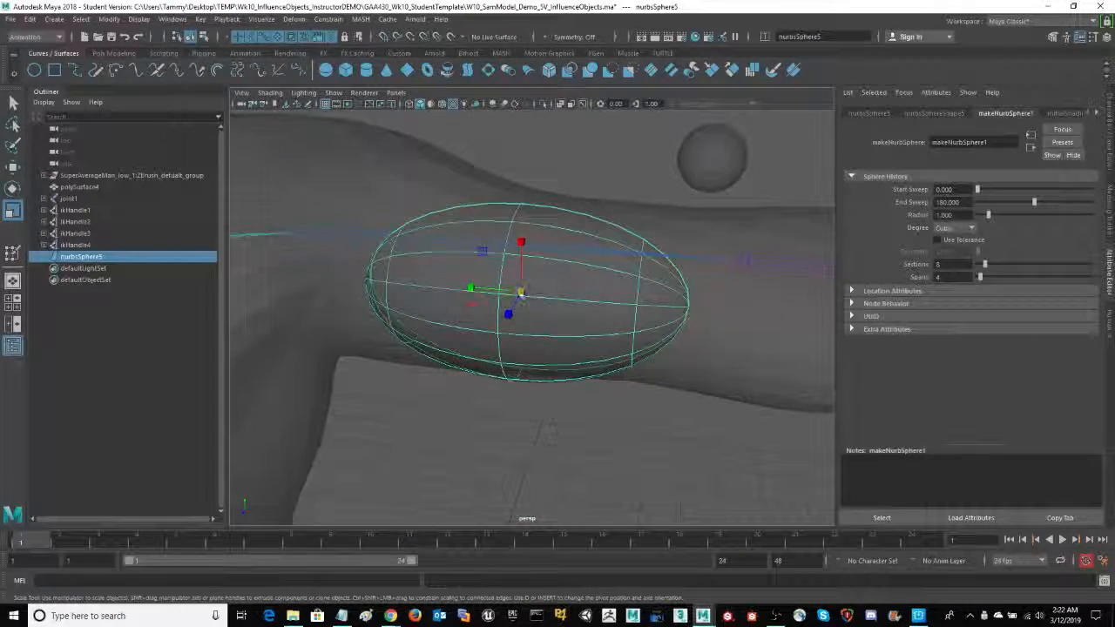
pyautogui.keyDown('alt'); pyautogui.moveTo(576, 441); pyautogui.dragTo(552, 247); pyautogui.keyUp('alt')
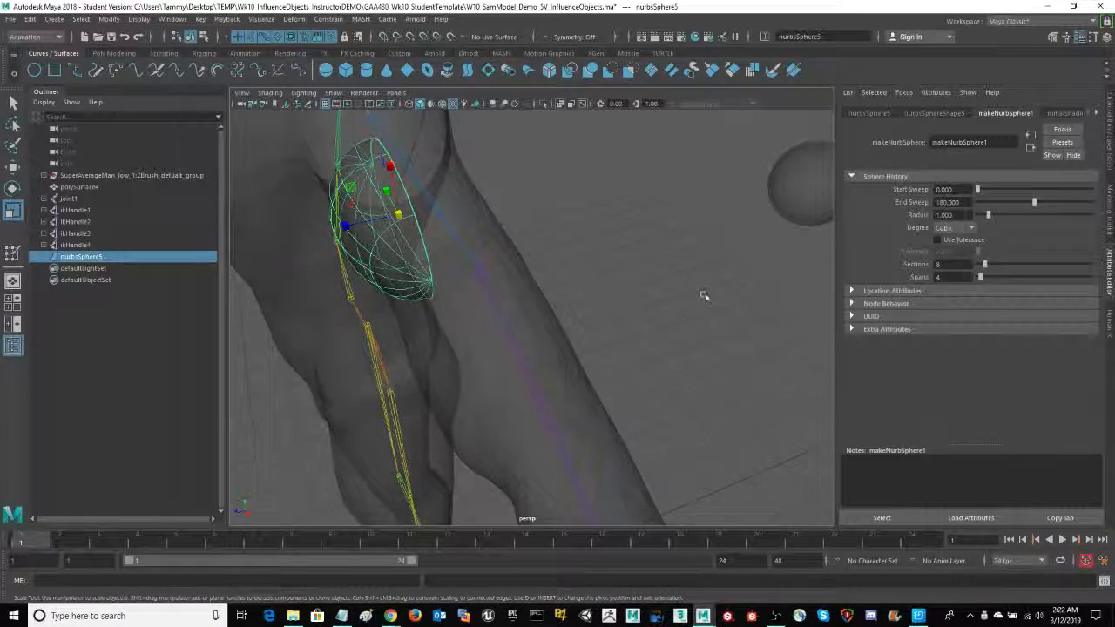
pyautogui.keyDown('alt'); pyautogui.moveTo(704, 296); pyautogui.dragTo(606, 329); pyautogui.keyUp('alt')
pyautogui.press('e')
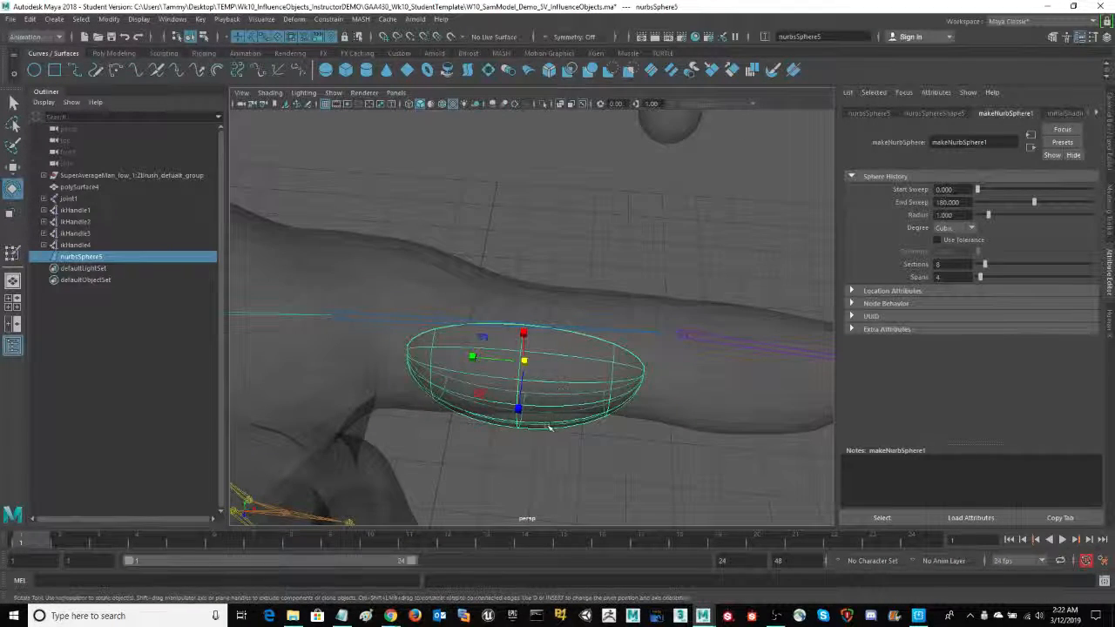
pyautogui.press('r')
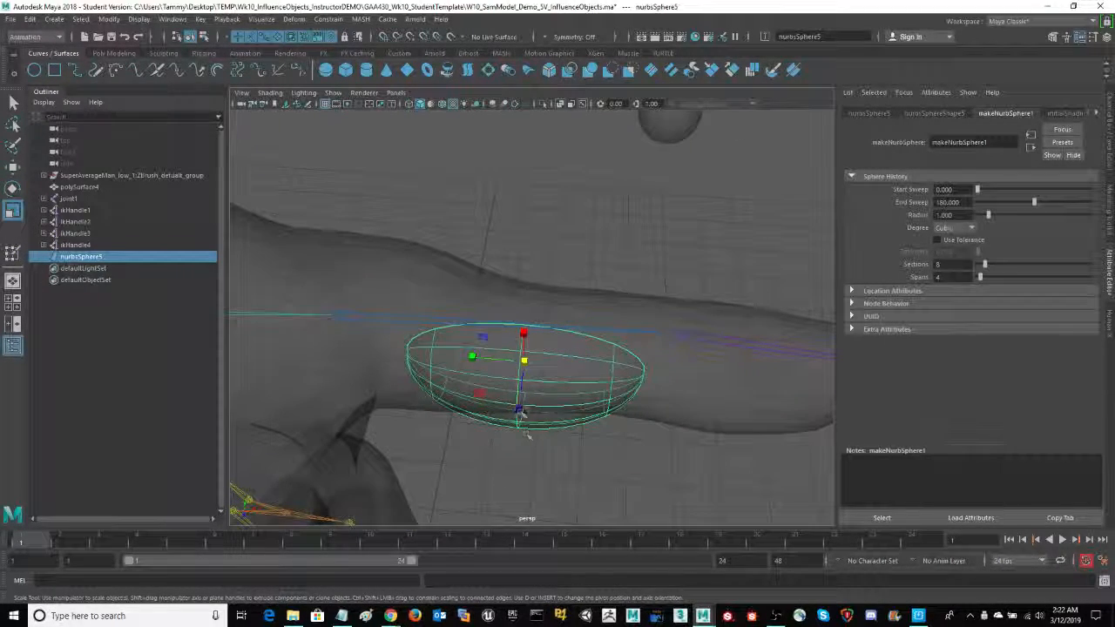
pyautogui.moveTo(522, 410)
pyautogui.mouseDown()
pyautogui.moveTo(525, 389)
pyautogui.moveTo(522, 399)
pyautogui.mouseUp()
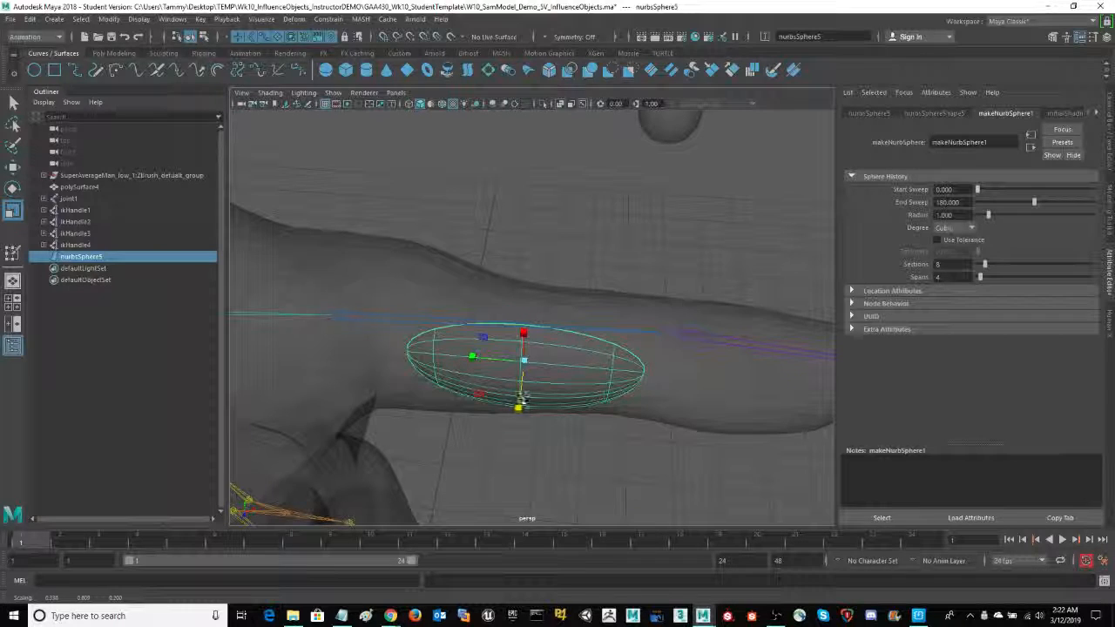
# - Narrow the half sphere across the upper arm to about 0.29 and lengthen it along the arm to about 0.76
pyautogui.keyDown('alt'); pyautogui.moveTo(557, 487); pyautogui.dragTo(576, 445); pyautogui.keyUp('alt')
pyautogui.keyDown('alt'); pyautogui.moveTo(587, 305); pyautogui.dragTo(592, 396, button='middle'); pyautogui.keyUp('alt')
pyautogui.moveTo(560, 197); pyautogui.dragTo(560, 206)
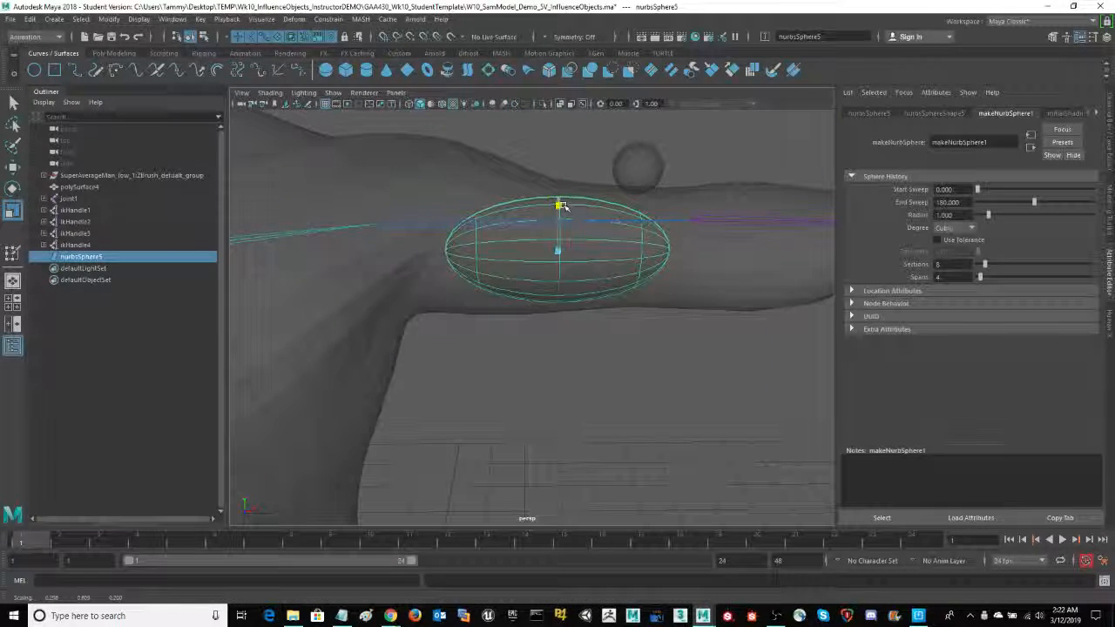
pyautogui.keyDown('alt'); pyautogui.moveTo(610, 354); pyautogui.dragTo(609, 358); pyautogui.keyUp('alt')
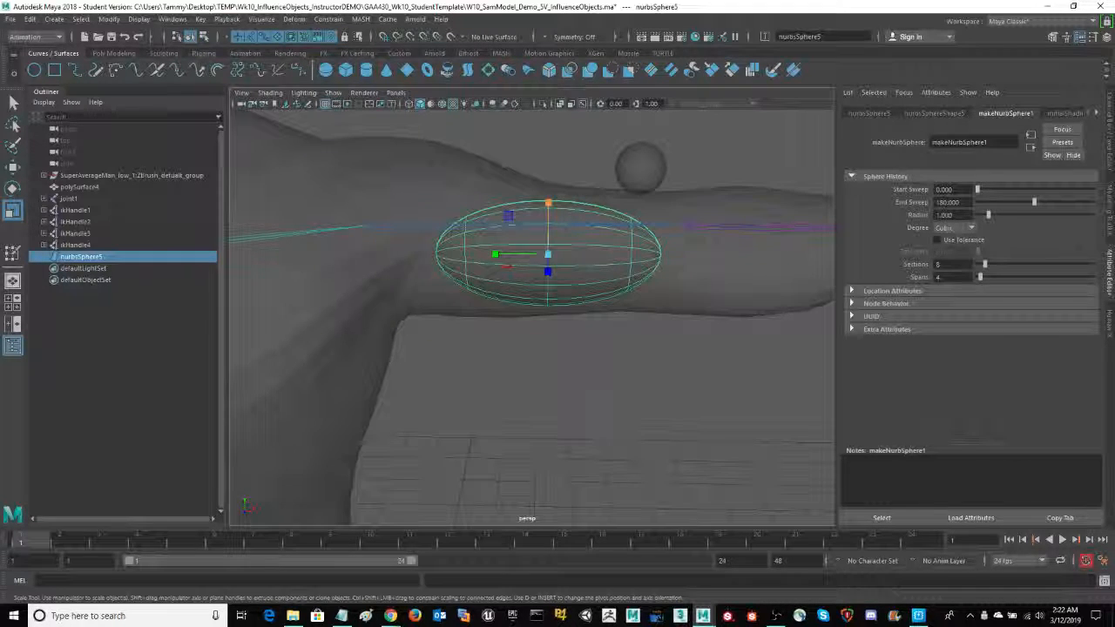
pyautogui.moveTo(498, 256); pyautogui.dragTo(479, 252)
# - Slide the half sphere along the arm, tilt it about 2.3 degrees on X, and set it deeper at about Z -0.065
pyautogui.press('w')
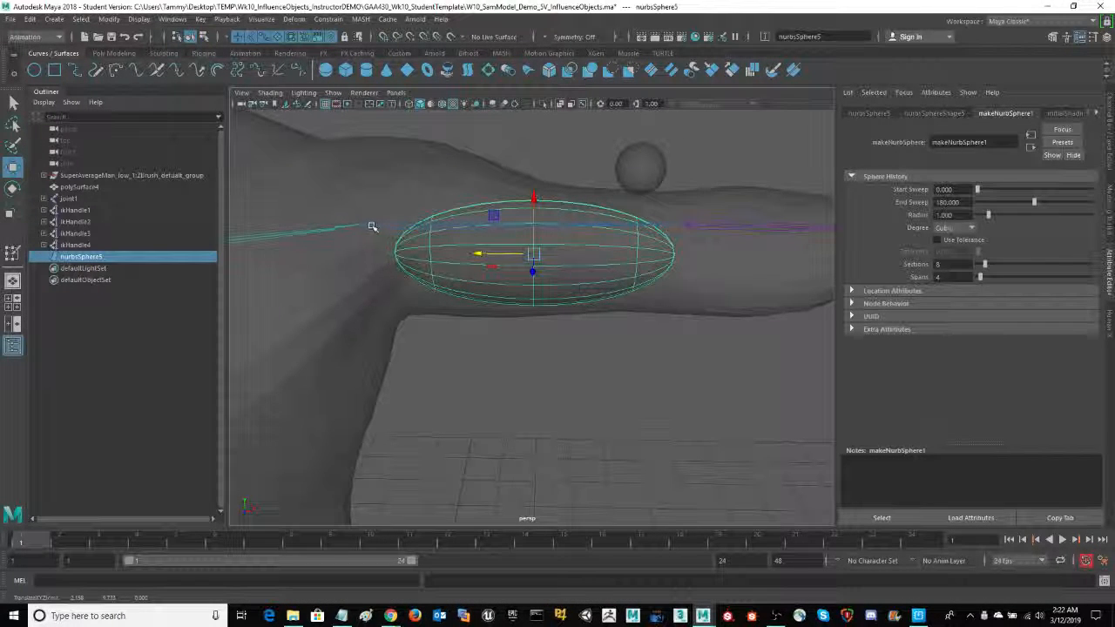
pyautogui.keyDown('alt'); pyautogui.moveTo(573, 402); pyautogui.dragTo(677, 418); pyautogui.keyUp('alt')
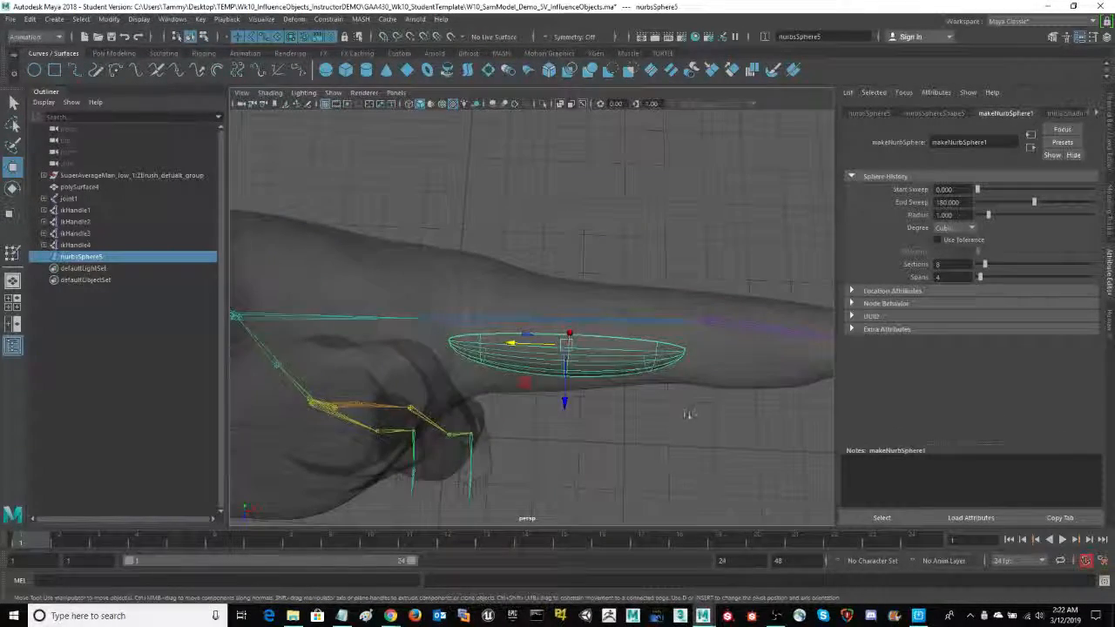
pyautogui.press('e')
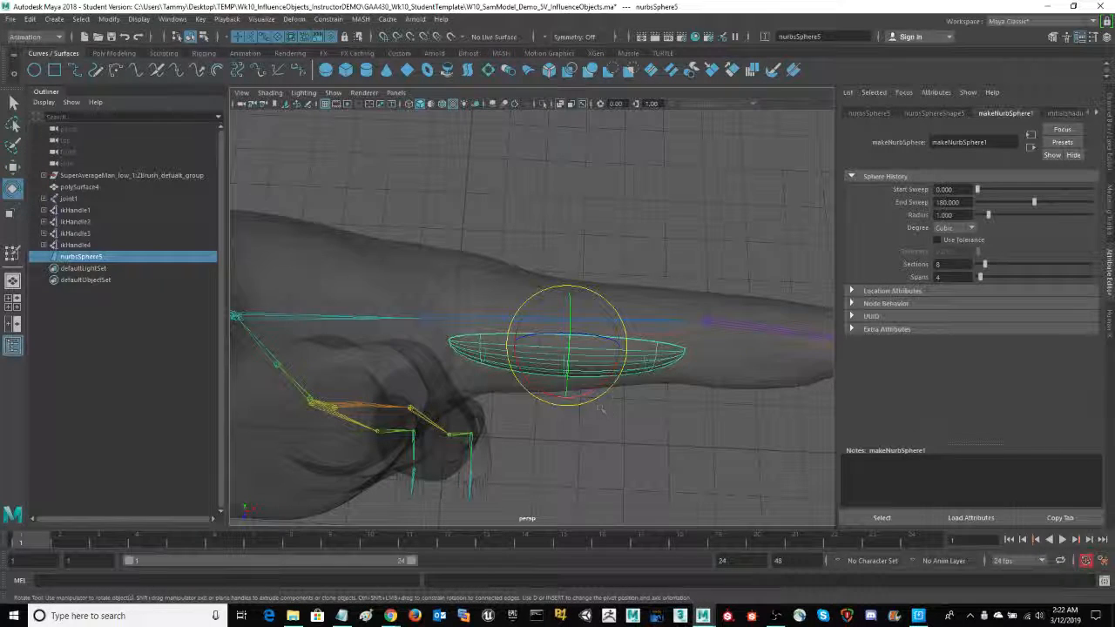
pyautogui.moveTo(596, 388); pyautogui.dragTo(567, 391)
pyautogui.press('w')
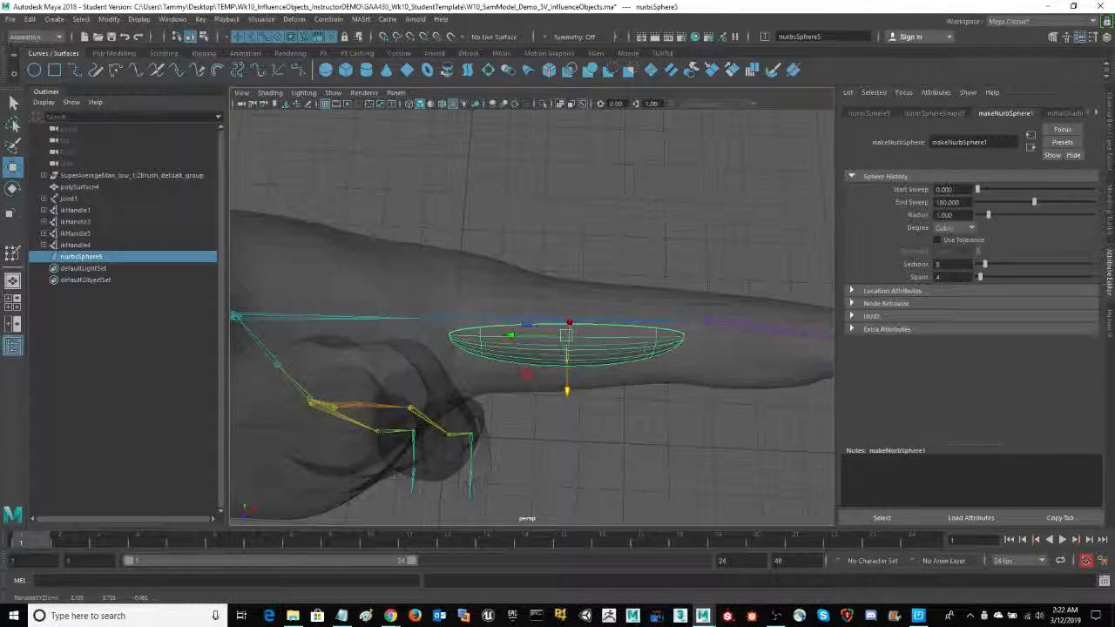
pyautogui.keyDown('alt'); pyautogui.moveTo(636, 440); pyautogui.dragTo(593, 369); pyautogui.keyUp('alt')
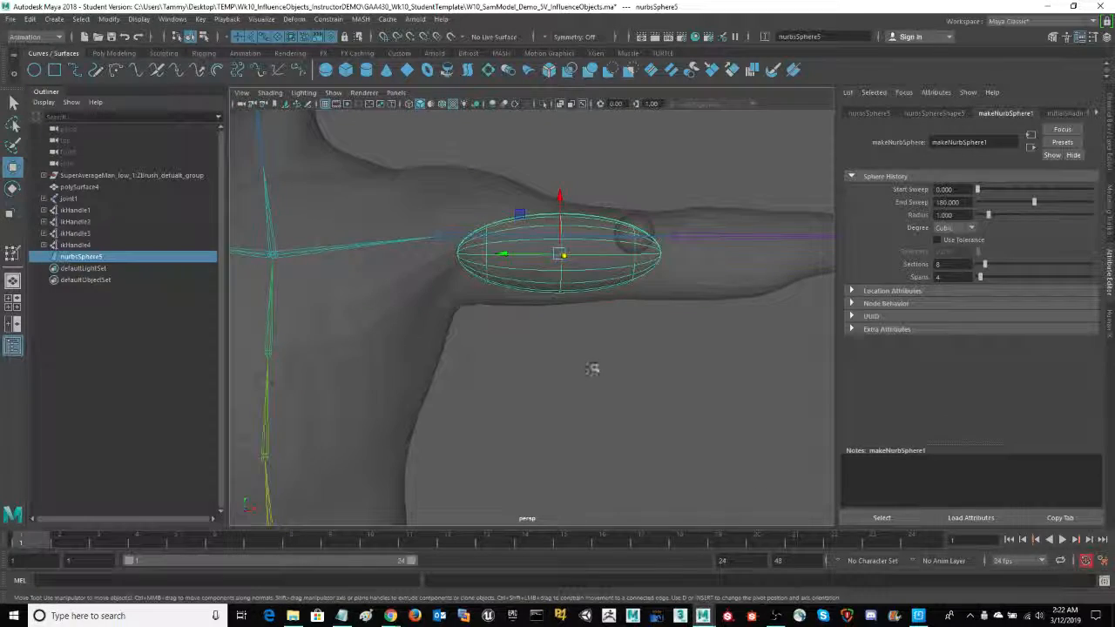
# - Thicken the half sphere along its local Z axis to a scale of about 0.26 within the upper arm
pyautogui.keyDown('alt'); pyautogui.moveTo(634, 336); pyautogui.dragTo(566, 406); pyautogui.keyUp('alt')
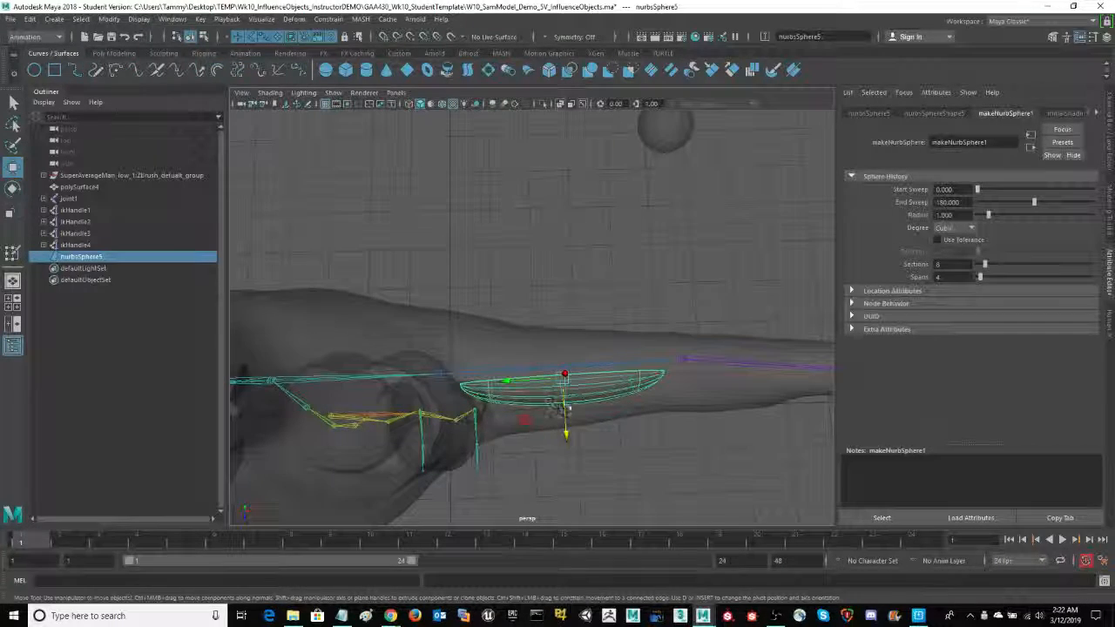
pyautogui.press('e')
pyautogui.press('r')
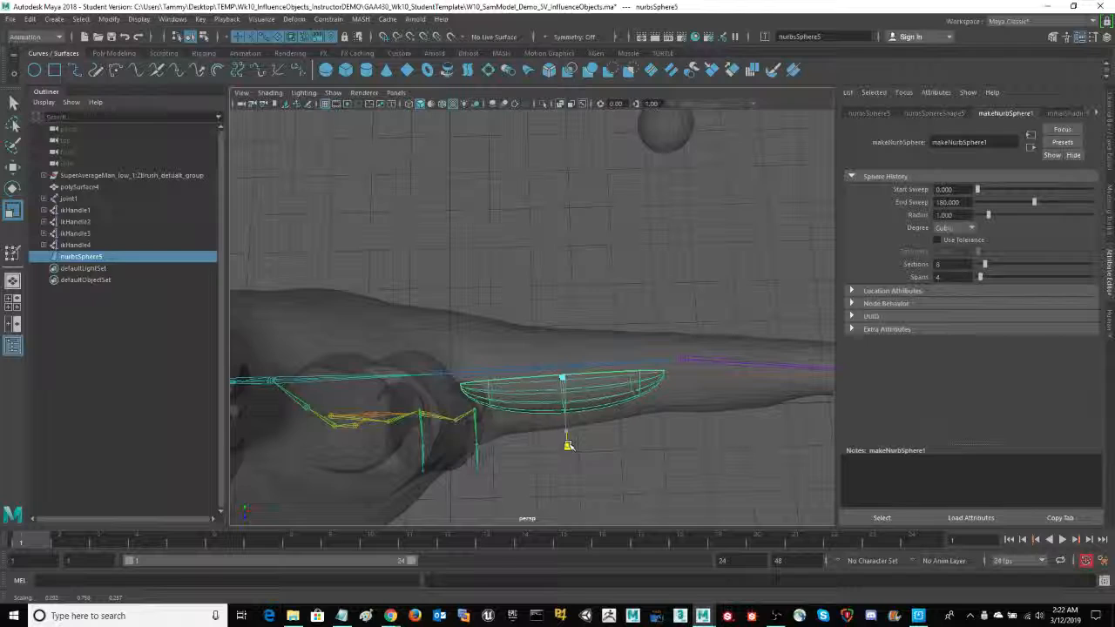
pyautogui.keyDown('alt'); pyautogui.moveTo(671, 467); pyautogui.dragTo(745, 396); pyautogui.keyUp('alt')
# - Delete the half sphere's construction history and freeze its transformations
pyautogui.click(1110, 138)
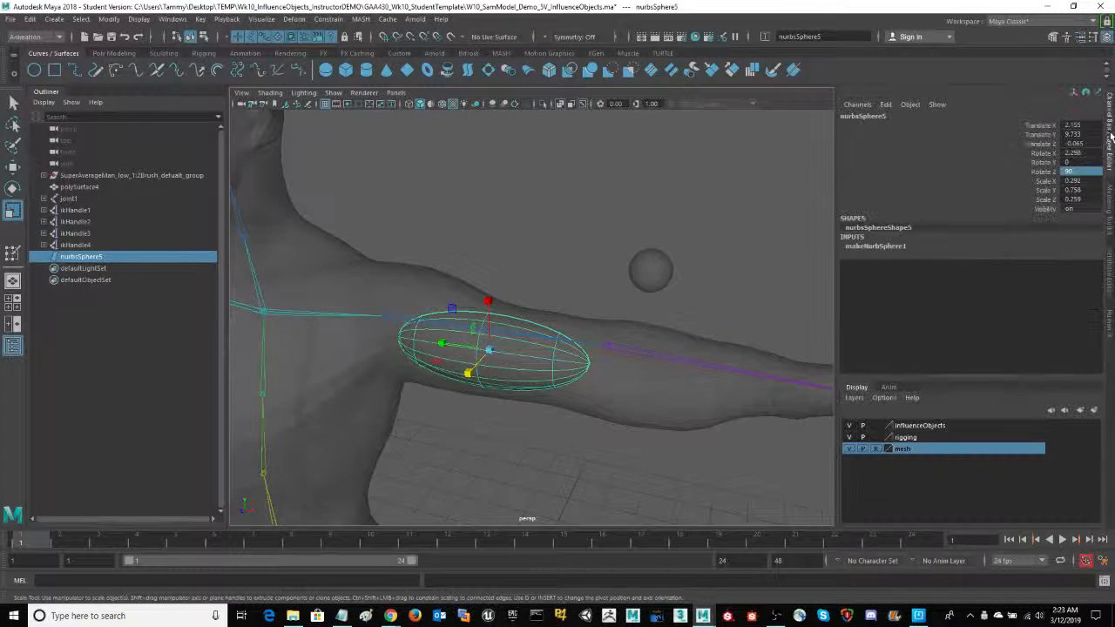
pyautogui.keyDown('alt'); pyautogui.moveTo(558, 196); pyautogui.dragTo(604, 241); pyautogui.keyUp('alt')
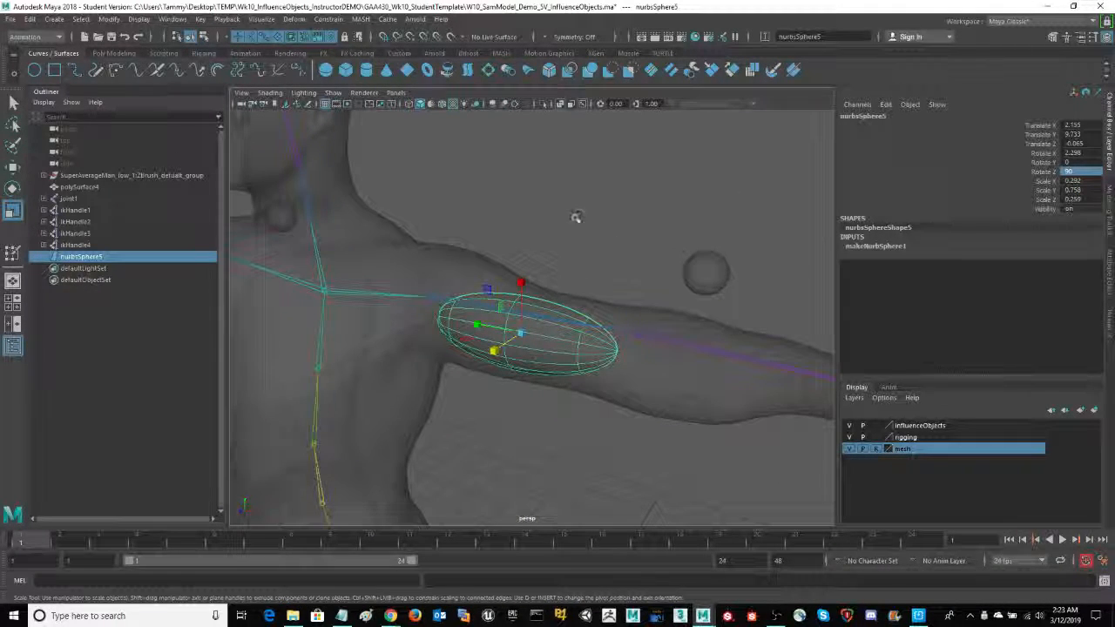
pyautogui.keyDown('alt'); pyautogui.moveTo(575, 217); pyautogui.dragTo(599, 209); pyautogui.keyUp('alt')
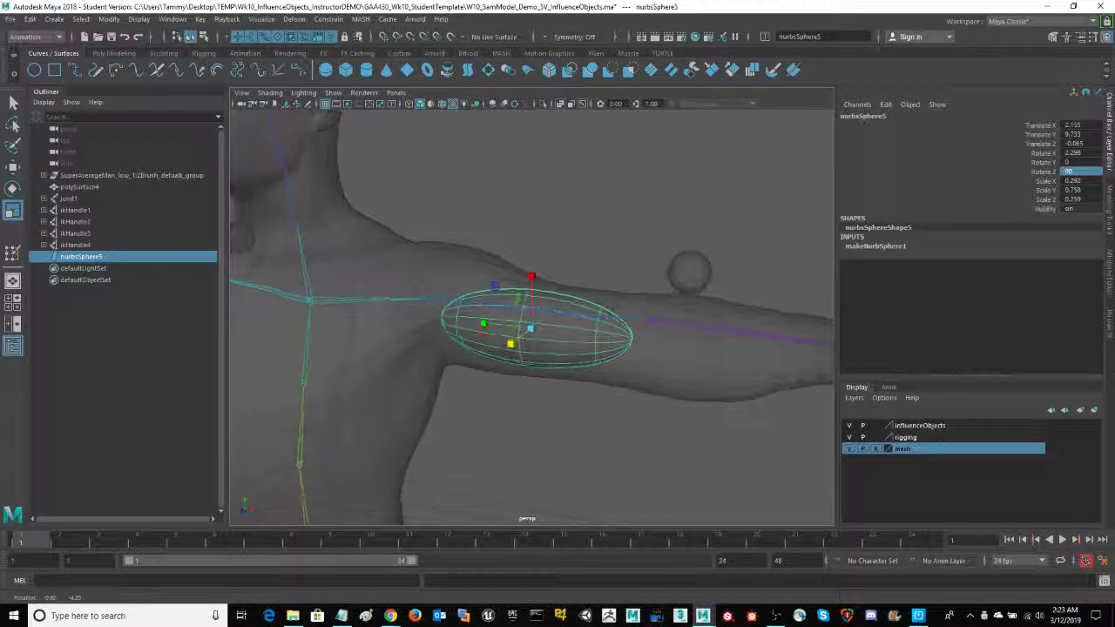
pyautogui.click(30, 19)
pyautogui.moveTo(115, 157)
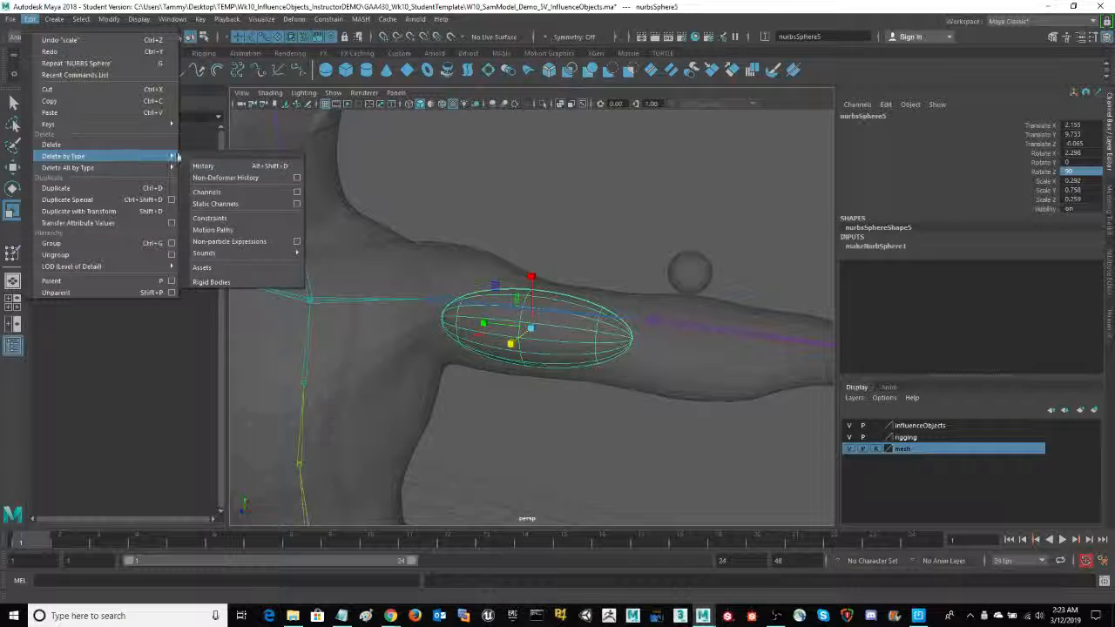
pyautogui.click(213, 165)
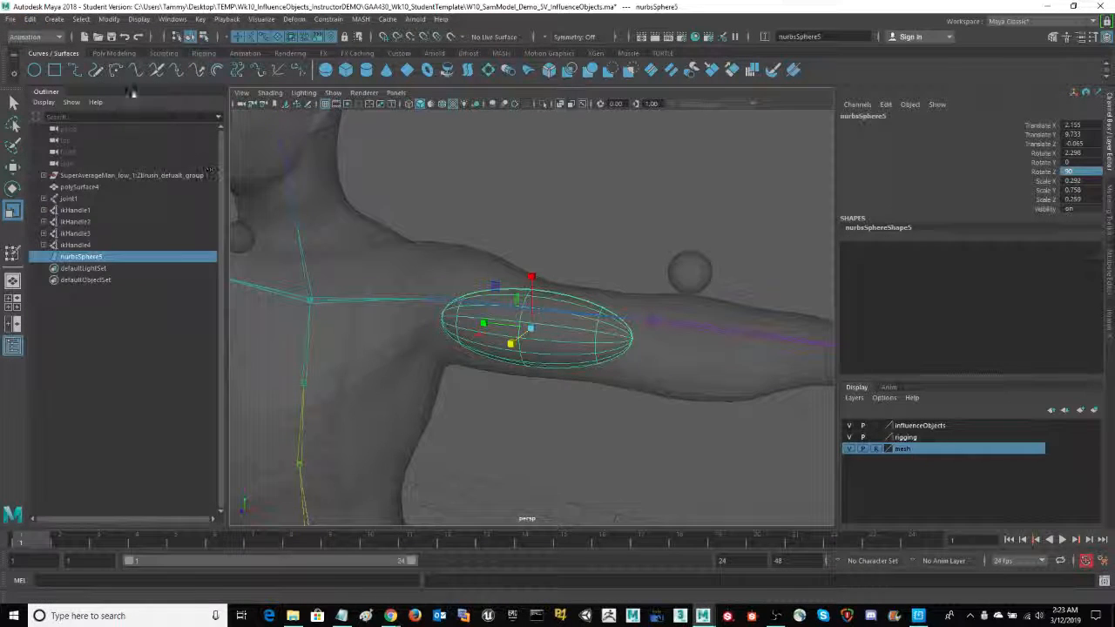
pyautogui.click(109, 19)
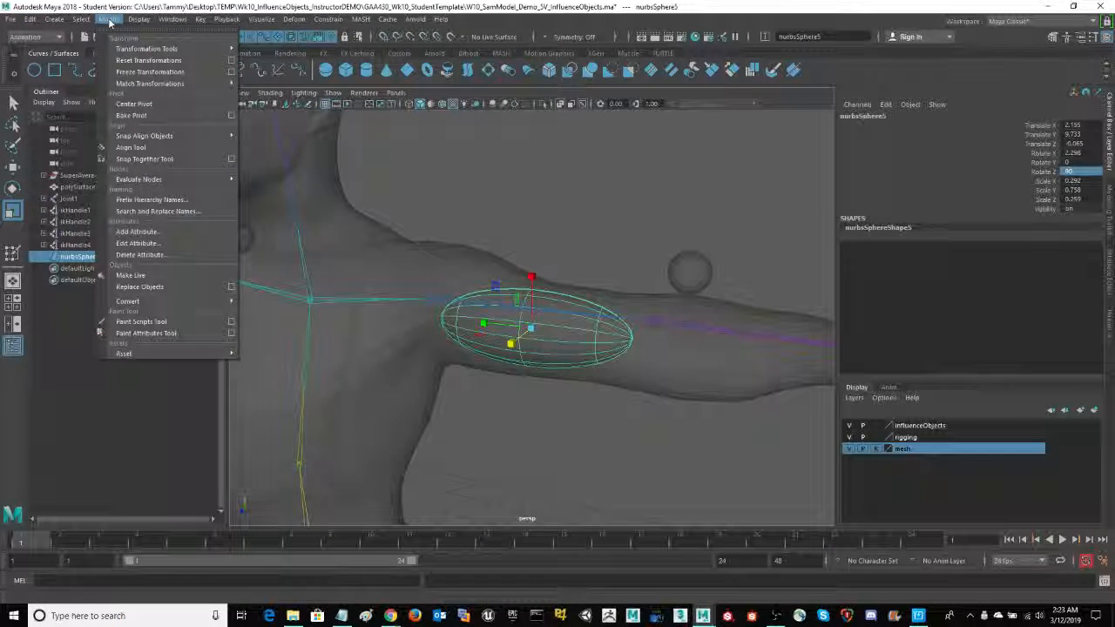
pyautogui.click(145, 72)
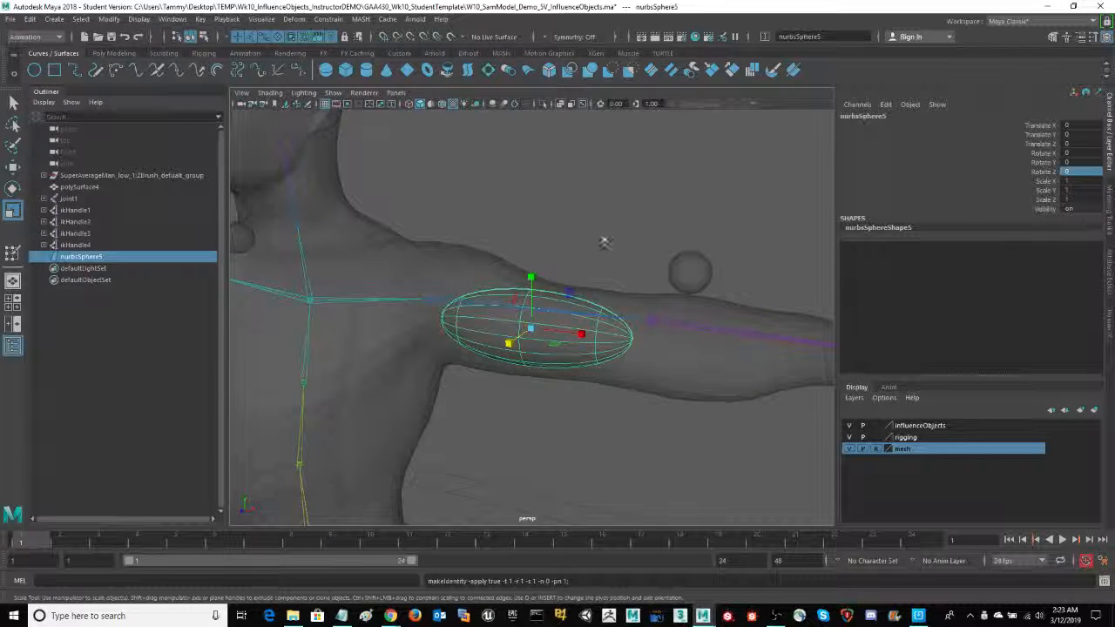
# - Parent the half sphere to the left upper arm joint, joint19
pyautogui.keyDown('alt'); pyautogui.moveTo(606, 243); pyautogui.dragTo(619, 223); pyautogui.keyUp('alt')
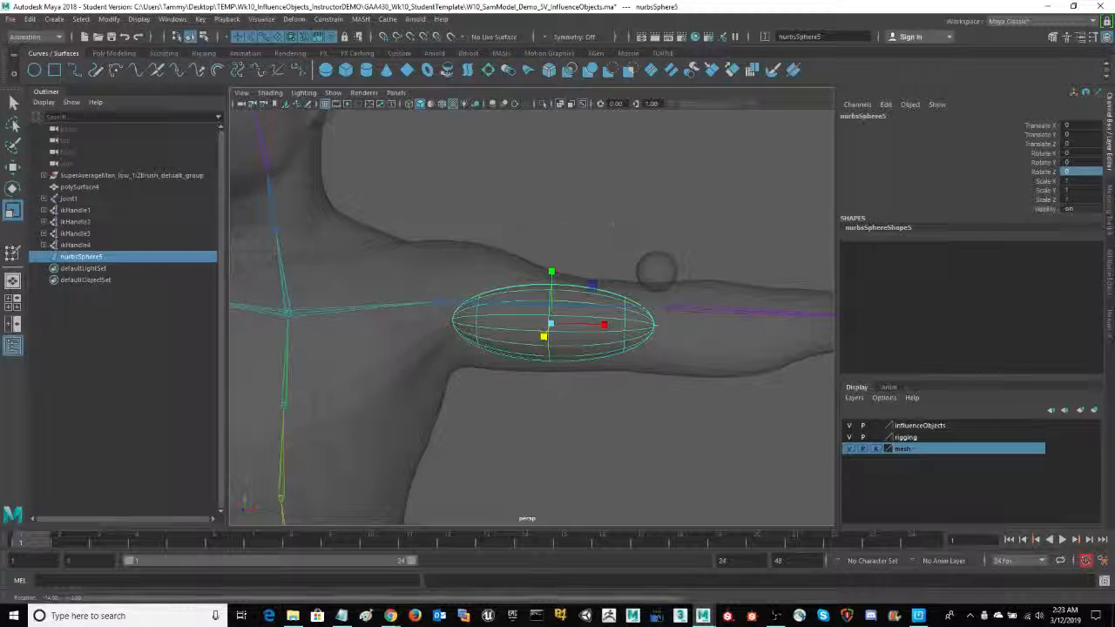
pyautogui.keyDown('alt'); pyautogui.moveTo(528, 240); pyautogui.dragTo(585, 226); pyautogui.keyUp('alt')
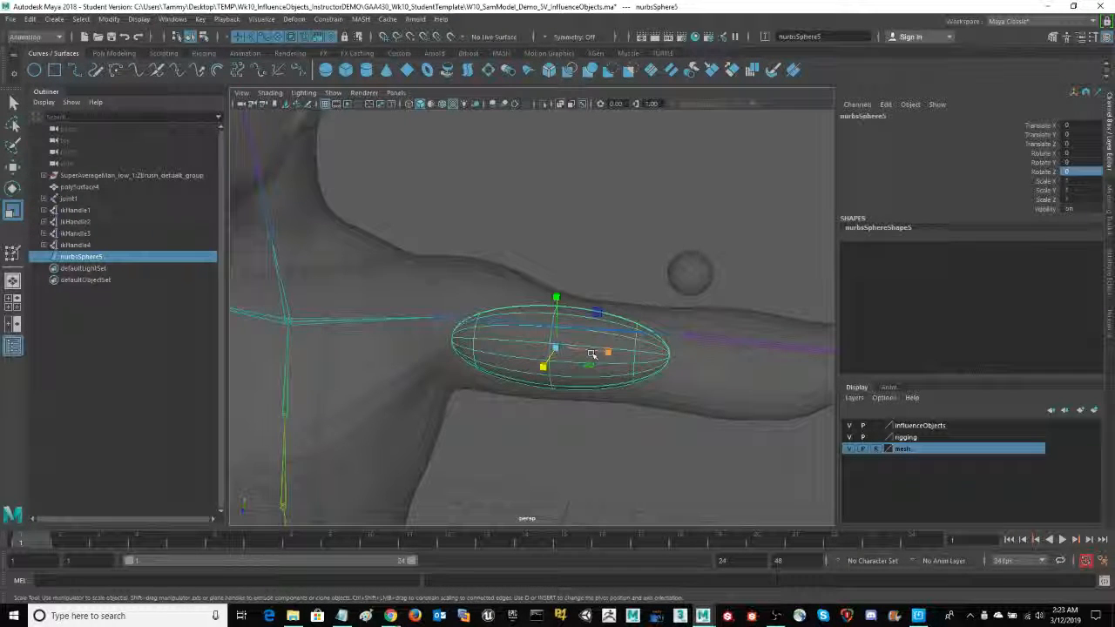
pyautogui.press('w')
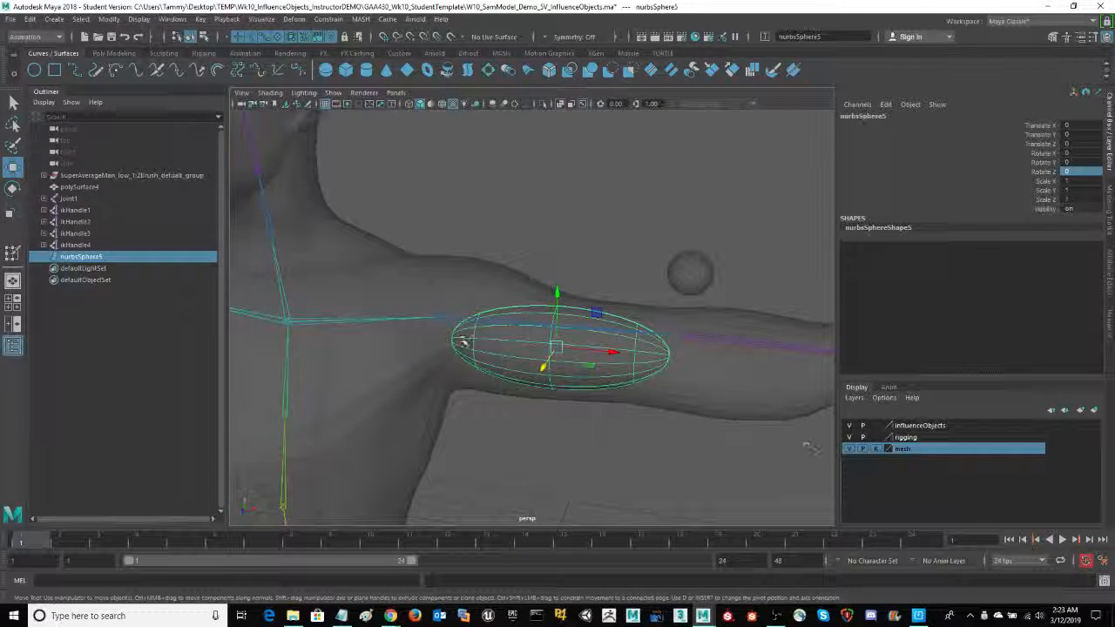
pyautogui.click(451, 318)
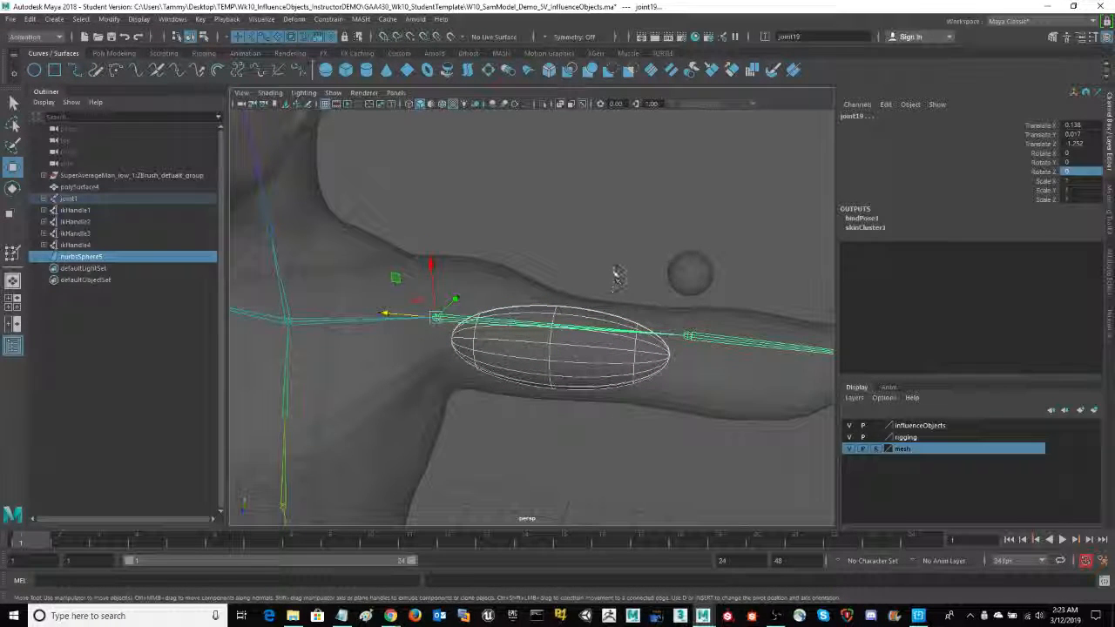
pyautogui.moveTo(614, 253)
pyautogui.keyDown('alt'); pyautogui.mouseDown(button='middle')
pyautogui.moveTo(595, 269)
pyautogui.moveTo(592, 251)
pyautogui.mouseUp(button='middle'); pyautogui.keyUp('alt')
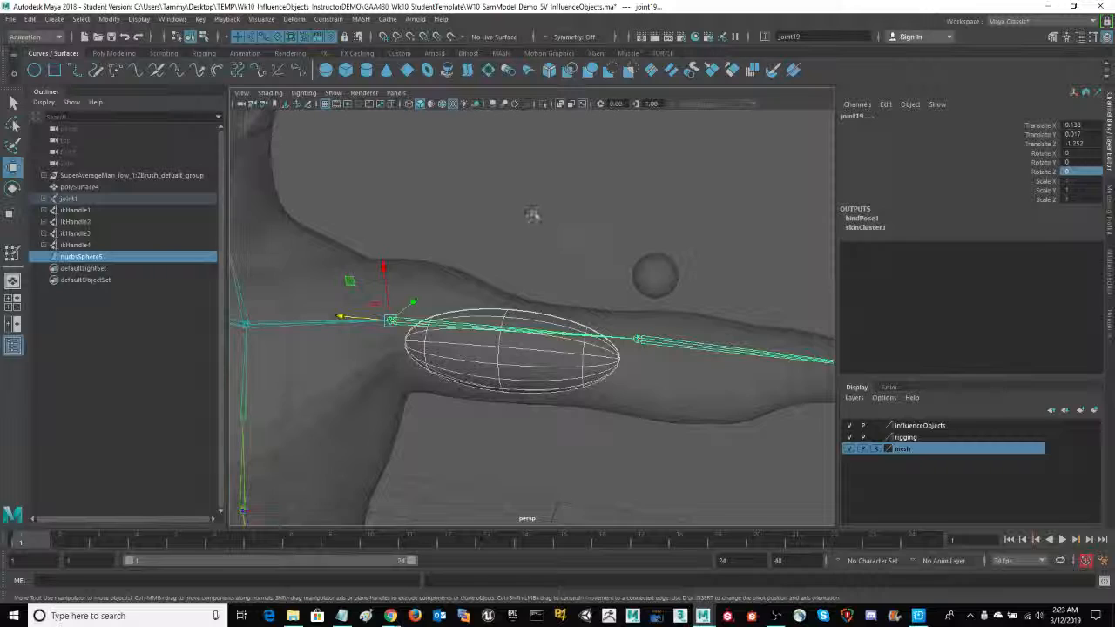
pyautogui.keyDown('alt'); pyautogui.moveTo(533, 215); pyautogui.dragTo(567, 284); pyautogui.keyUp('alt')
pyautogui.press('p')
pyautogui.keyDown('alt'); pyautogui.moveTo(650, 245); pyautogui.dragTo(552, 228); pyautogui.keyUp('alt')
# - Test that the half sphere follows the arm by moving the left wrist IK handle along X, and undo the move
pyautogui.click(759, 340)
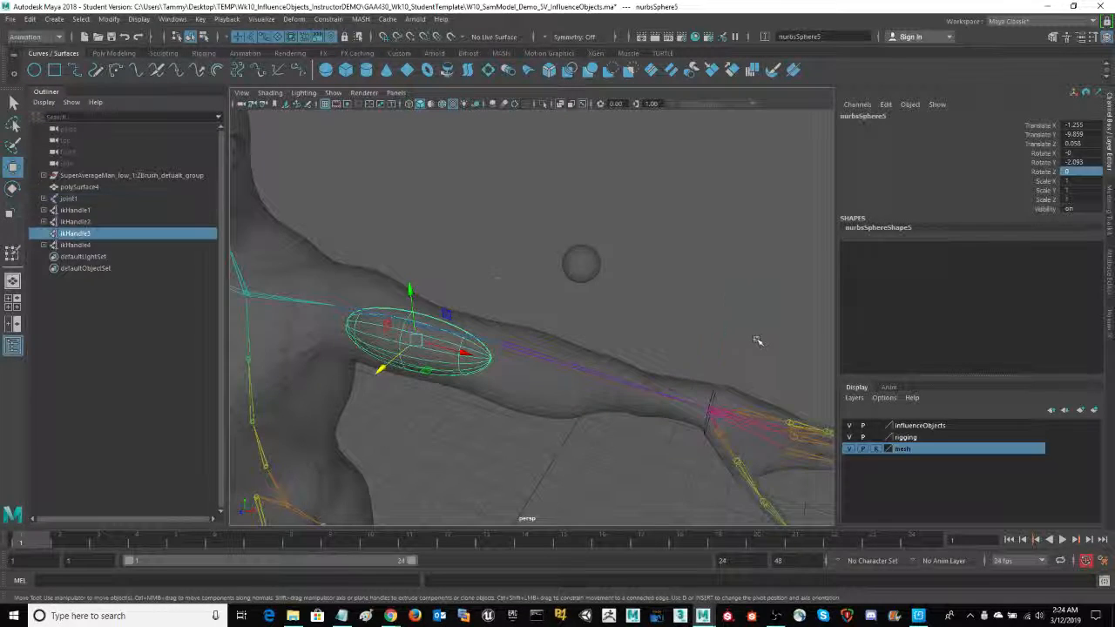
pyautogui.moveTo(772, 426); pyautogui.dragTo(646, 382)
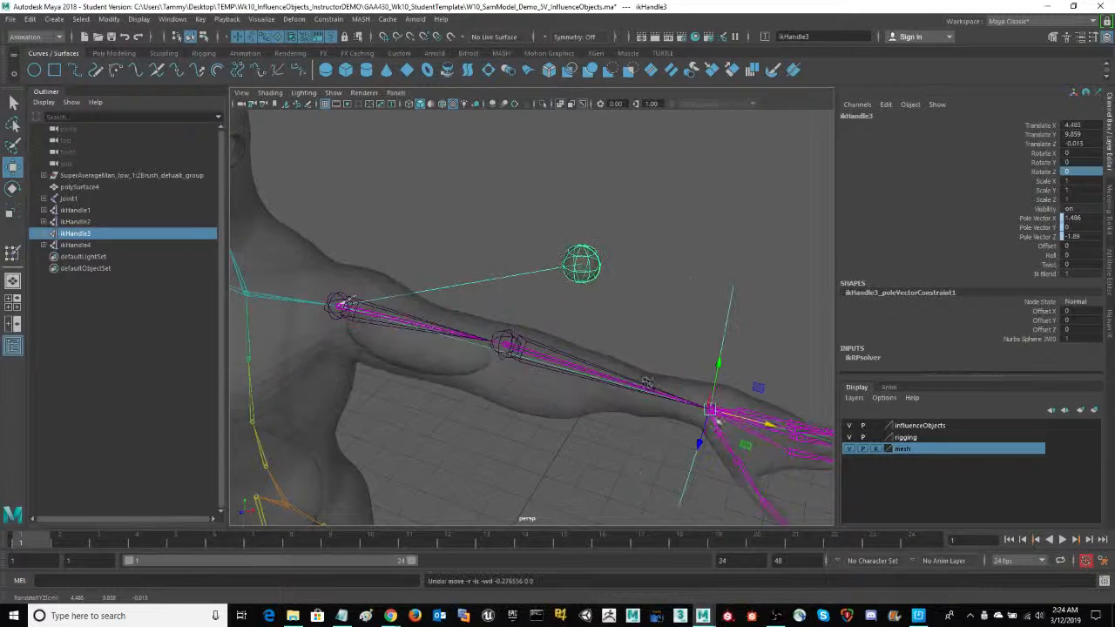
pyautogui.keyDown('alt'); pyautogui.moveTo(648, 314); pyautogui.dragTo(716, 285, button='middle'); pyautogui.keyUp('alt')
pyautogui.keyDown('alt'); pyautogui.moveTo(577, 382); pyautogui.dragTo(552, 404); pyautogui.keyUp('alt')
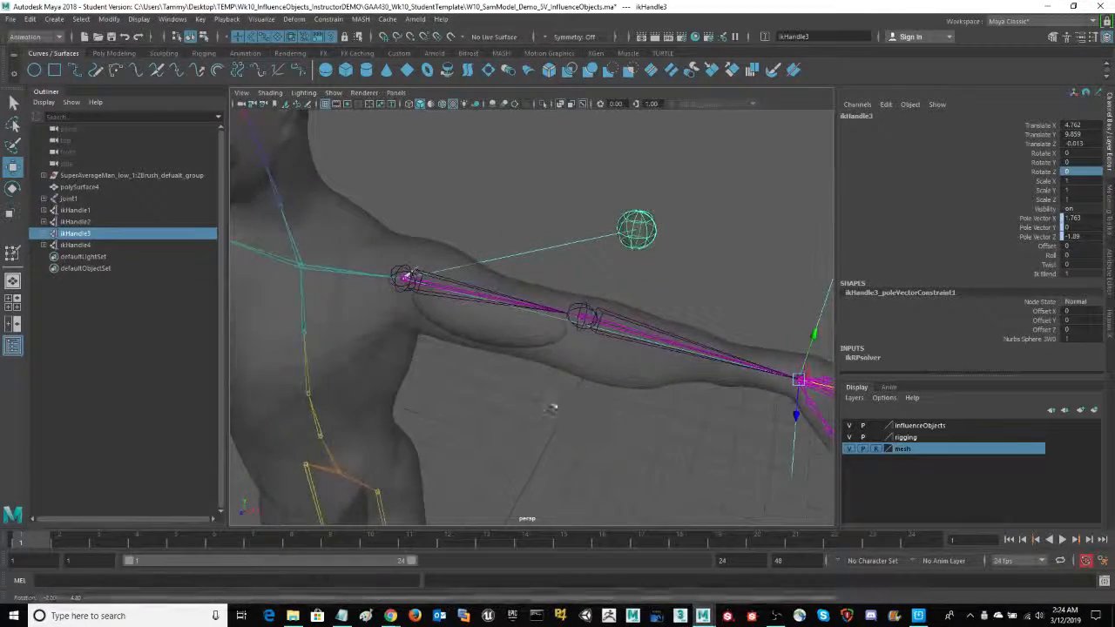
pyautogui.keyDown('alt'); pyautogui.moveTo(553, 405); pyautogui.dragTo(599, 407, button='right'); pyautogui.keyUp('alt')
# - Open the Set Driven Key window with the half sphere as the driven object and place it clear of the arm
pyautogui.click(525, 349)
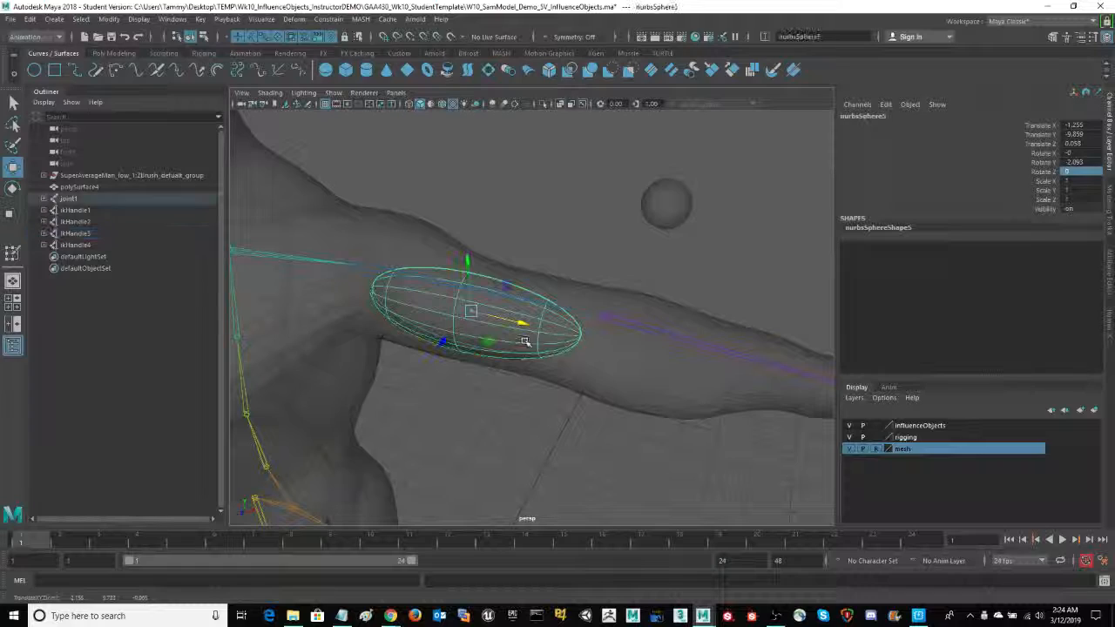
pyautogui.keyDown('alt'); pyautogui.moveTo(525, 350); pyautogui.dragTo(558, 402); pyautogui.keyUp('alt')
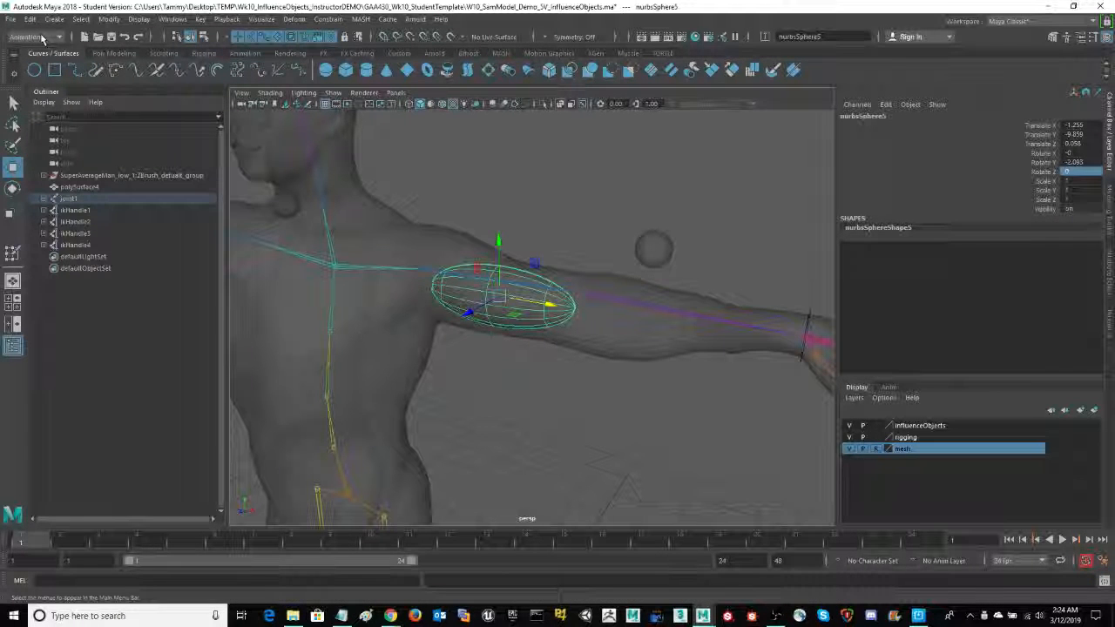
pyautogui.click(200, 20)
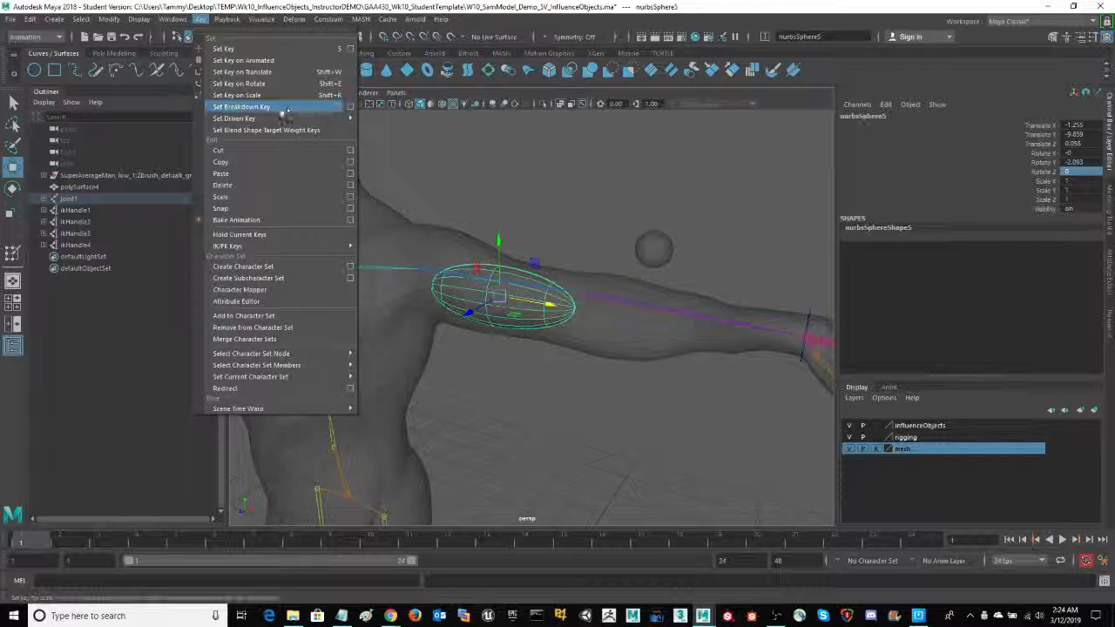
pyautogui.moveTo(288, 117)
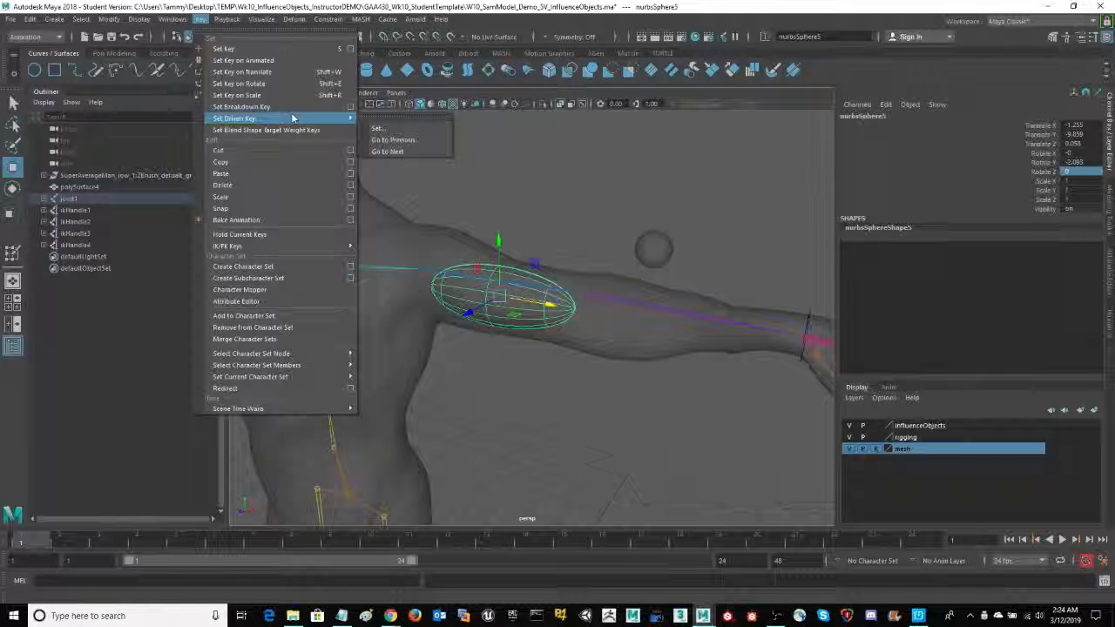
pyautogui.click(392, 129)
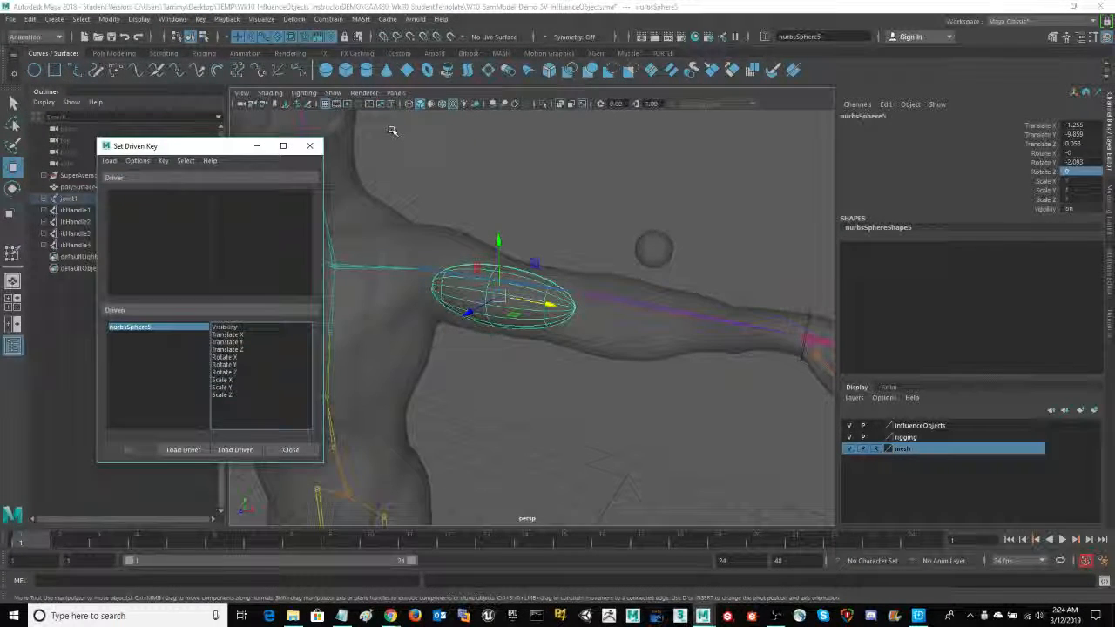
pyautogui.moveTo(199, 153); pyautogui.dragTo(228, 164)
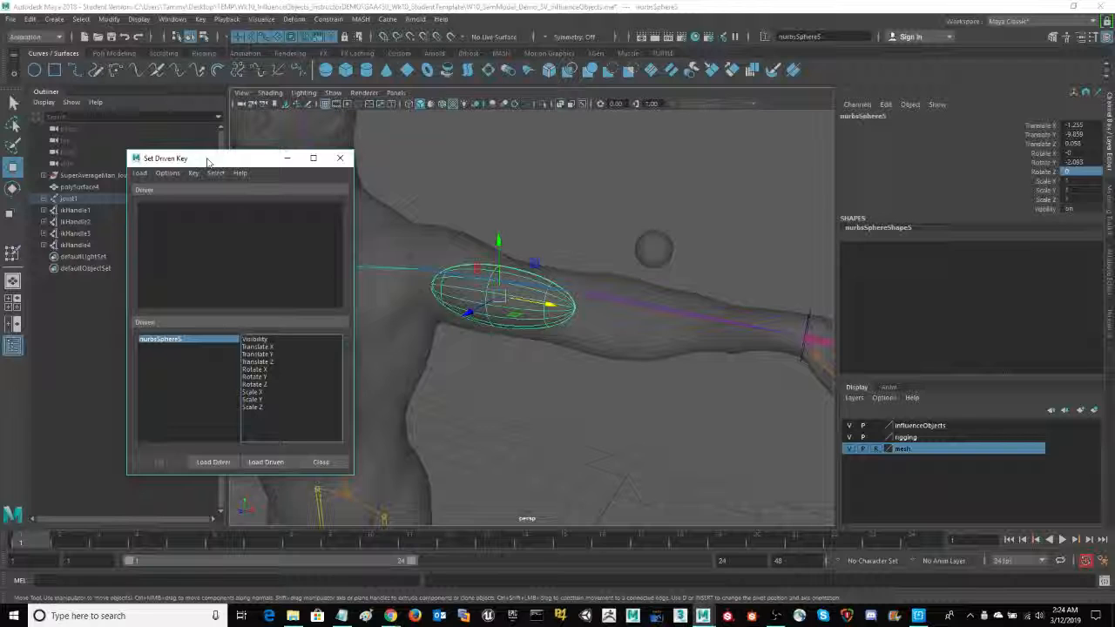
pyautogui.moveTo(218, 155); pyautogui.dragTo(202, 145)
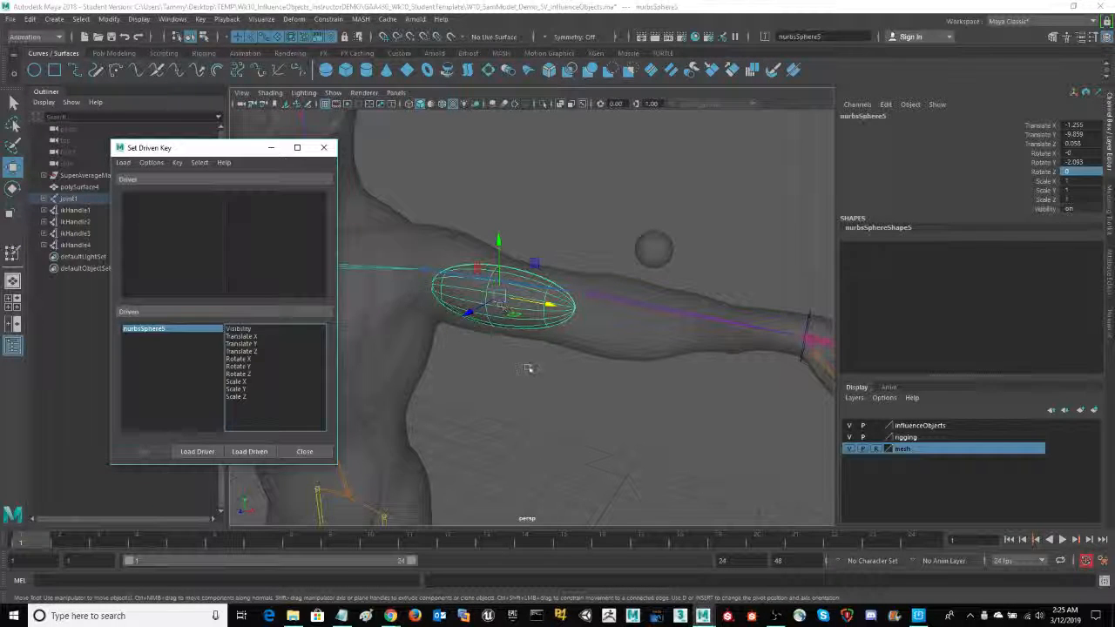
pyautogui.keyDown('alt'); pyautogui.moveTo(525, 384); pyautogui.dragTo(542, 386); pyautogui.keyUp('alt')
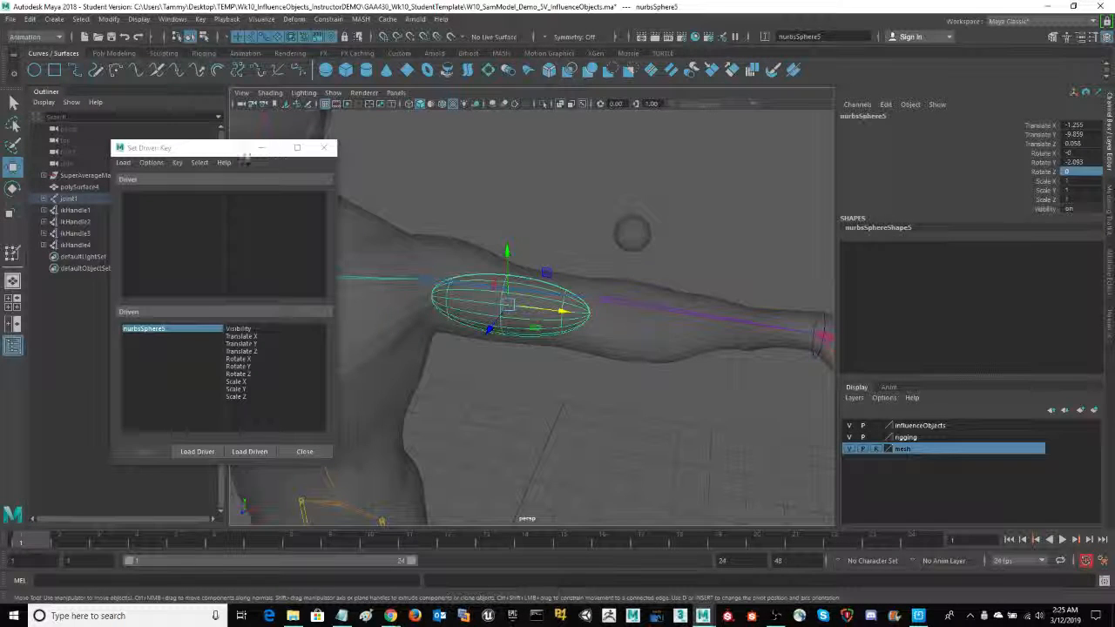
pyautogui.moveTo(228, 152); pyautogui.dragTo(256, 149)
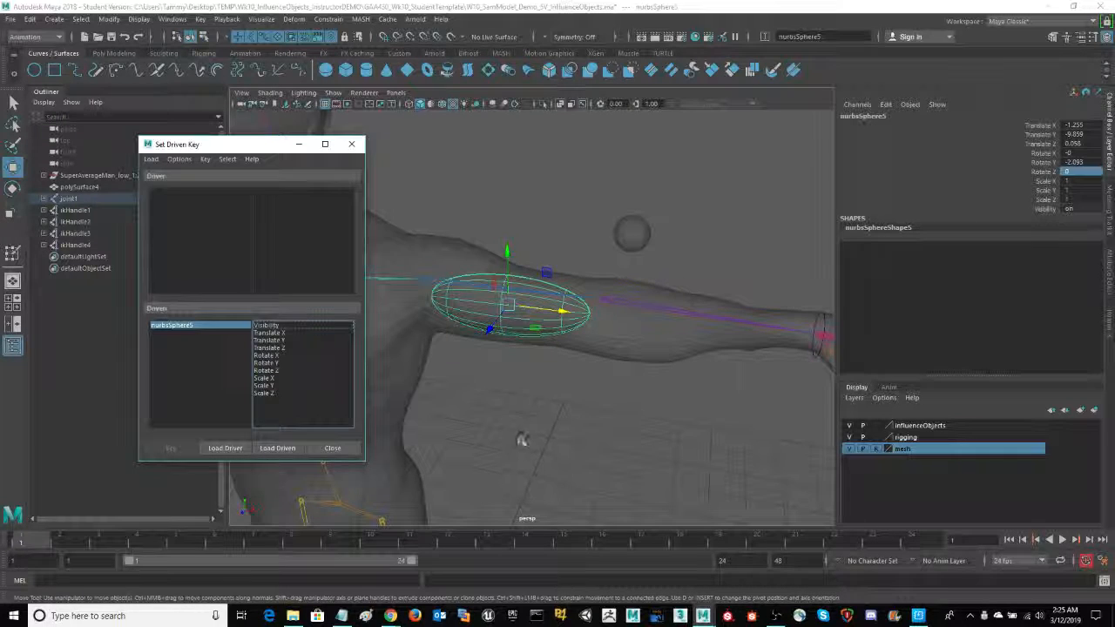
# - Choose the half sphere's Scale Z as the driven attribute in the Set Driven Key window
pyautogui.moveTo(521, 440)
pyautogui.keyDown('alt'); pyautogui.mouseDown()
pyautogui.moveTo(539, 440)
pyautogui.moveTo(524, 433)
pyautogui.mouseUp(); pyautogui.keyUp('alt')
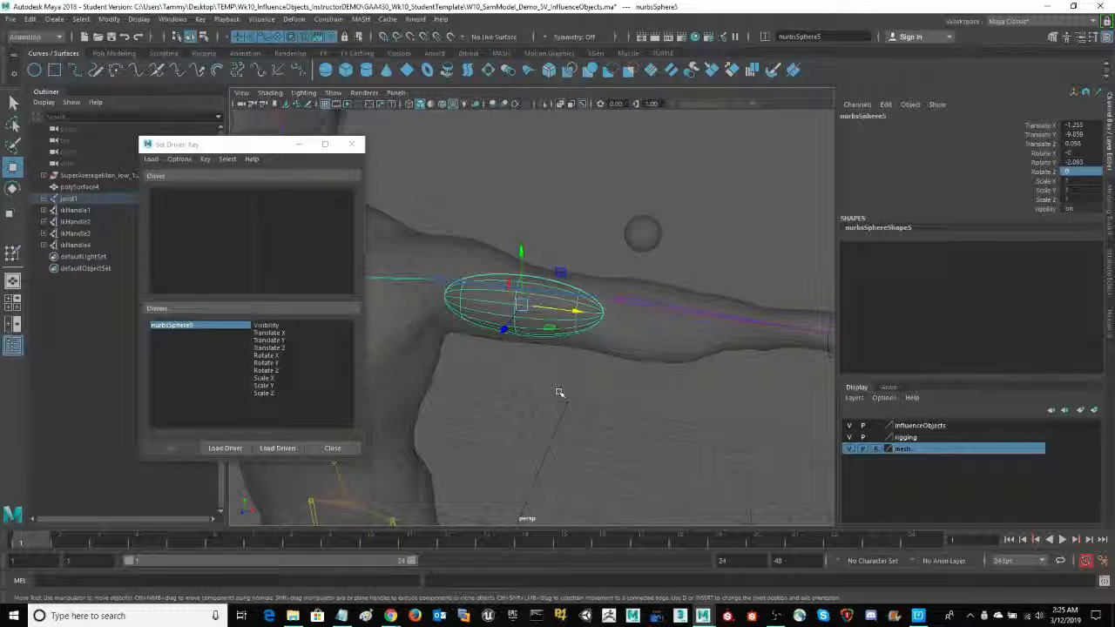
pyautogui.press('e')
pyautogui.press('r')
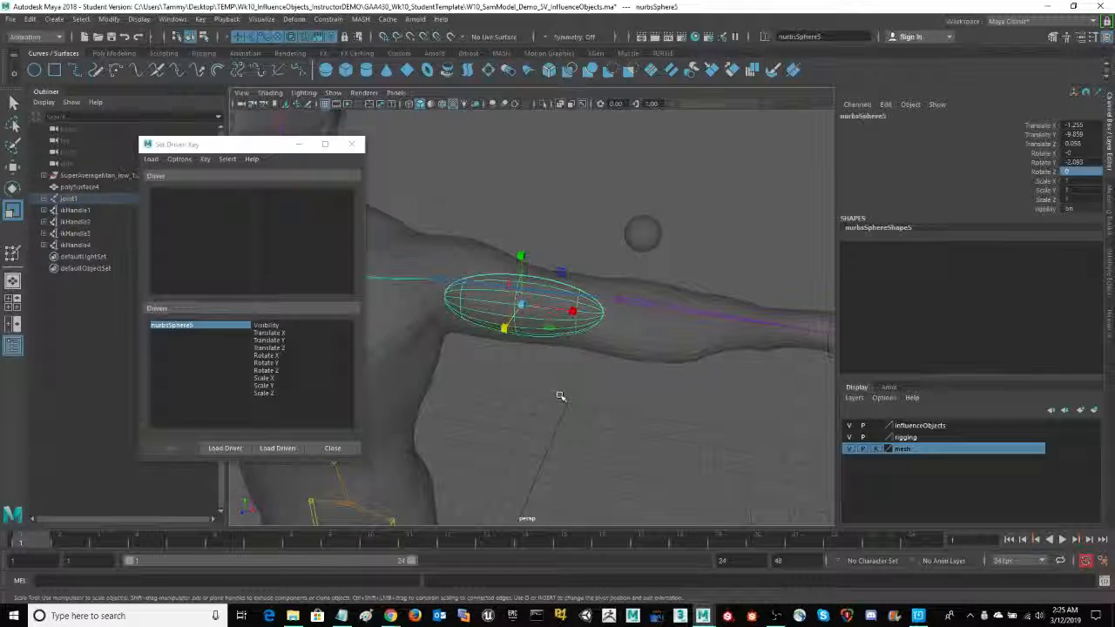
pyautogui.keyDown('alt'); pyautogui.moveTo(563, 413); pyautogui.dragTo(561, 423); pyautogui.keyUp('alt')
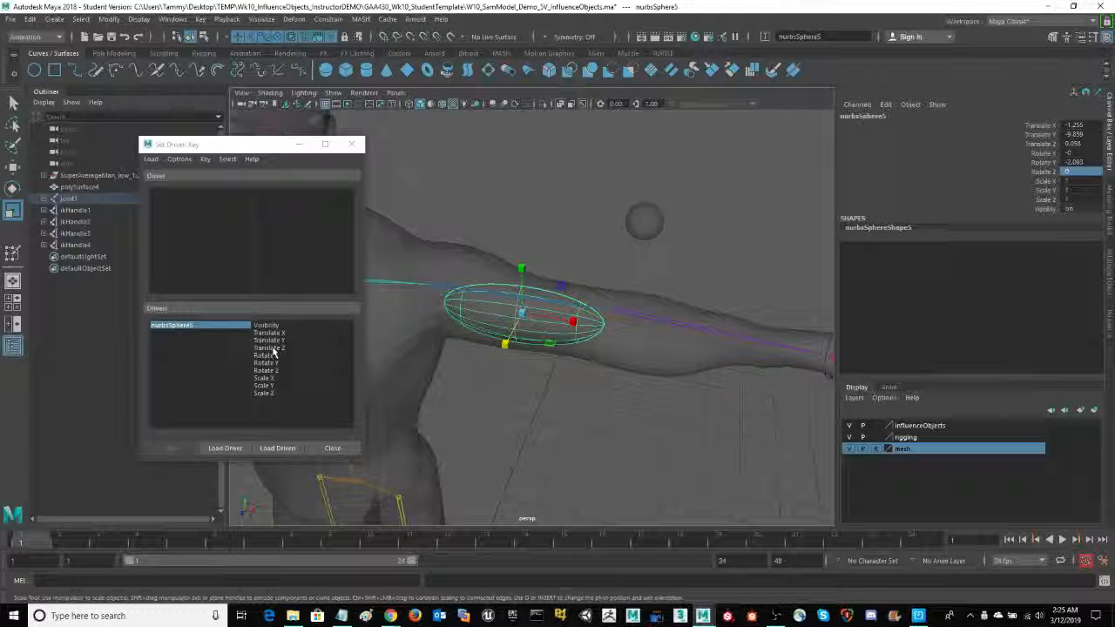
pyautogui.click(266, 393)
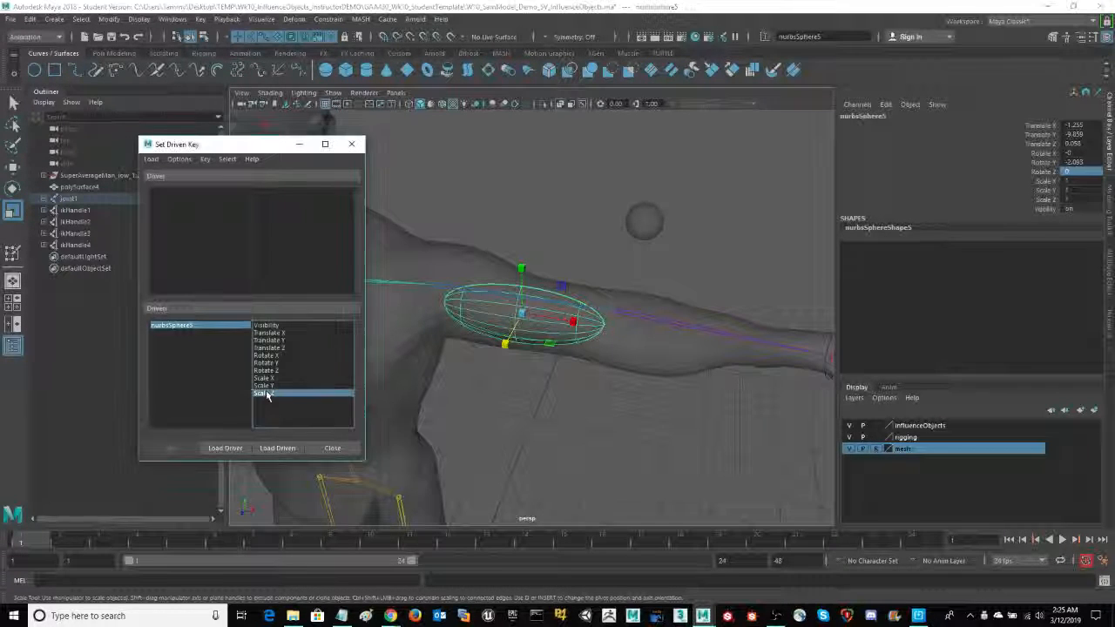
# - Load the left elbow joint, joint20, as the driver and choose its Rotate Y as the driving attribute
pyautogui.keyDown('alt'); pyautogui.moveTo(457, 409); pyautogui.dragTo(495, 409); pyautogui.keyUp('alt')
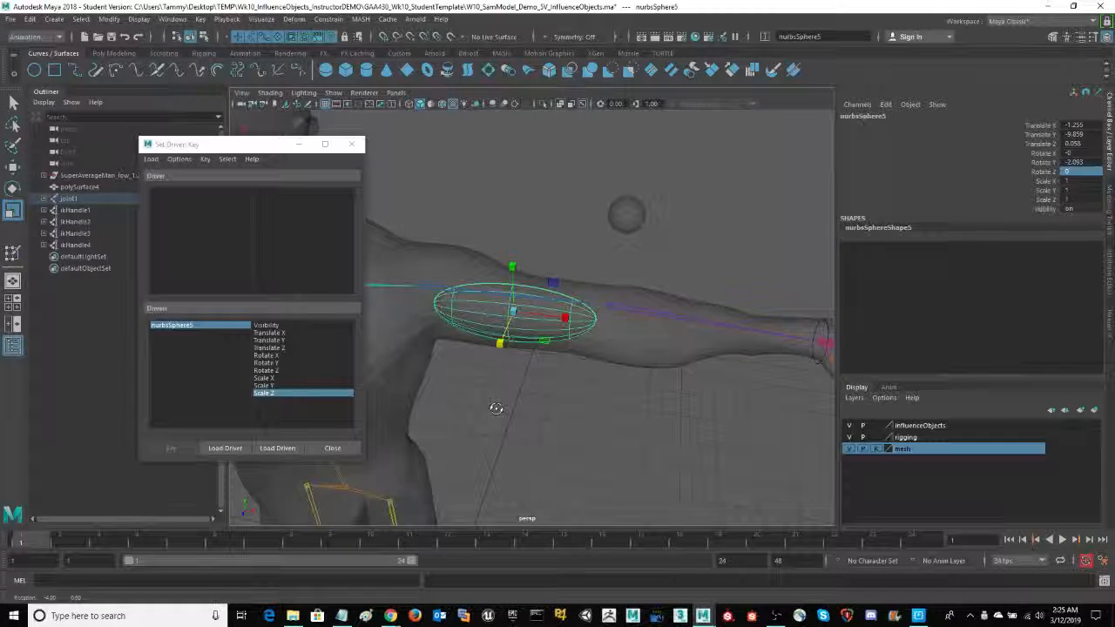
pyautogui.moveTo(592, 398)
pyautogui.keyDown('alt'); pyautogui.mouseDown(button='middle')
pyautogui.moveTo(585, 406)
pyautogui.moveTo(597, 403)
pyautogui.mouseUp(button='middle'); pyautogui.keyUp('alt')
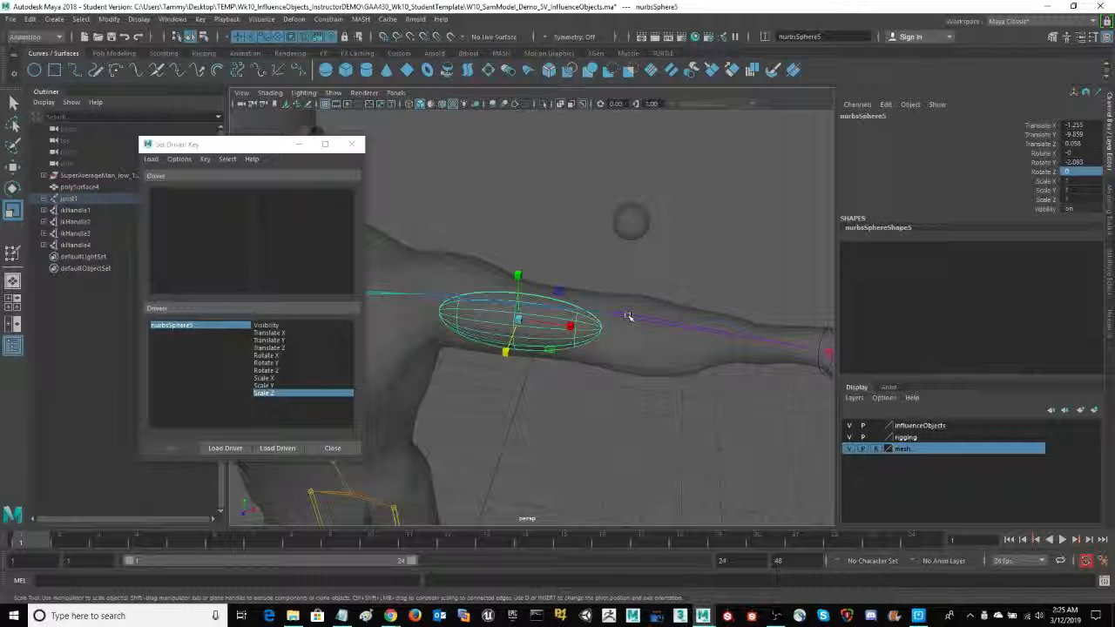
pyautogui.keyDown('alt'); pyautogui.moveTo(699, 271); pyautogui.dragTo(666, 268, button='middle'); pyautogui.keyUp('alt')
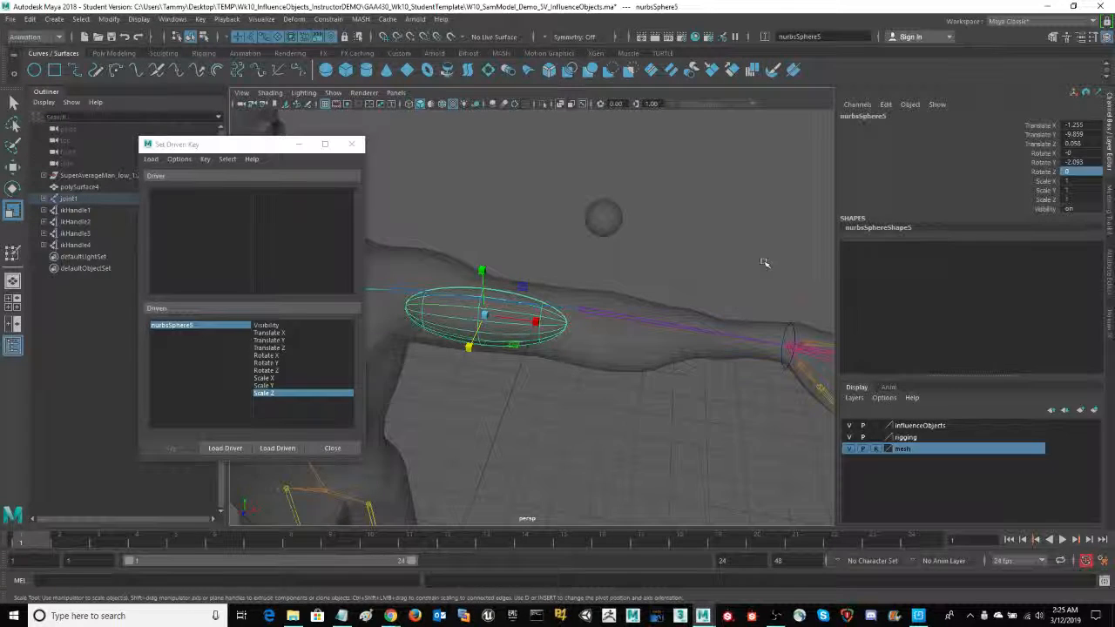
pyautogui.moveTo(758, 264)
pyautogui.keyDown('alt'); pyautogui.mouseDown(button='middle')
pyautogui.moveTo(723, 258)
pyautogui.moveTo(762, 264)
pyautogui.mouseUp(button='middle'); pyautogui.keyUp('alt')
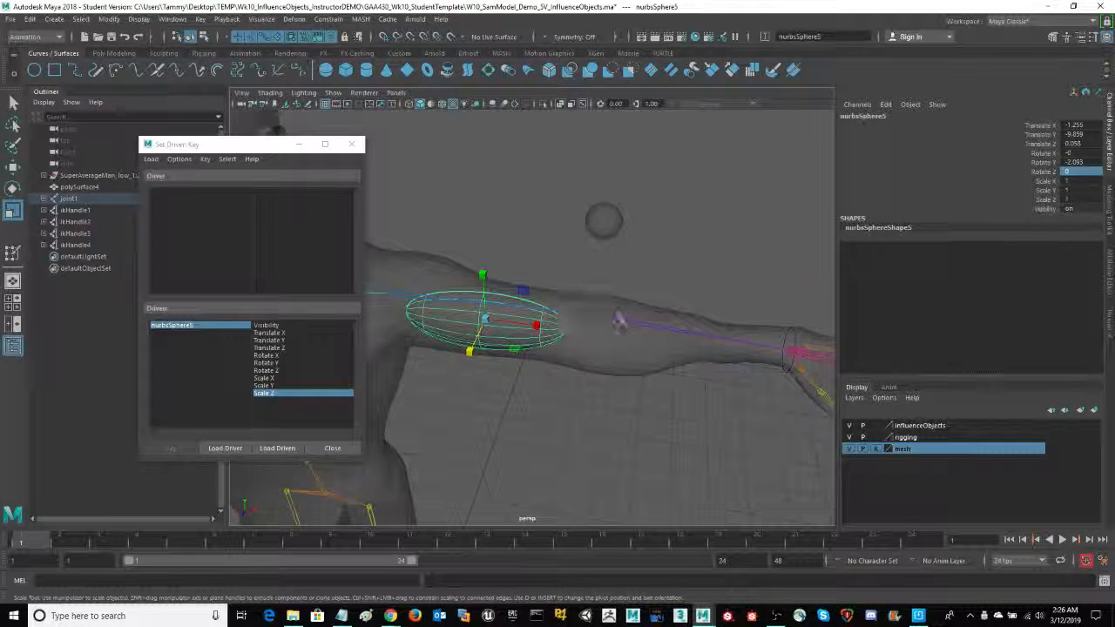
pyautogui.keyDown('alt'); pyautogui.moveTo(583, 312); pyautogui.dragTo(607, 302, button='middle'); pyautogui.keyUp('alt')
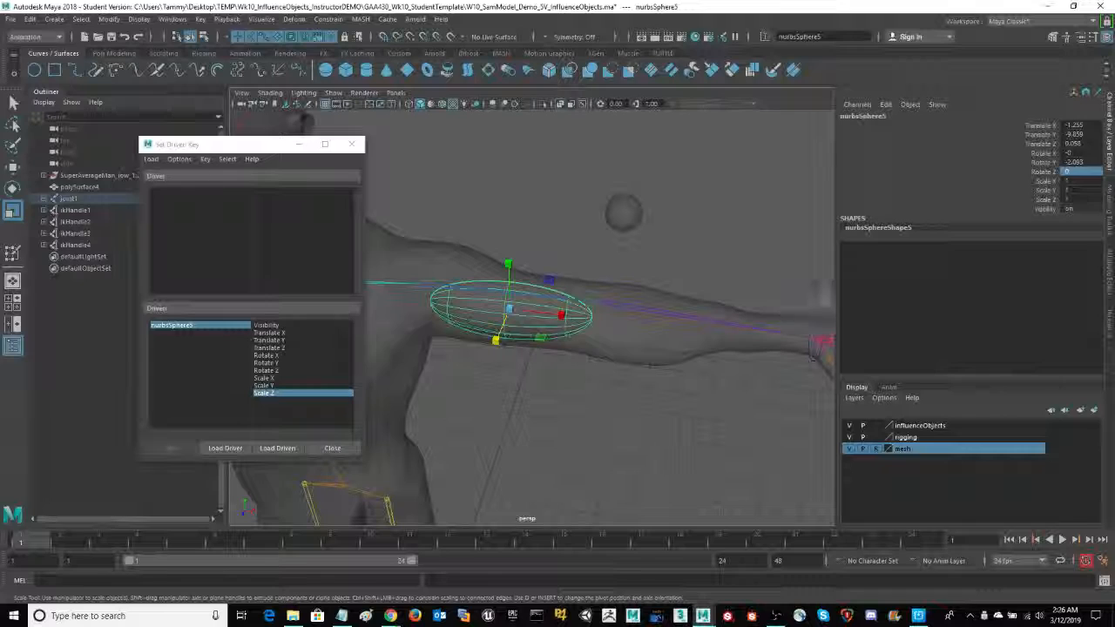
pyautogui.moveTo(756, 268)
pyautogui.keyDown('alt'); pyautogui.mouseDown(button='middle')
pyautogui.moveTo(674, 262)
pyautogui.moveTo(763, 258)
pyautogui.mouseUp(button='middle'); pyautogui.keyUp('alt')
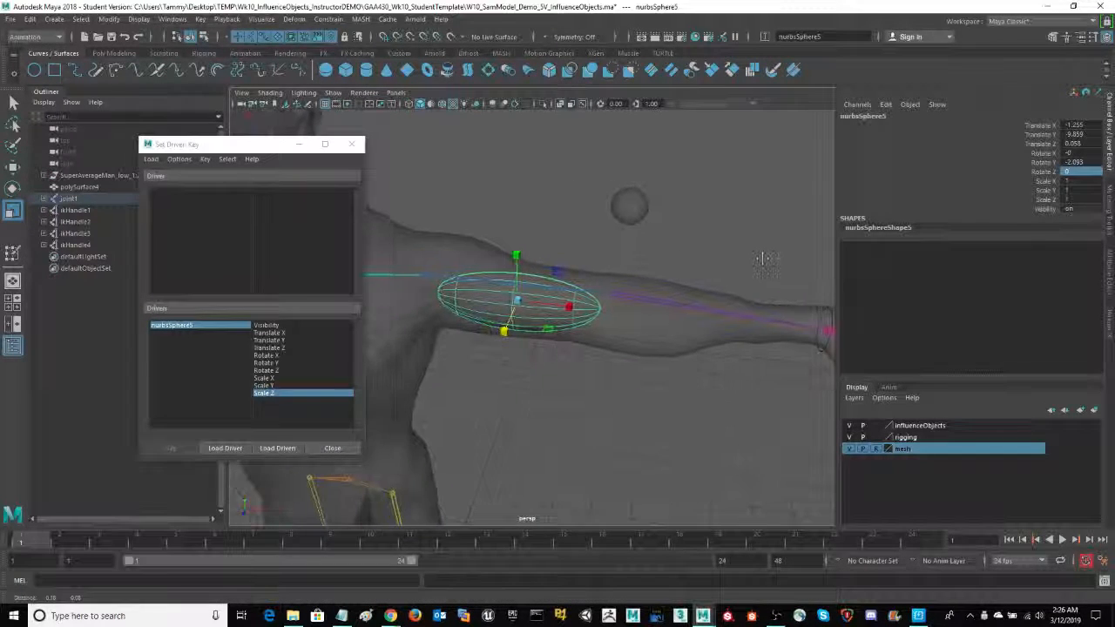
pyautogui.click(640, 298)
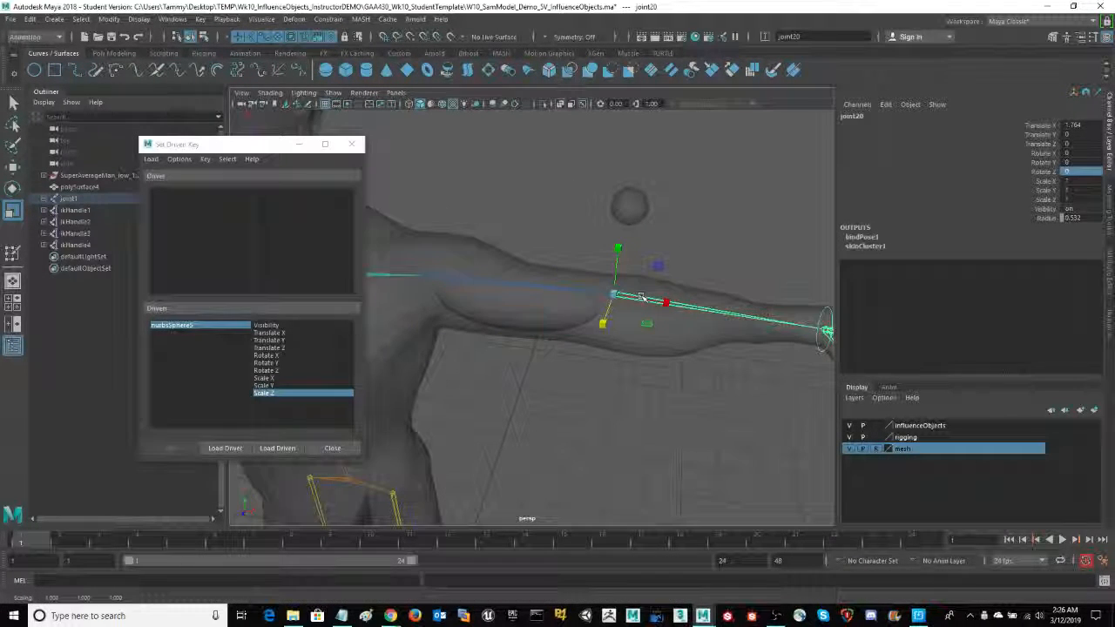
pyautogui.keyDown('alt'); pyautogui.moveTo(728, 263); pyautogui.dragTo(716, 257, button='middle'); pyautogui.keyUp('alt')
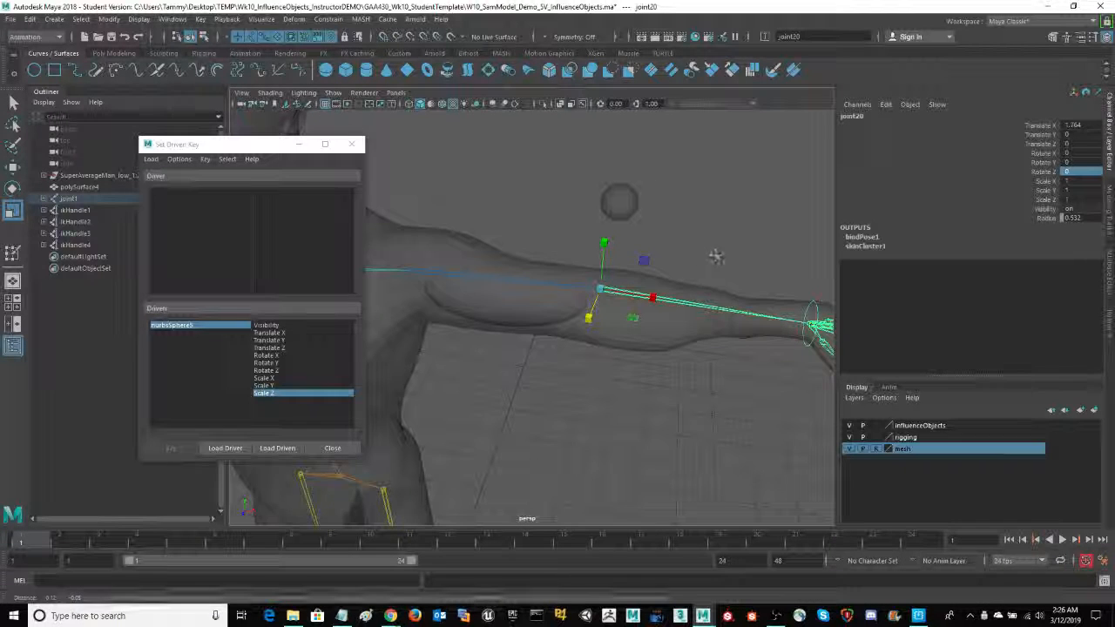
pyautogui.press('e')
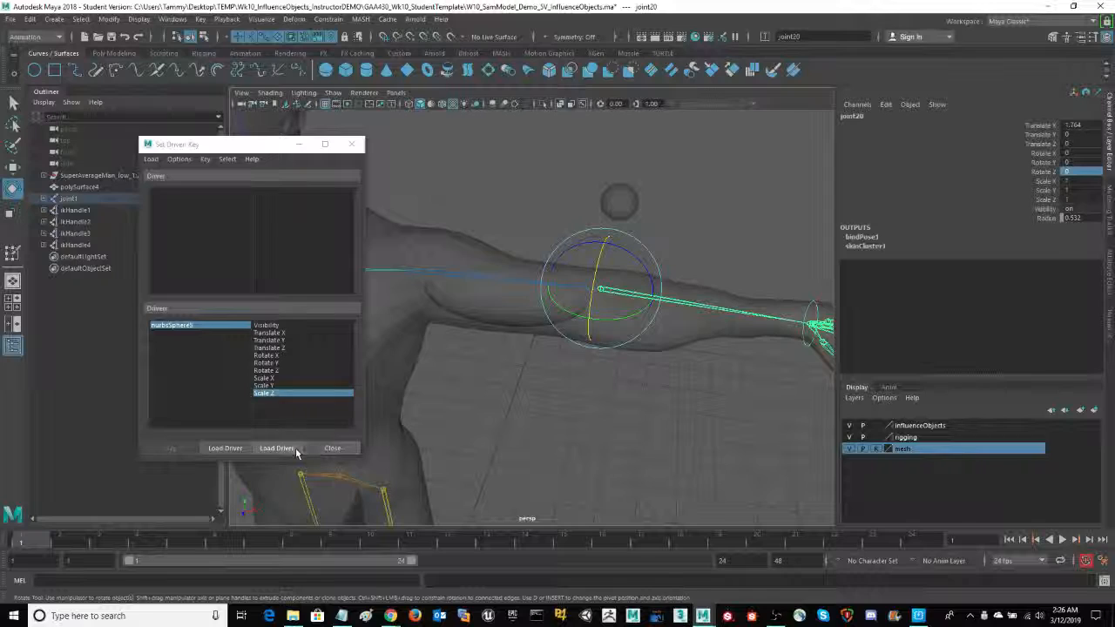
pyautogui.click(225, 448)
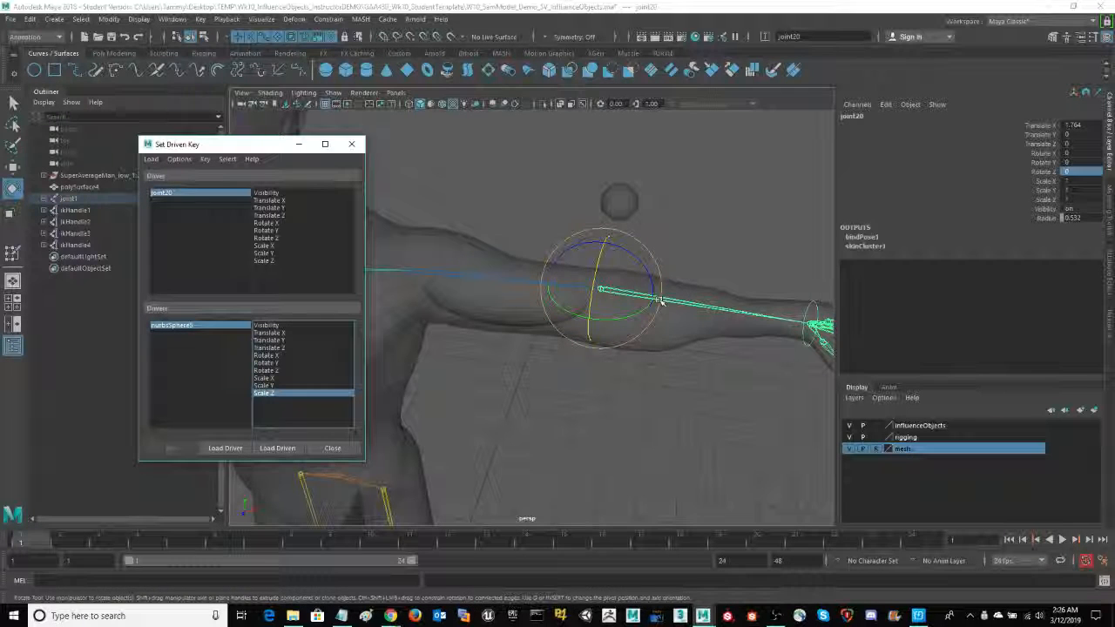
pyautogui.click(266, 230)
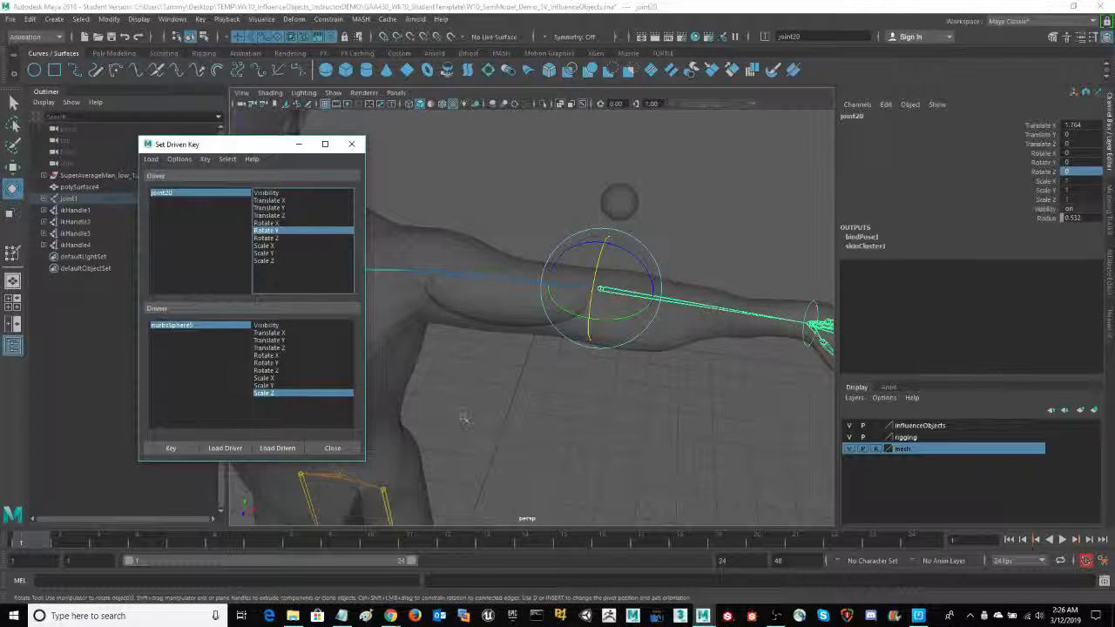
# - Move the Set Driven Key window clear of the arm and key the half sphere's Scale Z for the straight-arm pose
pyautogui.keyDown('alt'); pyautogui.moveTo(558, 418); pyautogui.dragTo(482, 330); pyautogui.keyUp('alt')
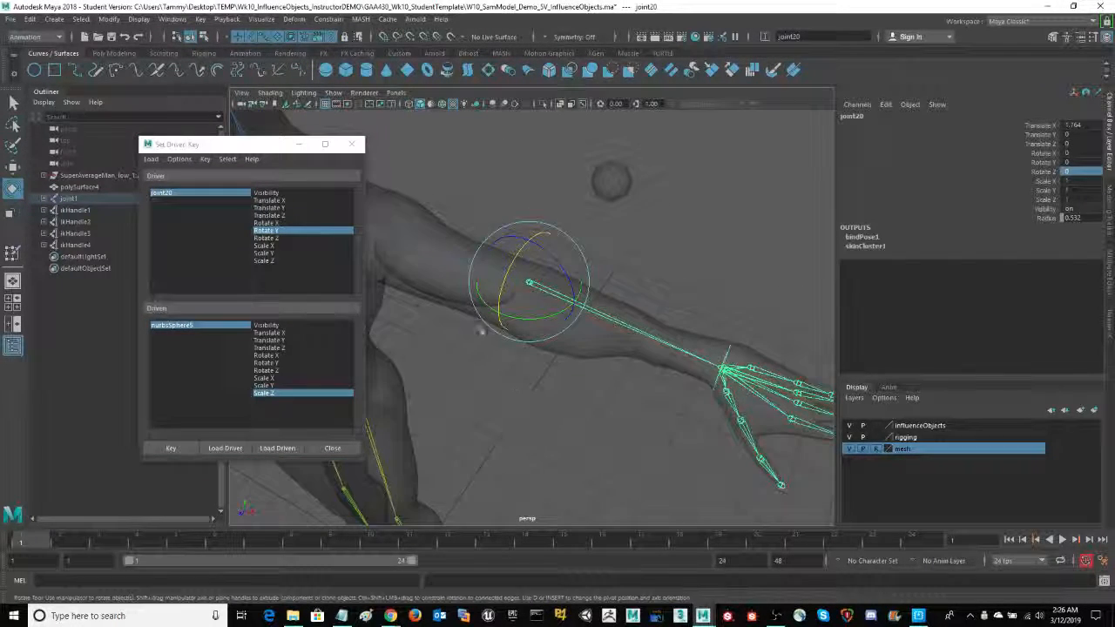
pyautogui.moveTo(253, 139); pyautogui.dragTo(162, 148)
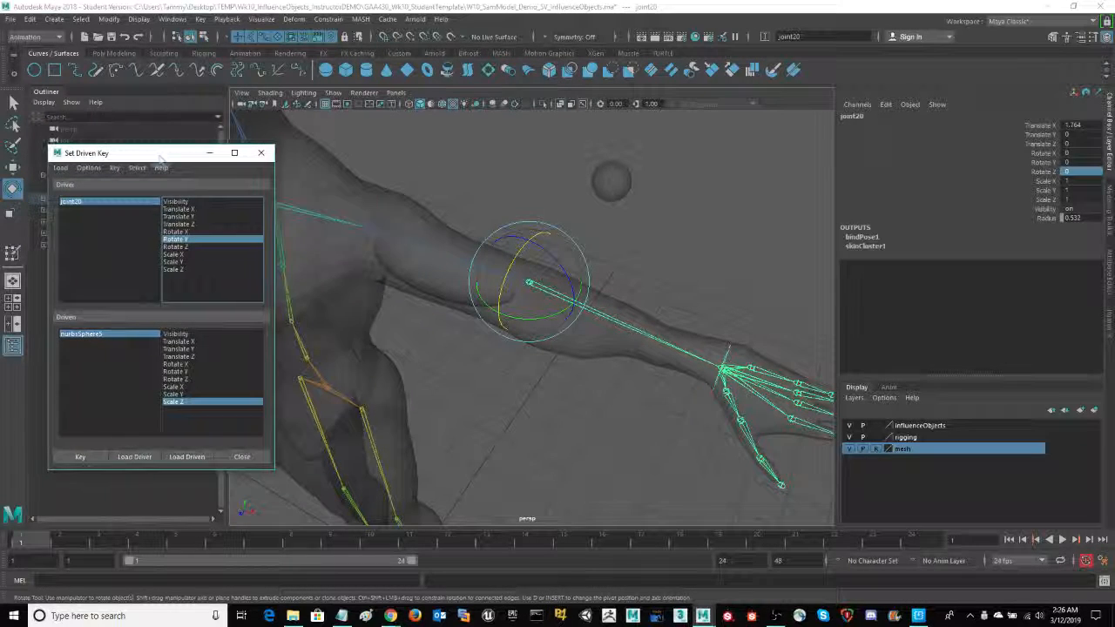
pyautogui.click(81, 456)
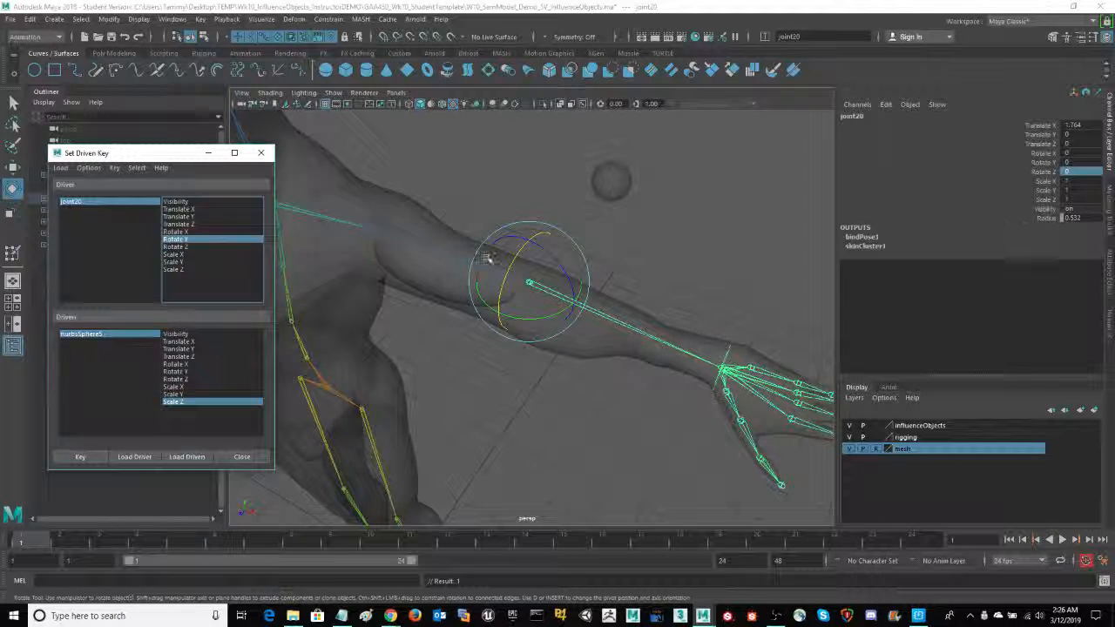
# - Bend the left elbow by moving the wrist IK handle along X to a Translate X of about 3.548
pyautogui.keyDown('alt'); pyautogui.moveTo(553, 424); pyautogui.dragTo(515, 408, button='middle'); pyautogui.keyUp('alt')
pyautogui.click(680, 330)
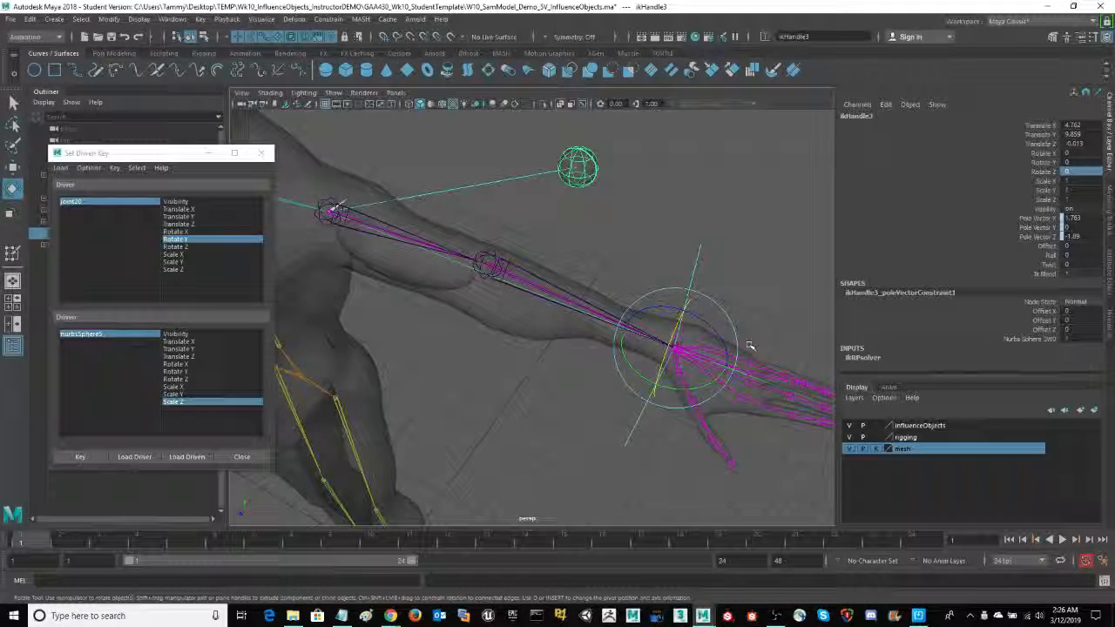
pyautogui.press('w')
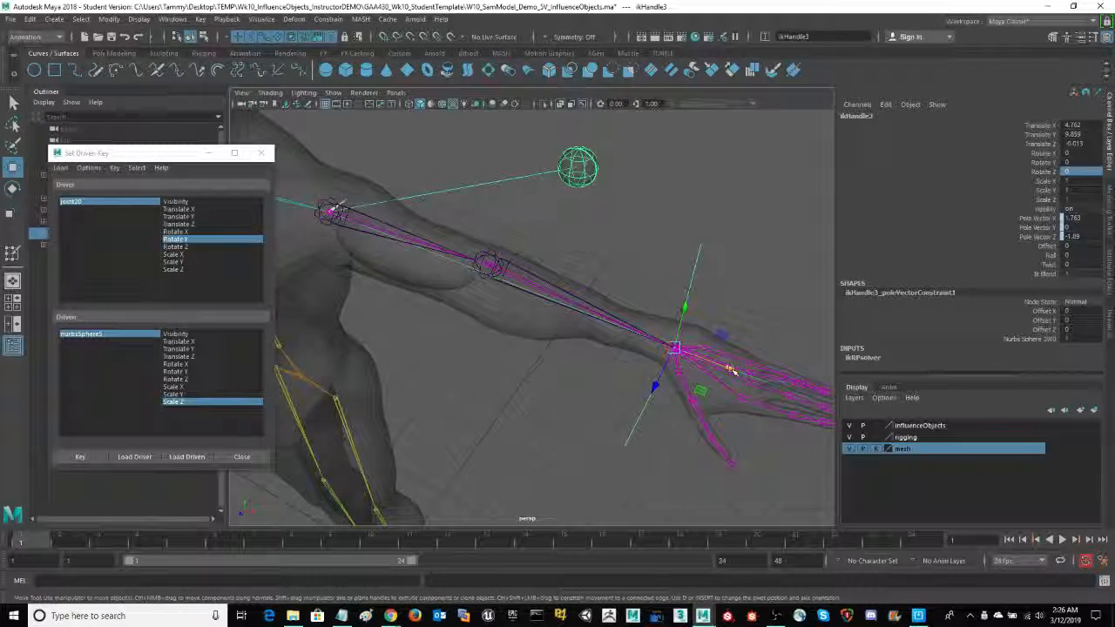
pyautogui.moveTo(734, 372); pyautogui.dragTo(579, 327)
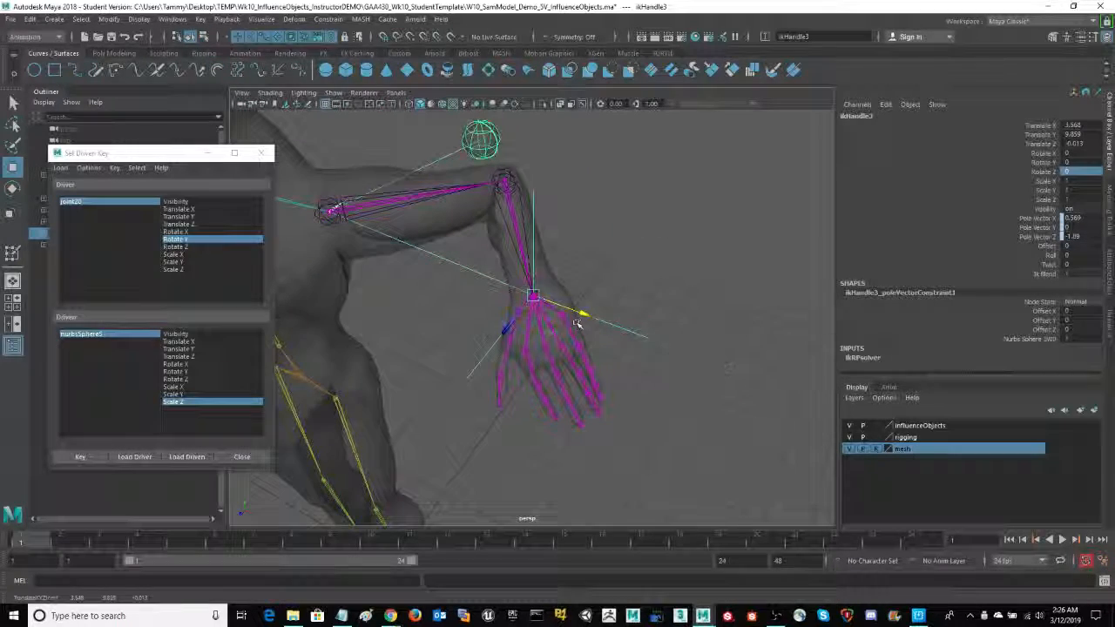
# - Scale the half sphere along Z to about 1.948 so that it bulges on the bent arm
pyautogui.click(437, 218)
pyautogui.press('e')
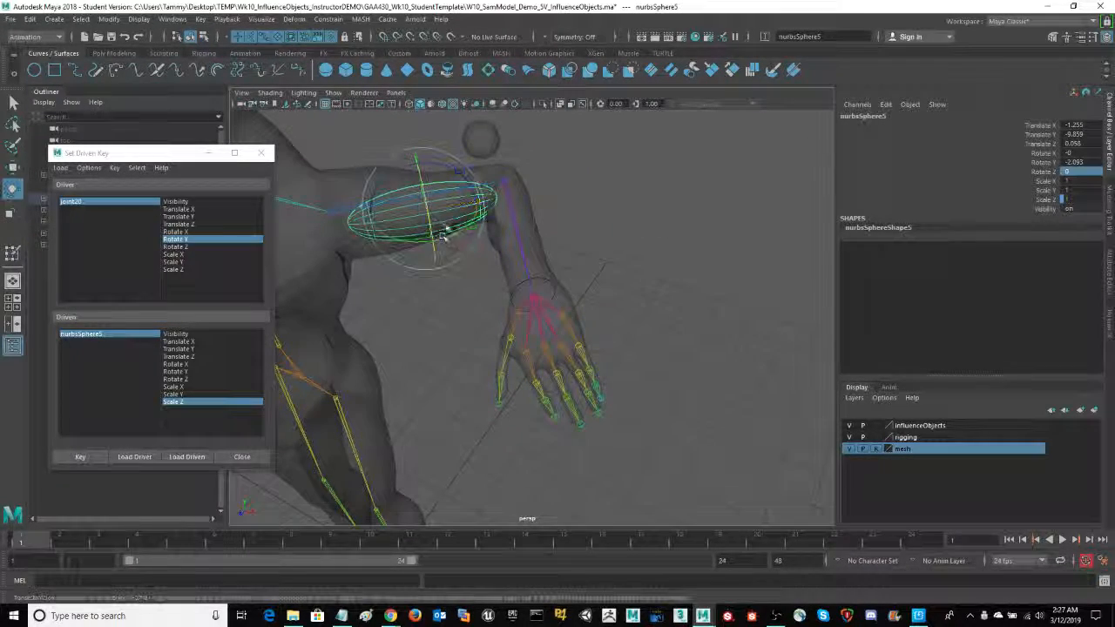
pyautogui.press('q')
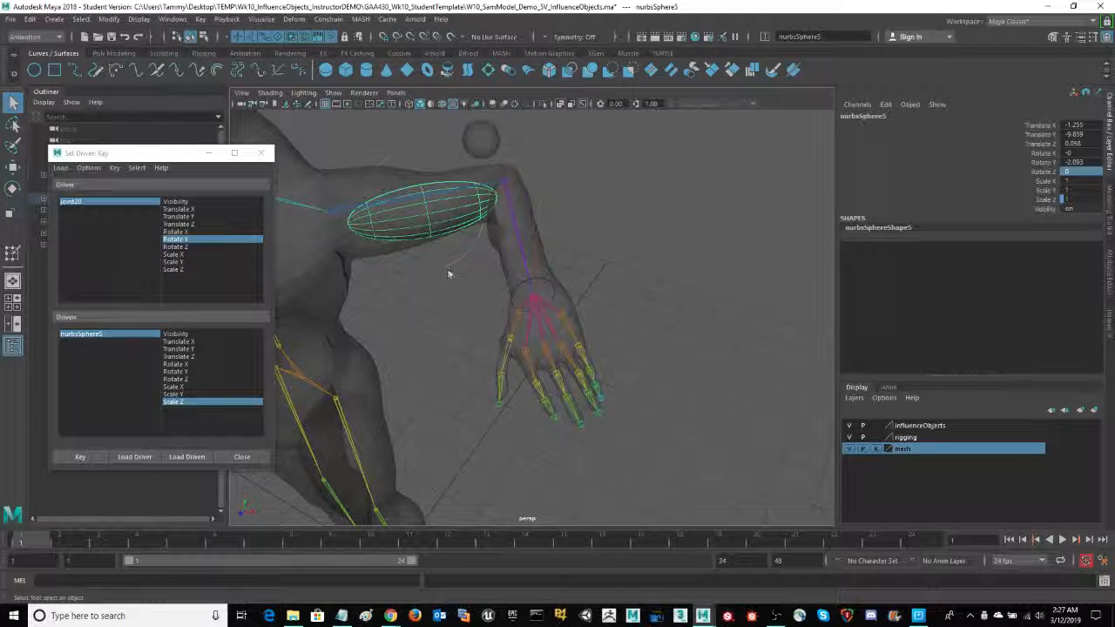
pyautogui.press('e')
pyautogui.press('r')
pyautogui.moveTo(433, 240); pyautogui.dragTo(435, 247)
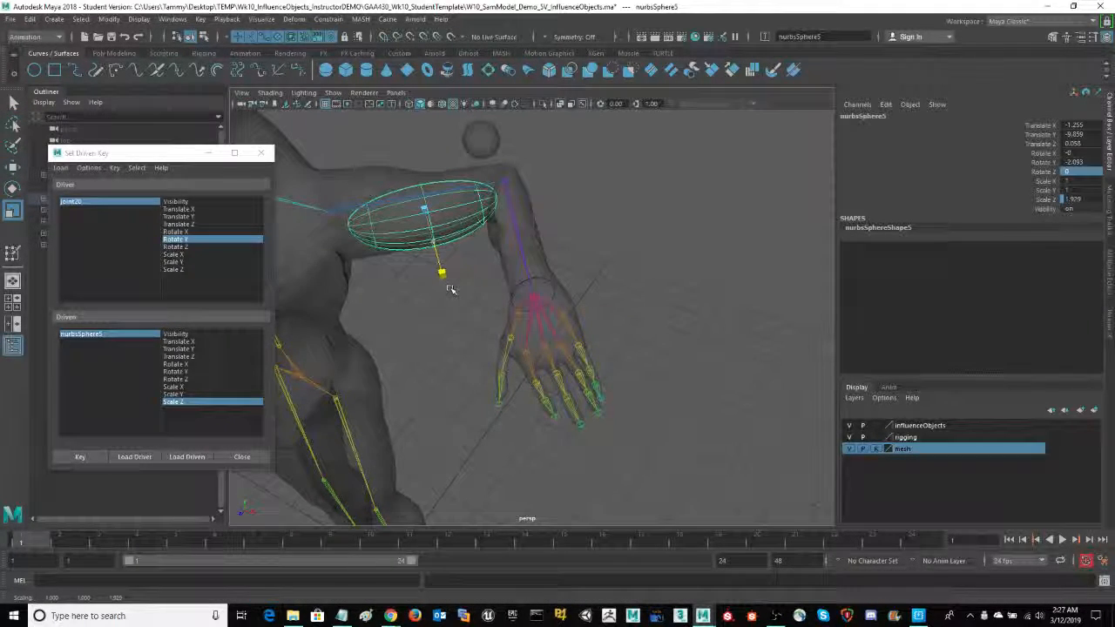
pyautogui.moveTo(451, 289); pyautogui.dragTo(451, 289)
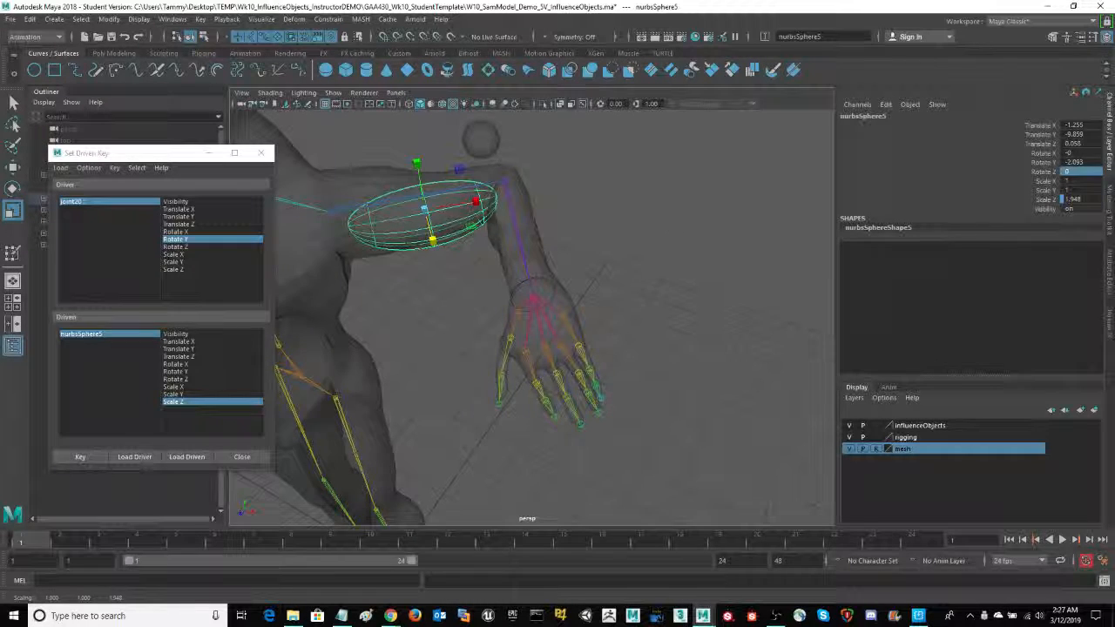
# - Set a driven key for the enlarged Scale Z of the half sphere at the bent-elbow pose
pyautogui.keyDown('alt'); pyautogui.moveTo(644, 279); pyautogui.dragTo(707, 278); pyautogui.keyUp('alt')
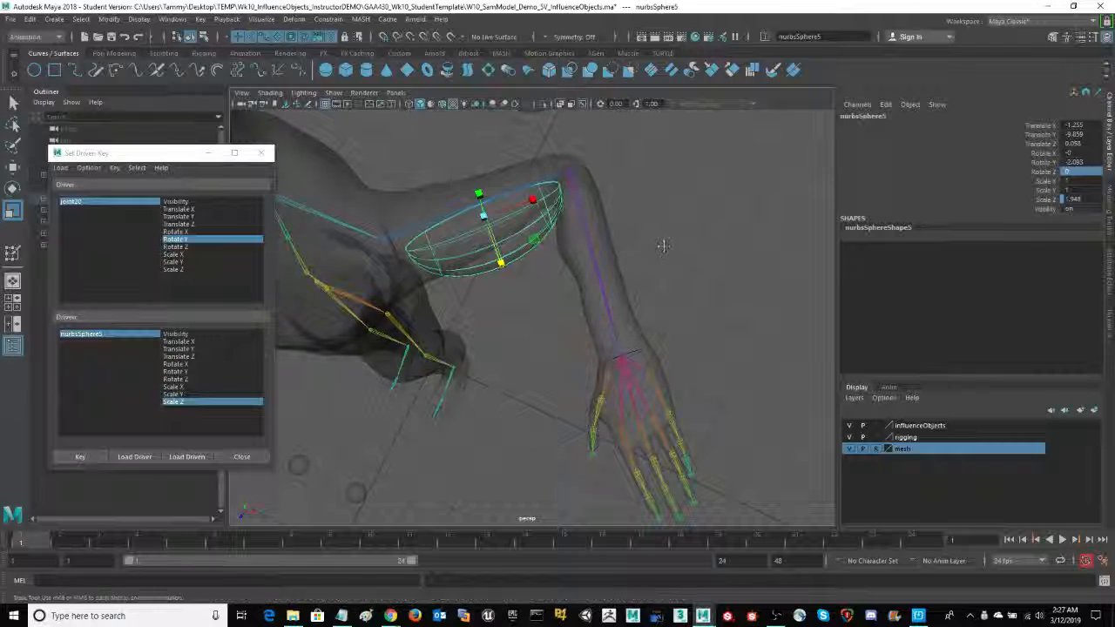
pyautogui.keyDown('alt'); pyautogui.moveTo(662, 244); pyautogui.dragTo(680, 230); pyautogui.keyUp('alt')
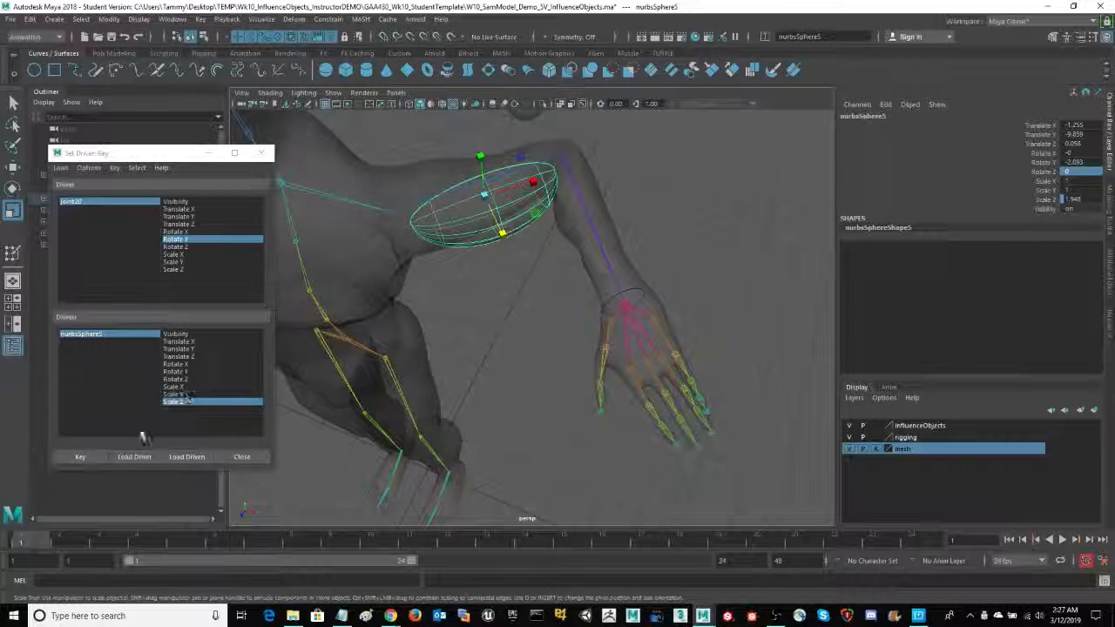
pyautogui.click(81, 458)
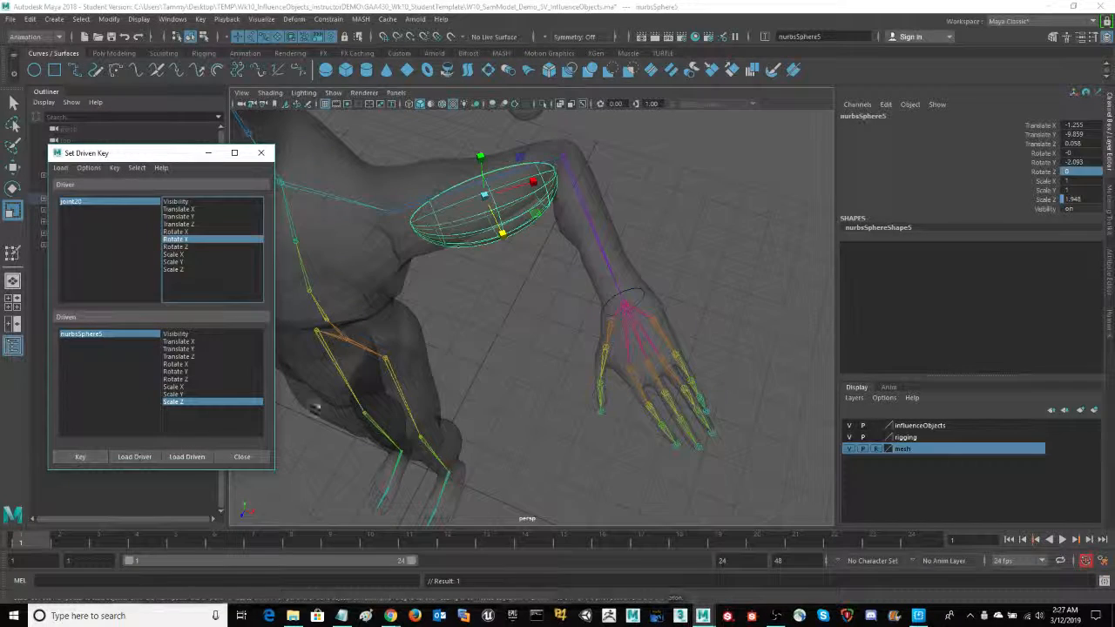
# - Test the driven scaling by moving the left wrist IK handle along X to straighten the arm and slightly bend it again
pyautogui.keyDown('alt'); pyautogui.moveTo(716, 282); pyautogui.dragTo(719, 301); pyautogui.keyUp('alt')
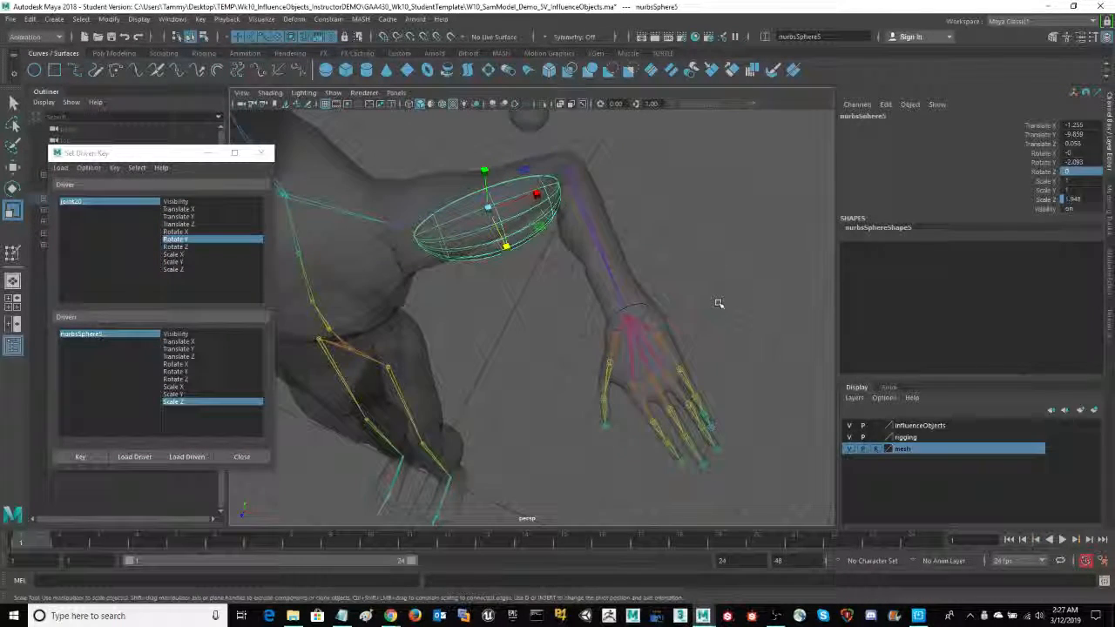
pyautogui.hotkey('ctrl', 'z')
pyautogui.hotkey('ctrl', 'z')
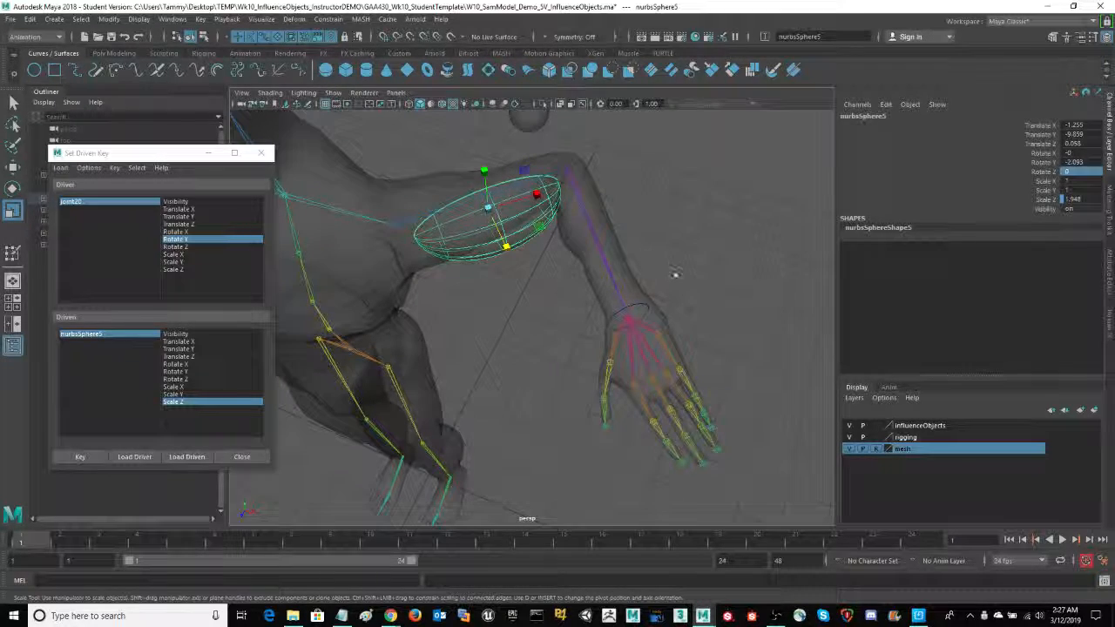
pyautogui.click(630, 316)
pyautogui.keyDown('alt'); pyautogui.moveTo(707, 261); pyautogui.dragTo(699, 283); pyautogui.keyUp('alt')
pyautogui.press('w')
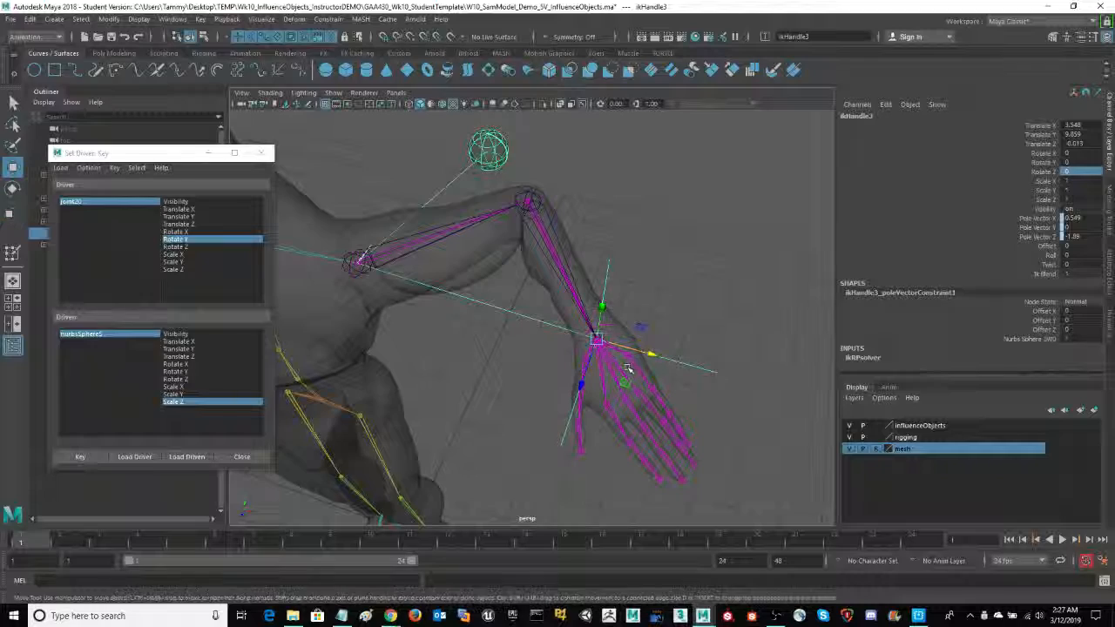
pyautogui.moveTo(652, 355); pyautogui.dragTo(813, 366)
pyautogui.keyDown('alt'); pyautogui.moveTo(484, 402); pyautogui.dragTo(467, 340); pyautogui.keyUp('alt')
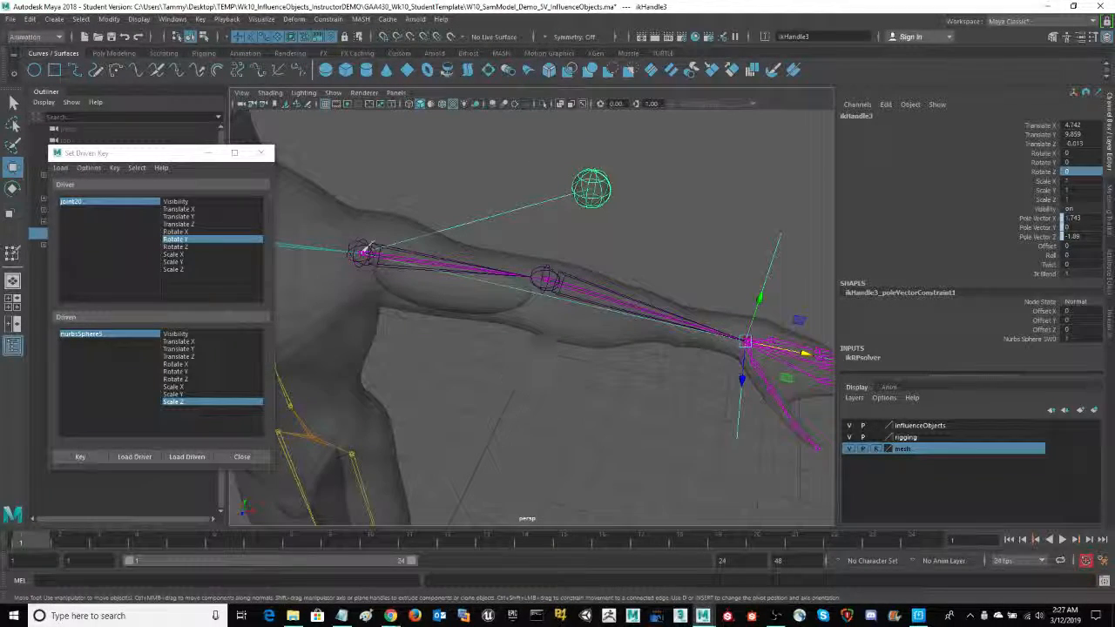
pyautogui.moveTo(812, 358); pyautogui.dragTo(765, 353)
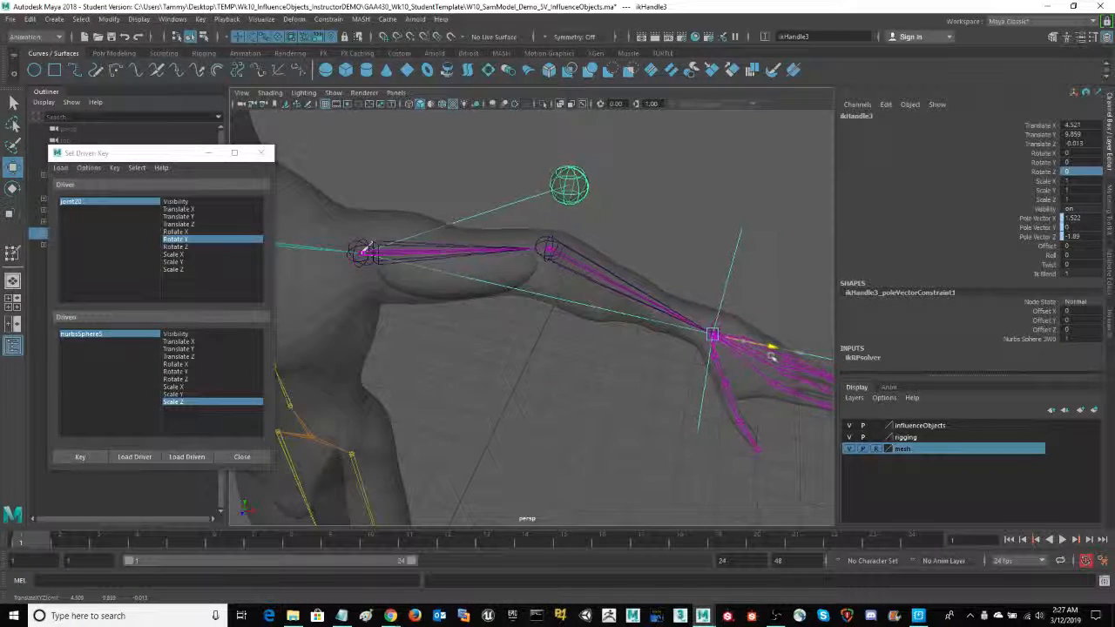
# - Set the left wrist IK handle's Translate X to 0
pyautogui.keyDown('alt'); pyautogui.moveTo(552, 391); pyautogui.dragTo(575, 389); pyautogui.keyUp('alt')
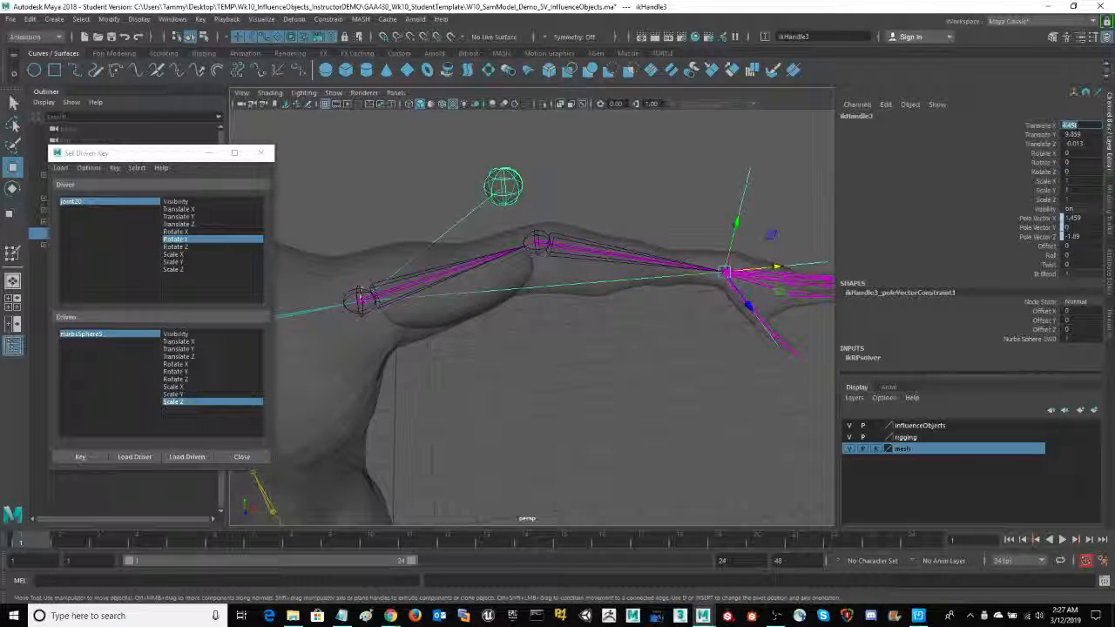
pyautogui.write('0')
pyautogui.press('Return')
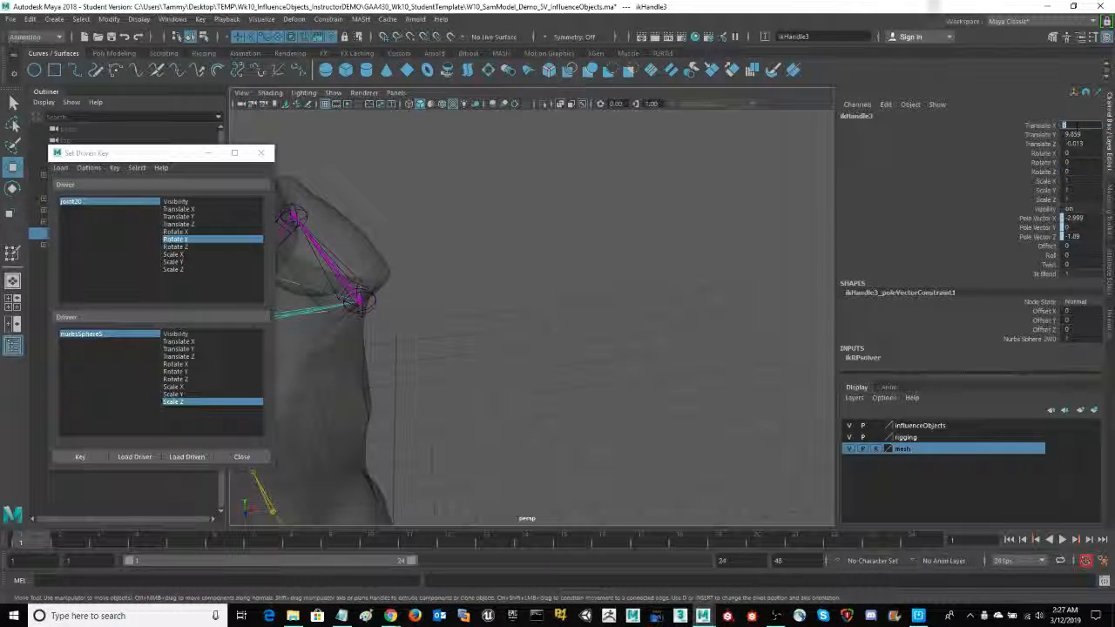
# - Undo the last Translate X change and move the left wrist IK handle along X to about 4.744 to straighten the arm
pyautogui.keyDown('alt'); pyautogui.moveTo(548, 411); pyautogui.dragTo(570, 444); pyautogui.keyUp('alt')
pyautogui.hotkey('ctrl', 'z')
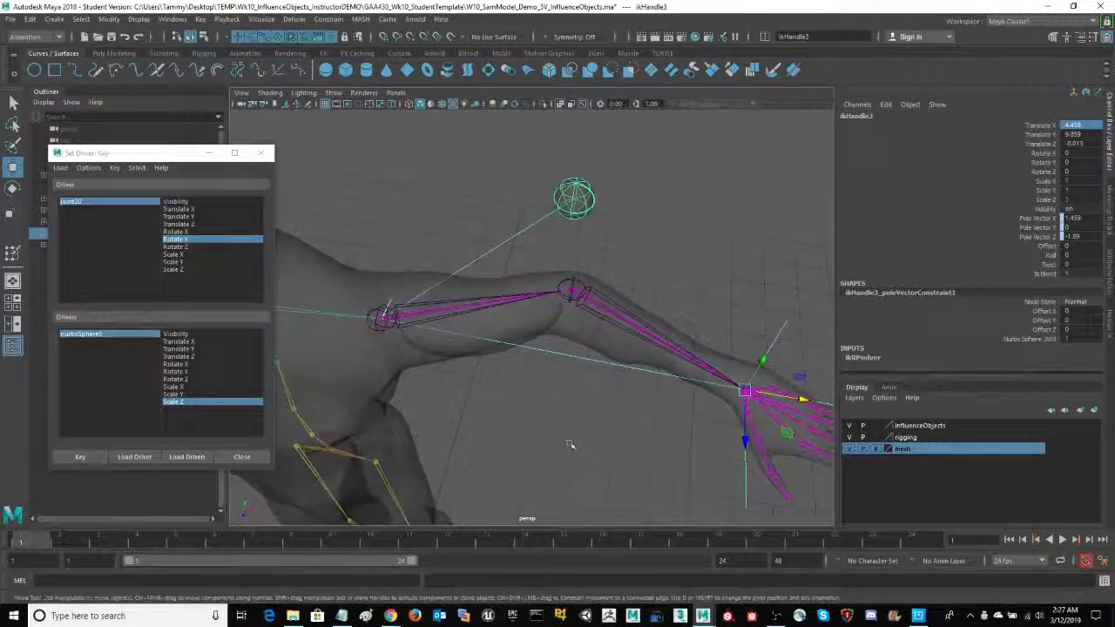
pyautogui.keyDown('alt'); pyautogui.moveTo(570, 444); pyautogui.dragTo(519, 402, button='middle'); pyautogui.keyUp('alt')
pyautogui.press('space')
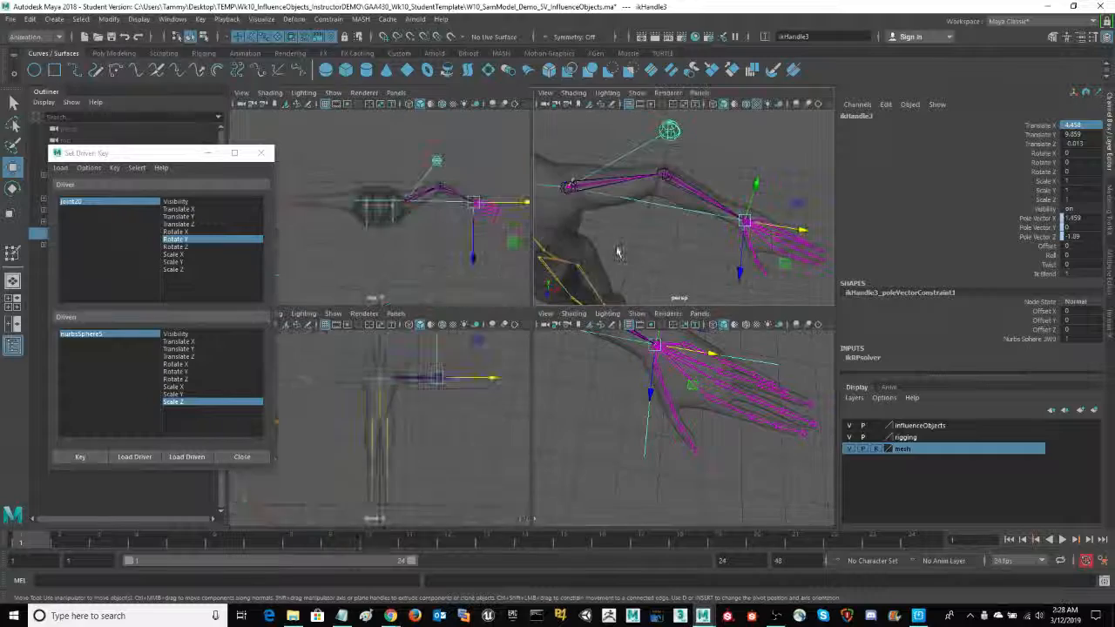
pyautogui.moveTo(801, 231); pyautogui.dragTo(823, 231)
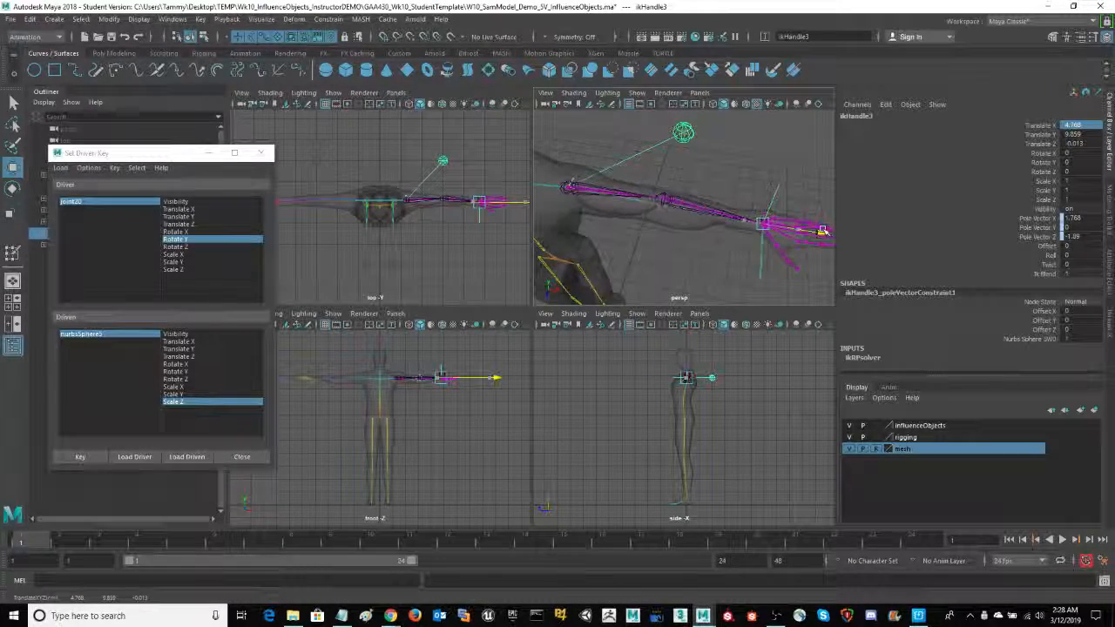
pyautogui.press('space')
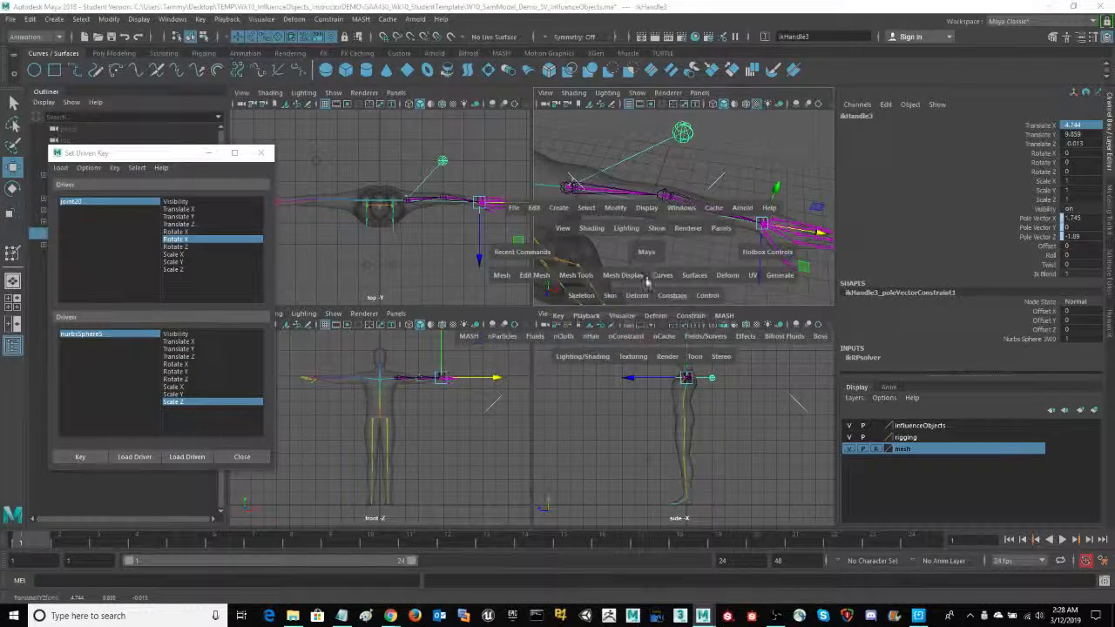
# - Check the right wrist IK handle's Translate X and set the left wrist IK handle's Translate X to the matching positive value, 4.762
pyautogui.keyDown('alt'); pyautogui.moveTo(517, 432); pyautogui.dragTo(716, 442); pyautogui.keyUp('alt')
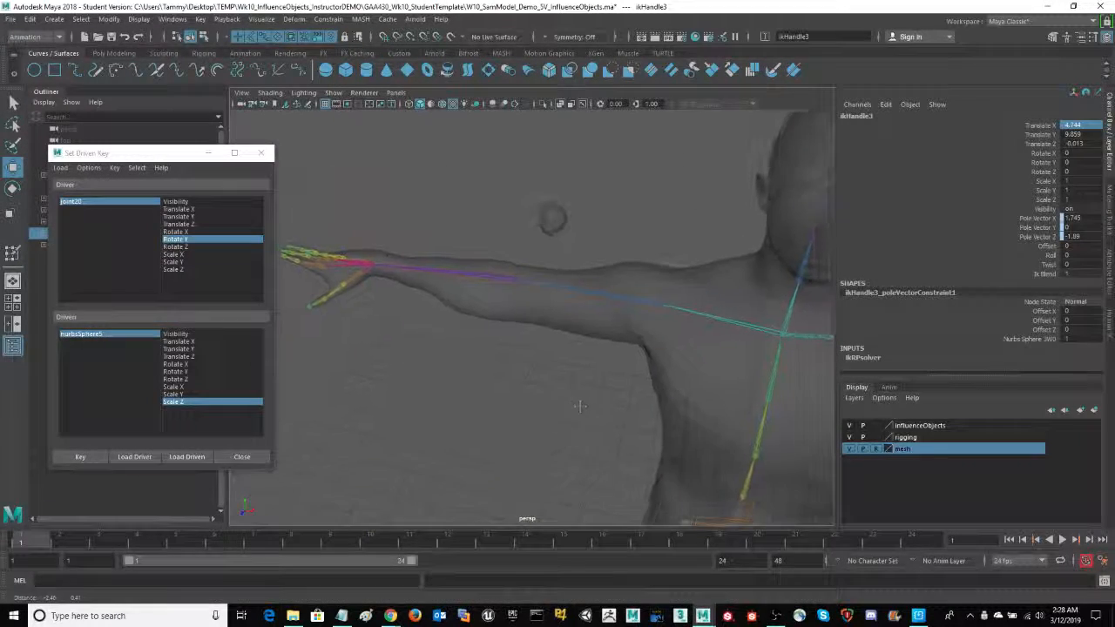
pyautogui.moveTo(351, 171); pyautogui.dragTo(386, 200)
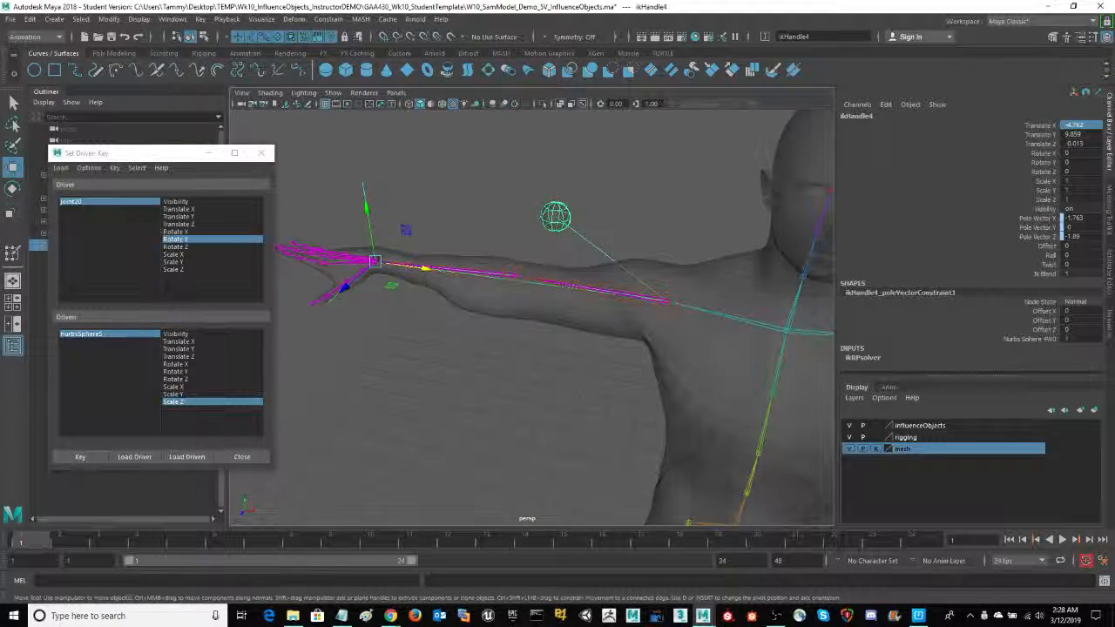
pyautogui.keyDown('alt'); pyautogui.moveTo(531, 423); pyautogui.dragTo(658, 213); pyautogui.keyUp('alt')
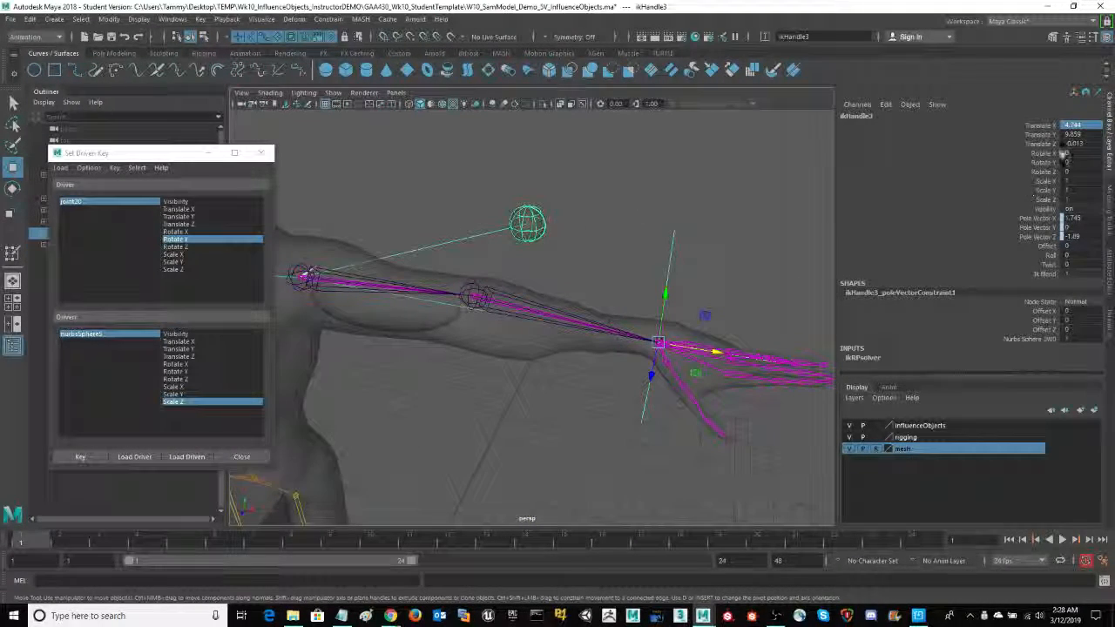
pyautogui.click(1089, 123)
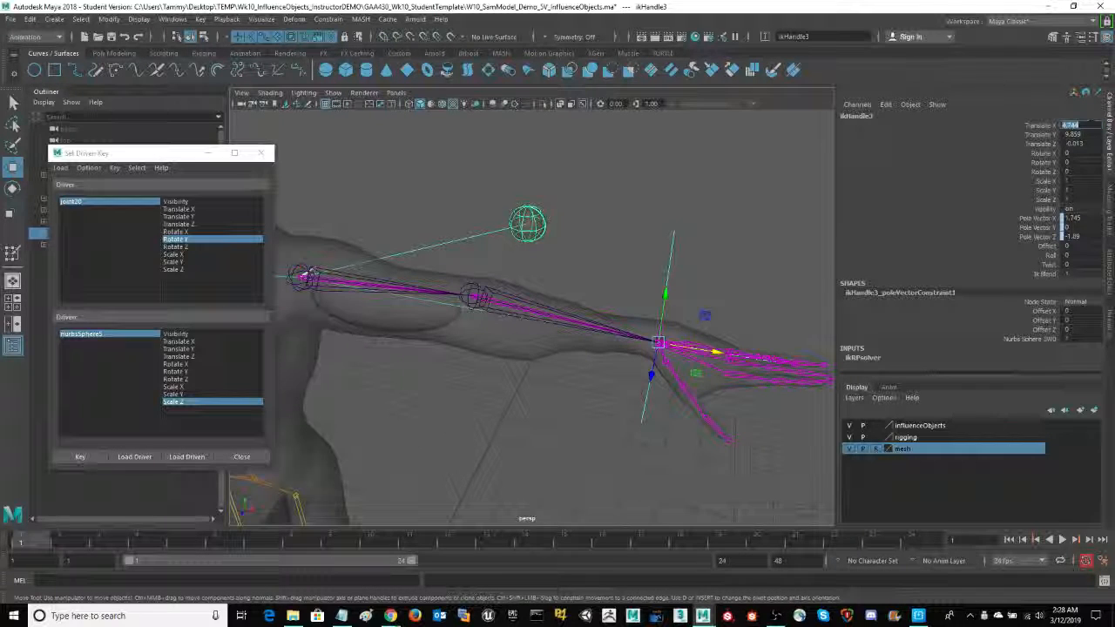
pyautogui.scroll(-6, 588, 186)
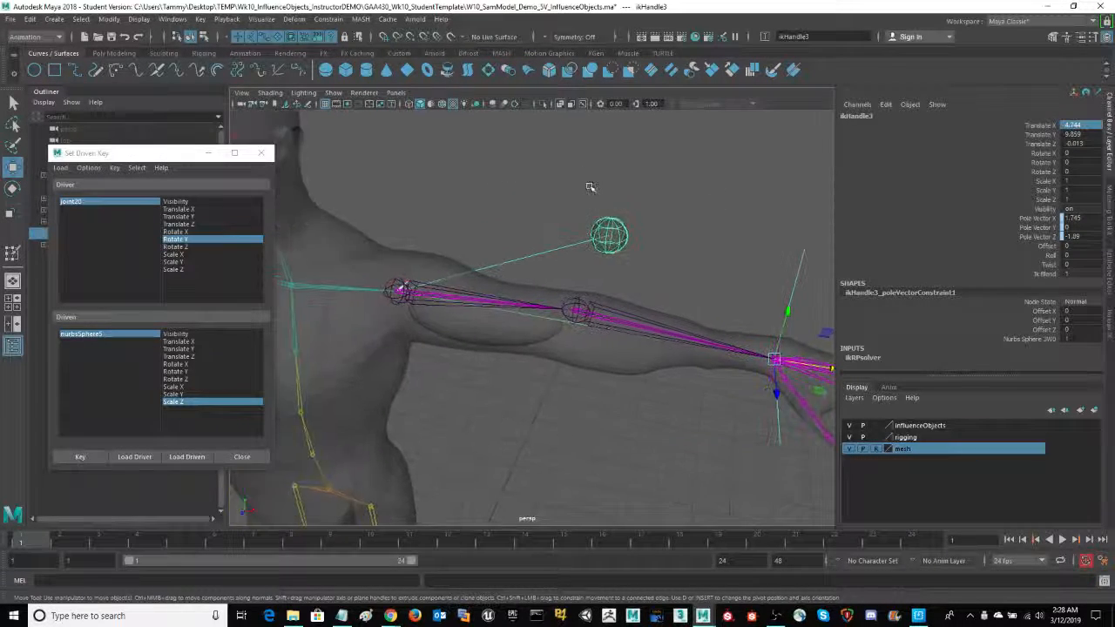
pyautogui.keyDown('alt'); pyautogui.moveTo(433, 195); pyautogui.dragTo(354, 202); pyautogui.keyUp('alt')
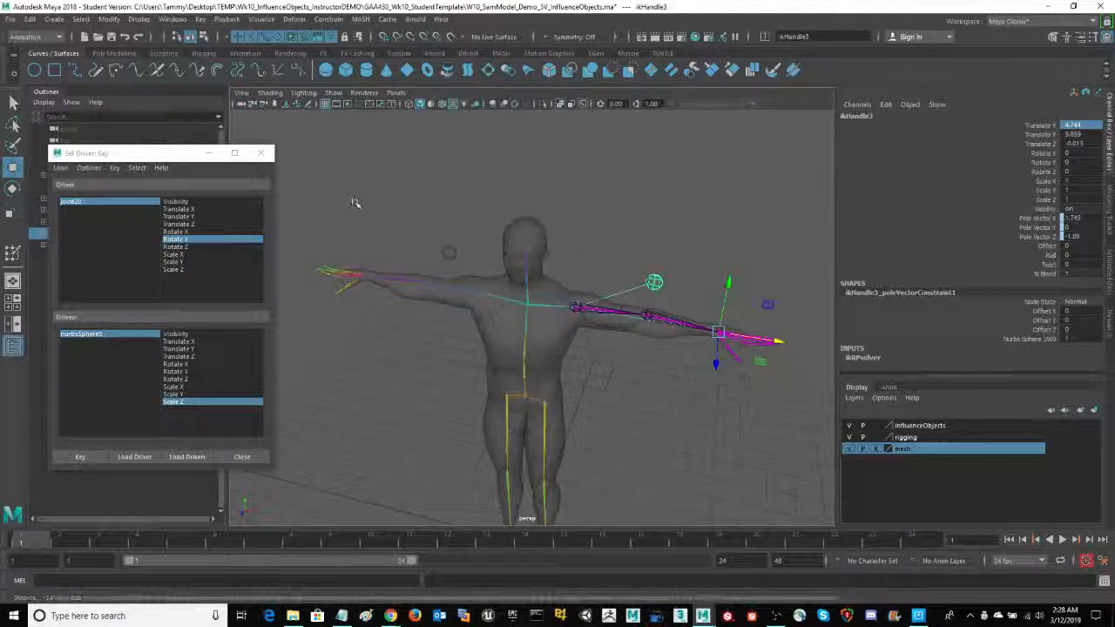
pyautogui.click(357, 277)
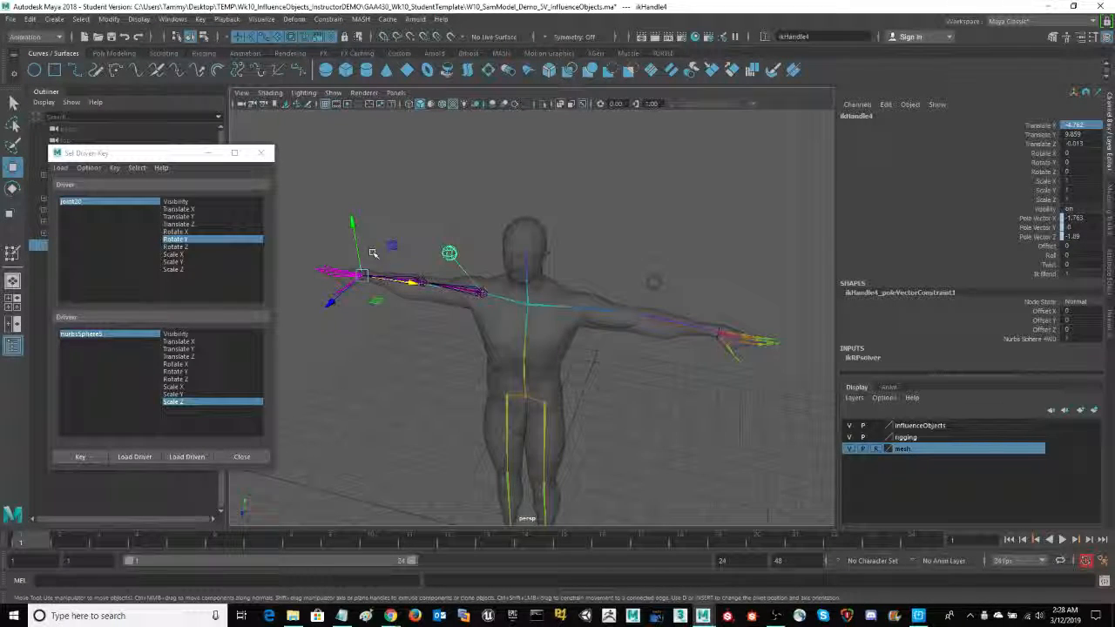
pyautogui.keyDown('alt'); pyautogui.moveTo(357, 277); pyautogui.dragTo(287, 276); pyautogui.keyUp('alt')
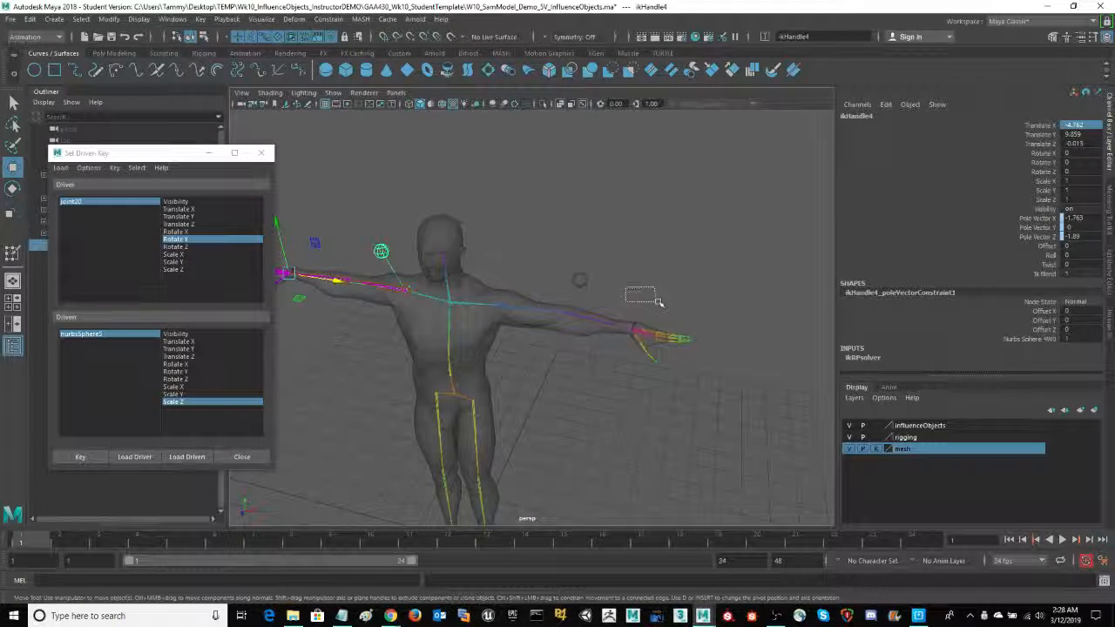
pyautogui.moveTo(659, 303); pyautogui.dragTo(660, 340)
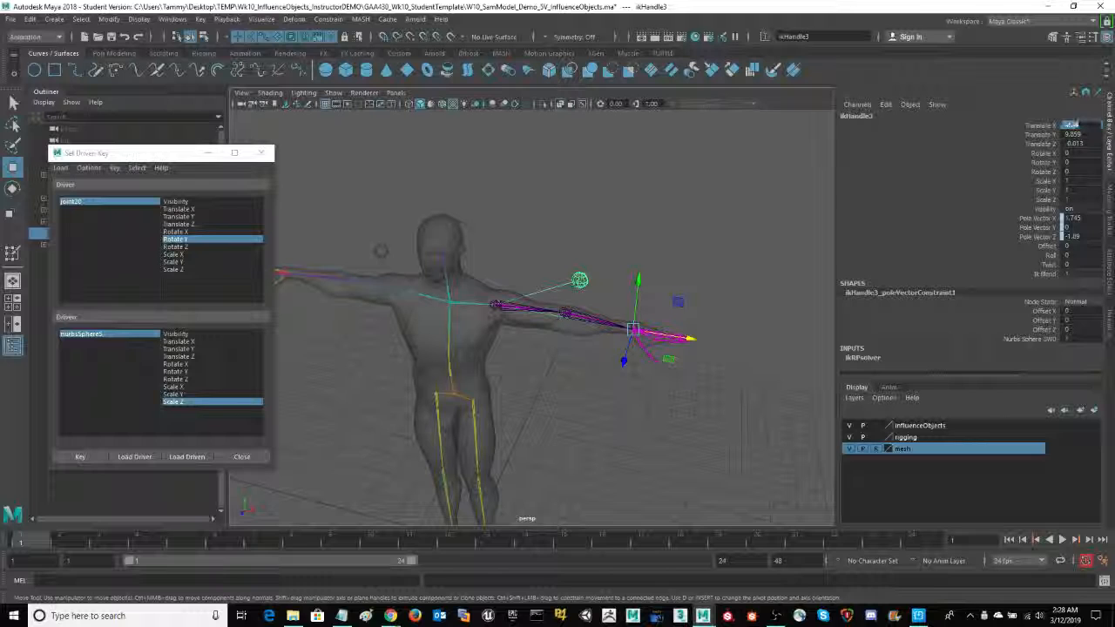
pyautogui.moveTo(1087, 126); pyautogui.dragTo(1074, 126)
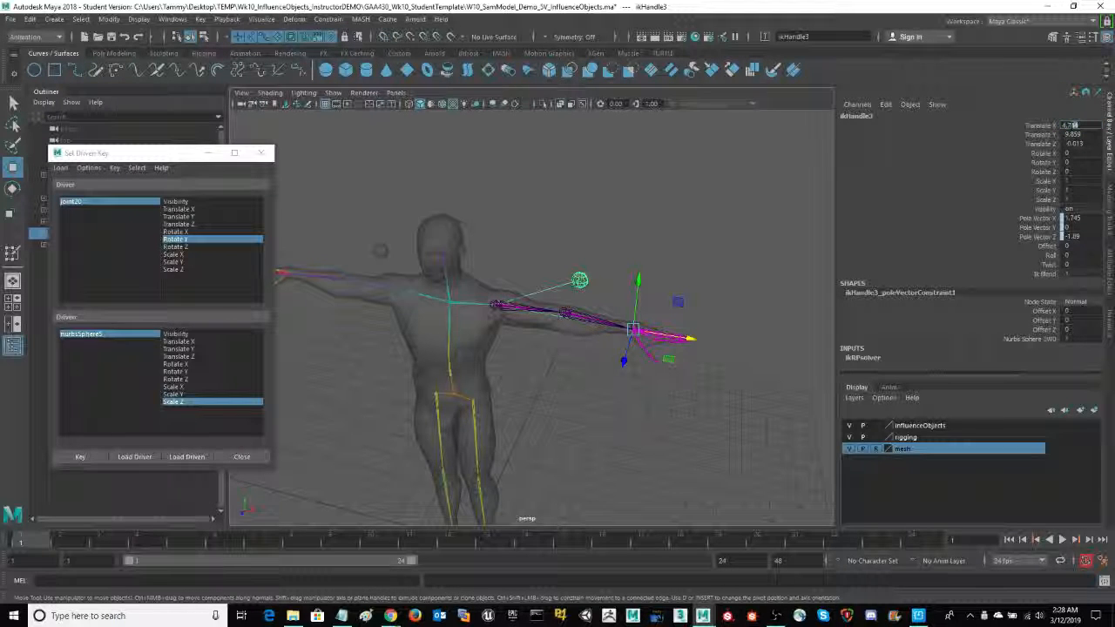
pyautogui.press('Return')
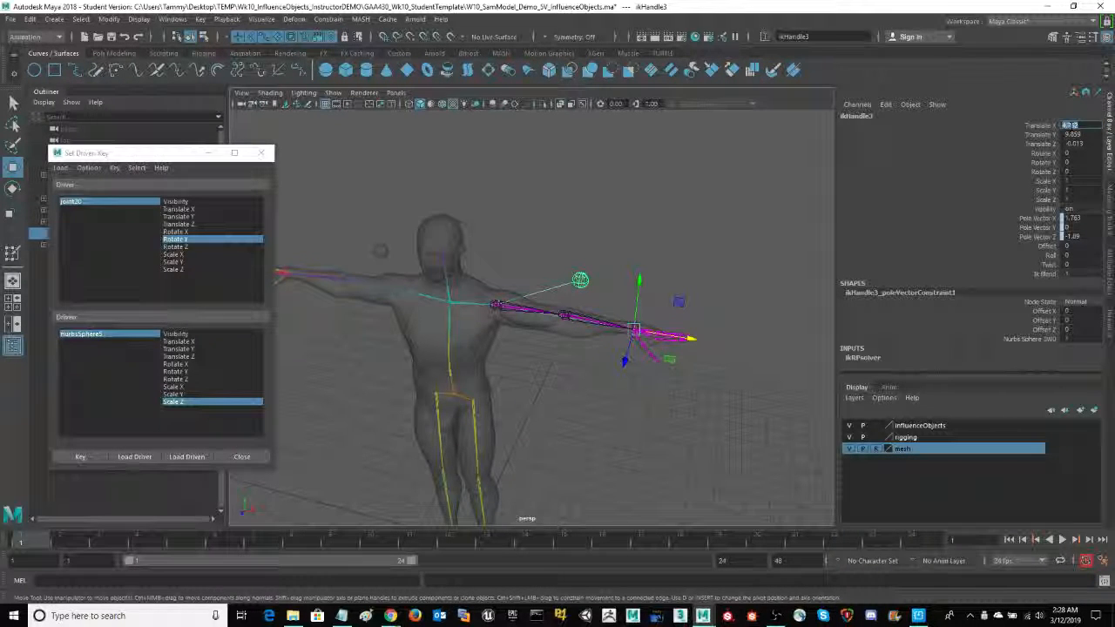
# - Make the mesh layer selectable, then select the half sphere in the left upper arm together with the body mesh
pyautogui.scroll(5, 780, 443)
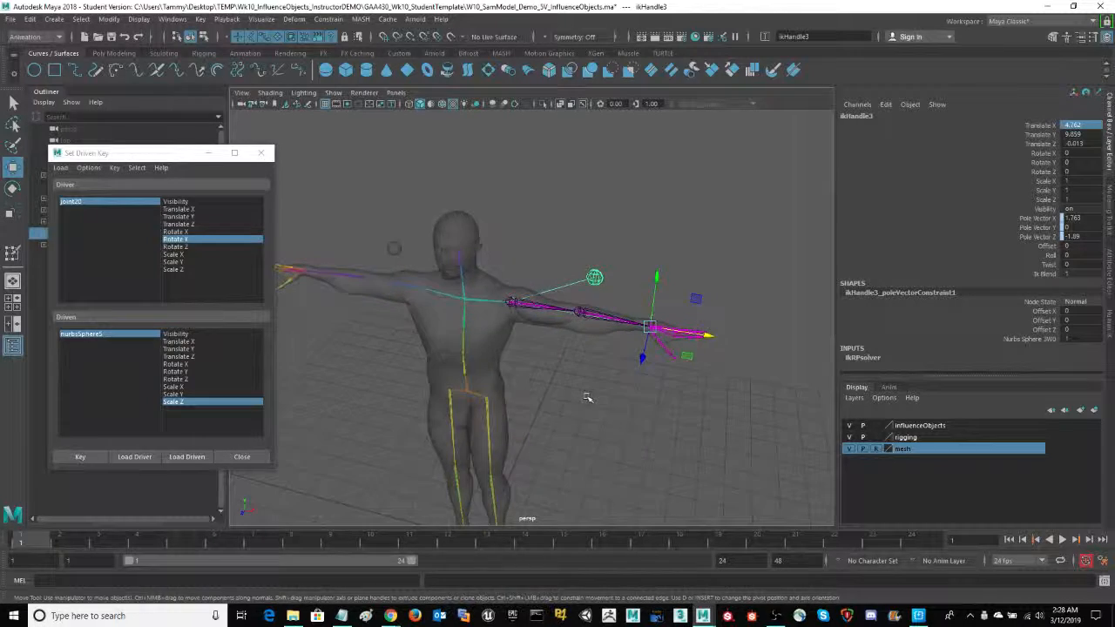
pyautogui.keyDown('alt'); pyautogui.moveTo(625, 446); pyautogui.dragTo(577, 428, button='middle'); pyautogui.keyUp('alt')
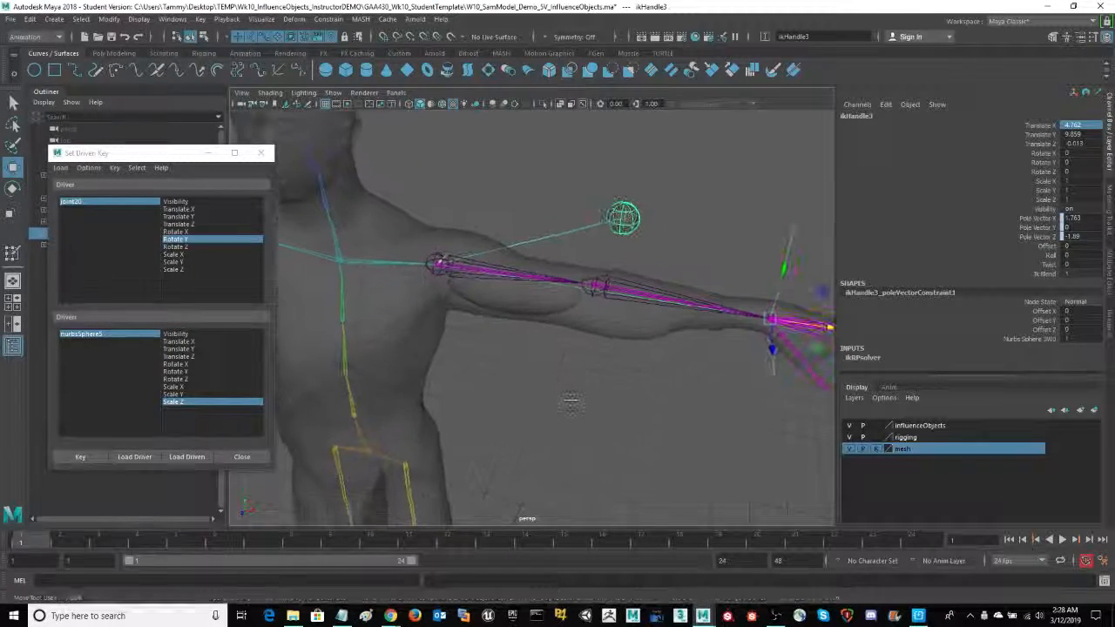
pyautogui.click(542, 316)
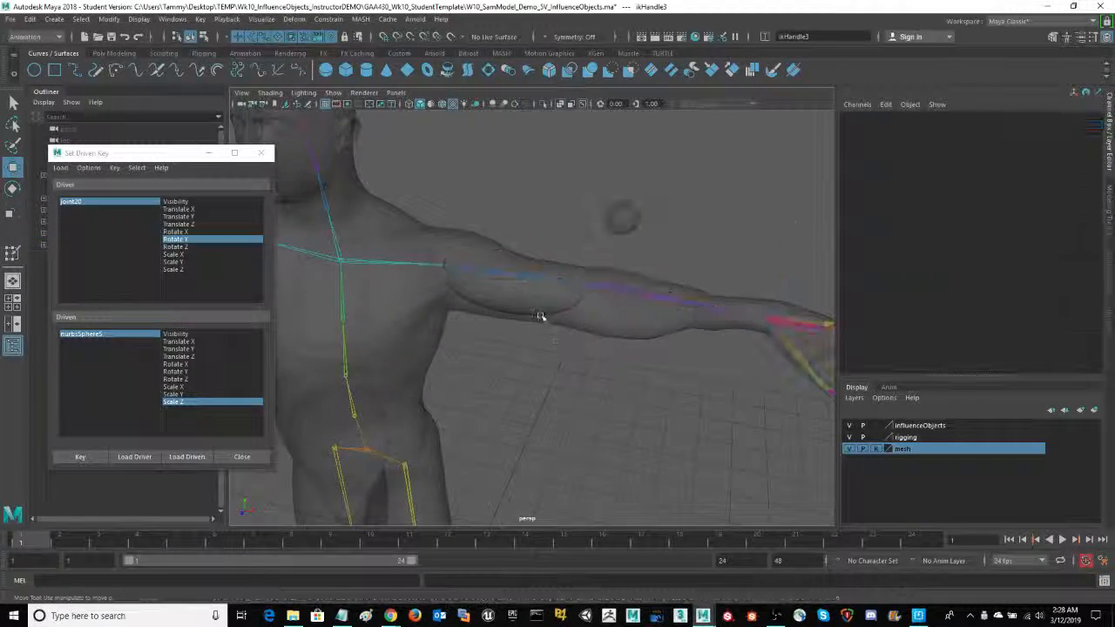
pyautogui.click(541, 309)
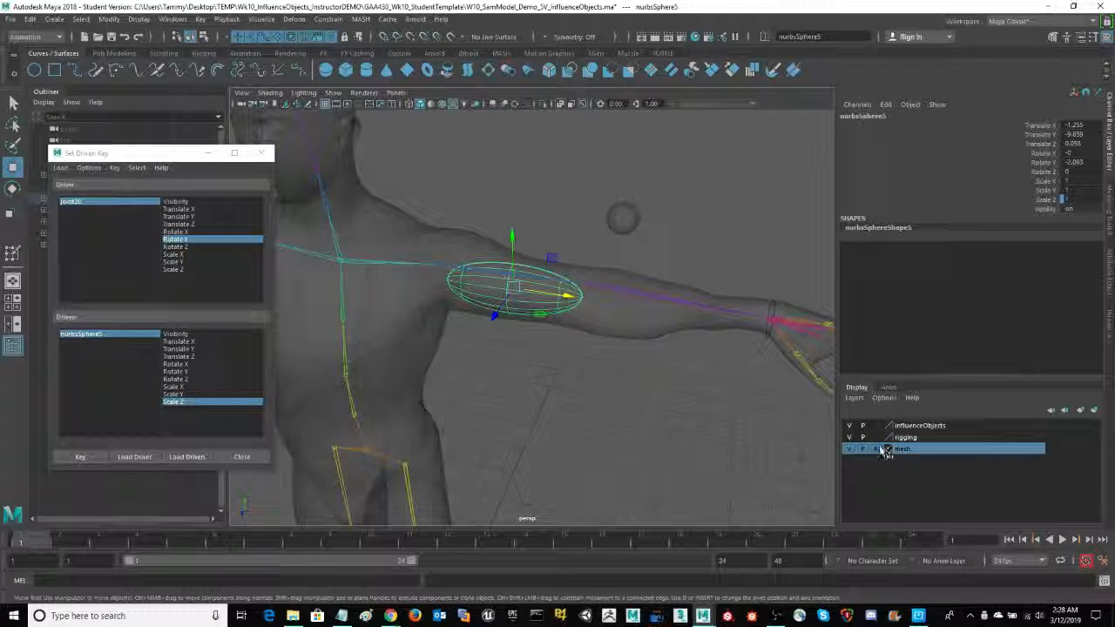
pyautogui.keyDown('shift'); pyautogui.click(649, 340); pyautogui.keyUp('shift')
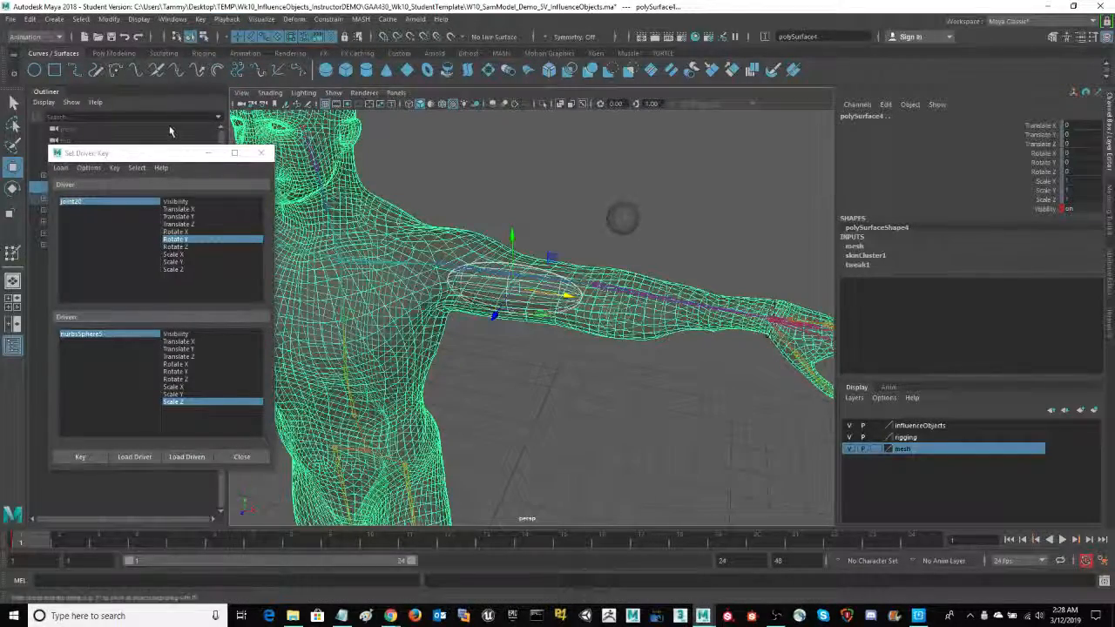
# - Switch to the Rigging menu set and add the half sphere as an influence on the body mesh's skin
pyautogui.click(160, 155)
pyautogui.moveTo(160, 155); pyautogui.dragTo(147, 211)
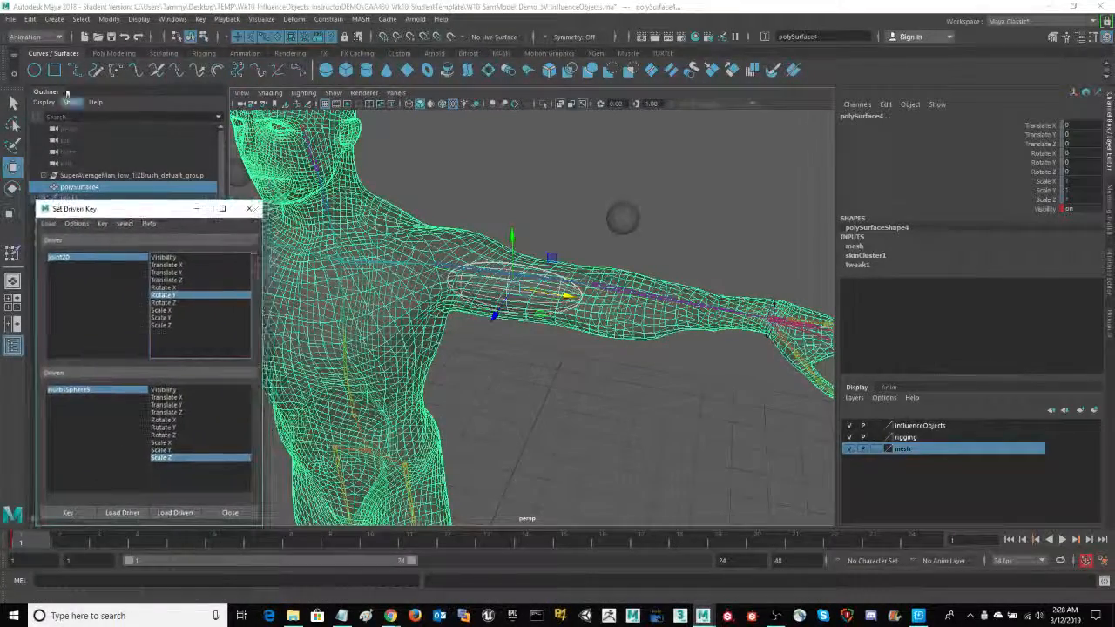
pyautogui.click(36, 37)
pyautogui.click(20, 61)
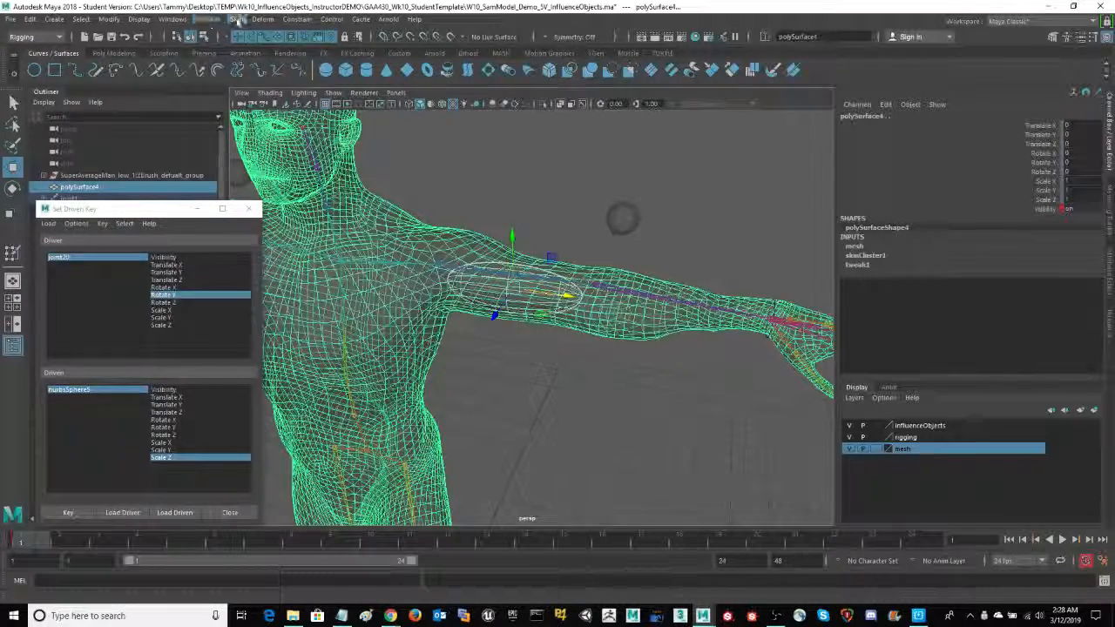
pyautogui.click(237, 19)
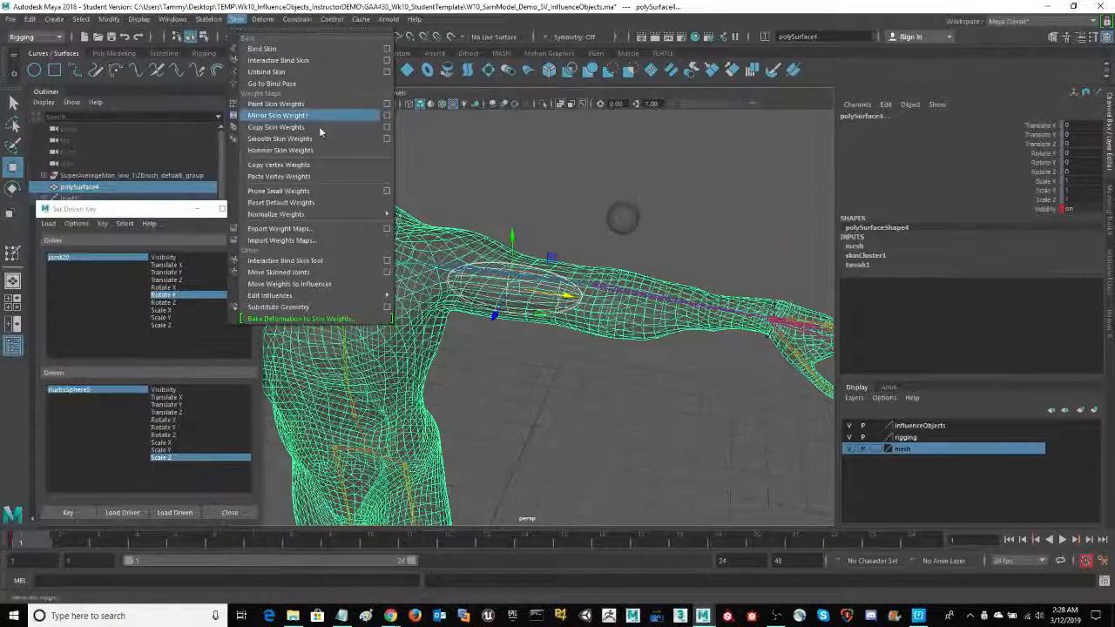
pyautogui.moveTo(346, 295)
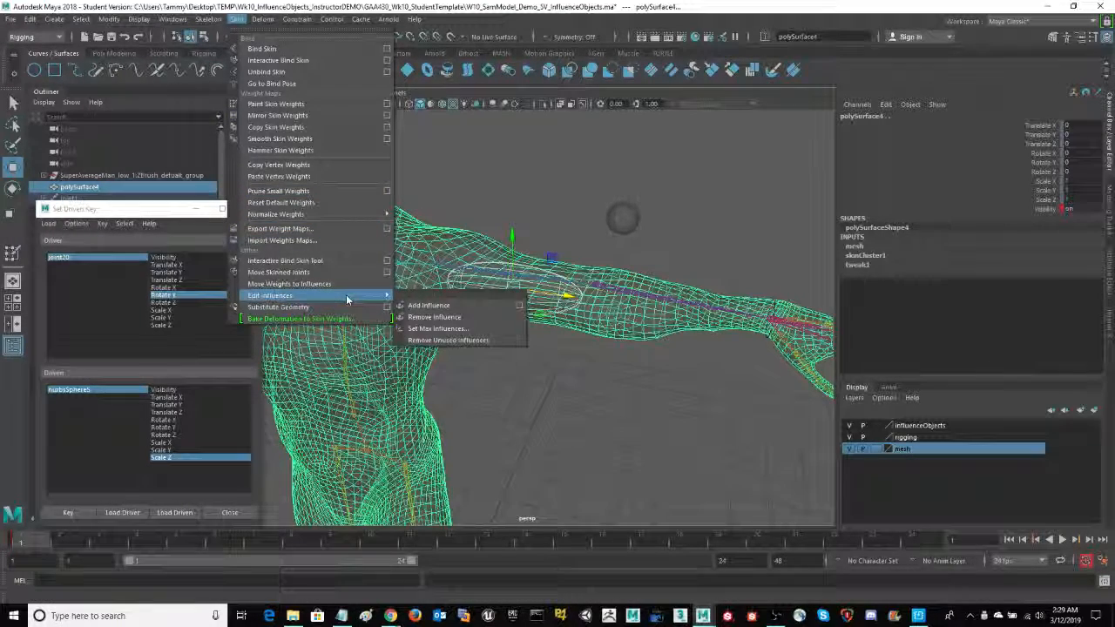
pyautogui.click(462, 303)
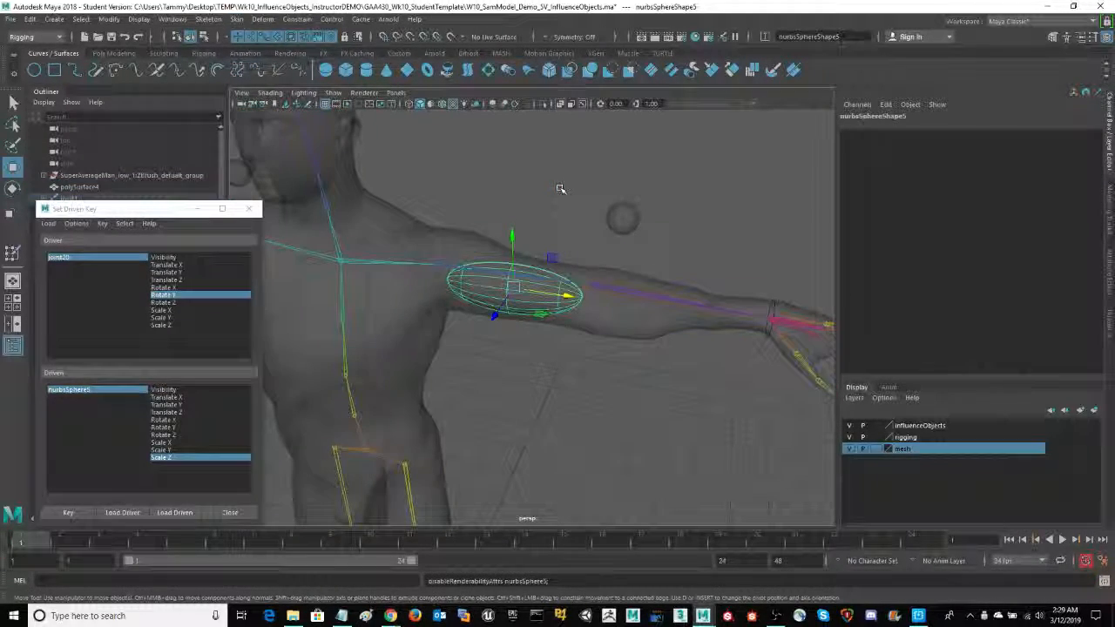
# - Test the influence by moving the left wrist IK handle along X to about 3.633 to bend the arm, and undo the move
pyautogui.keyDown('alt'); pyautogui.moveTo(694, 440); pyautogui.dragTo(626, 420, button='middle'); pyautogui.keyUp('alt')
pyautogui.moveTo(688, 214); pyautogui.dragTo(716, 242)
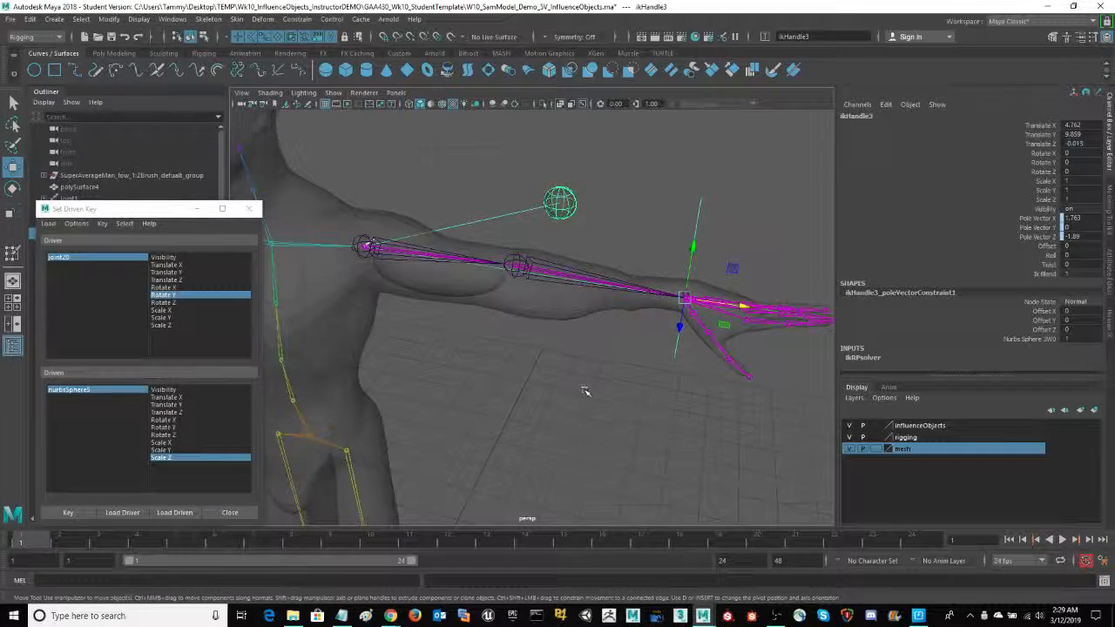
pyautogui.keyDown('alt'); pyautogui.moveTo(584, 388); pyautogui.dragTo(590, 406); pyautogui.keyUp('alt')
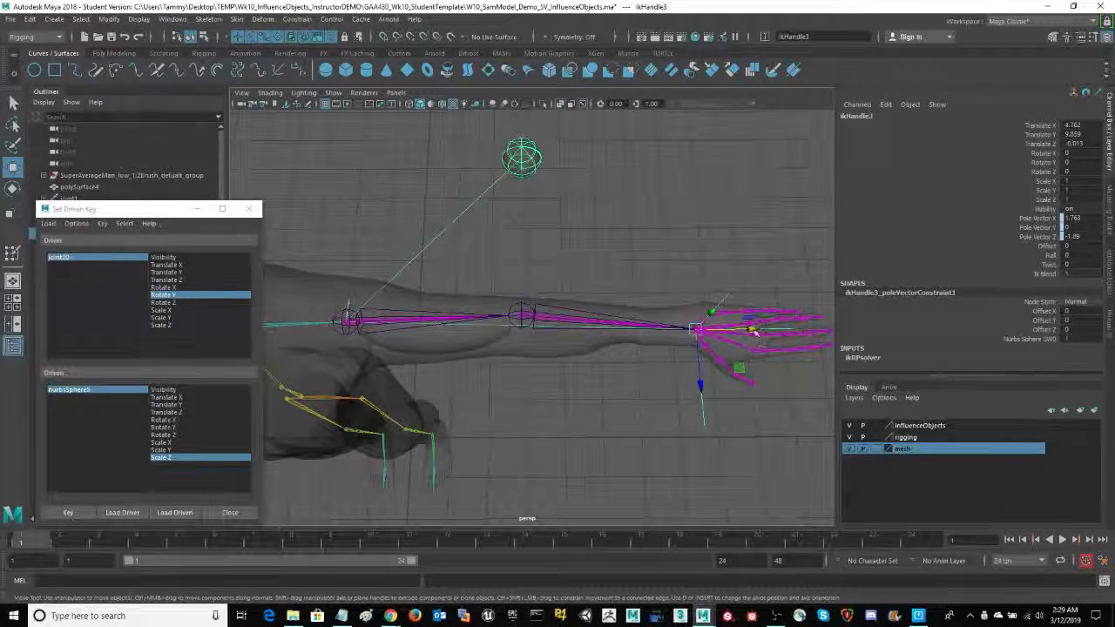
pyautogui.moveTo(754, 332); pyautogui.dragTo(640, 322)
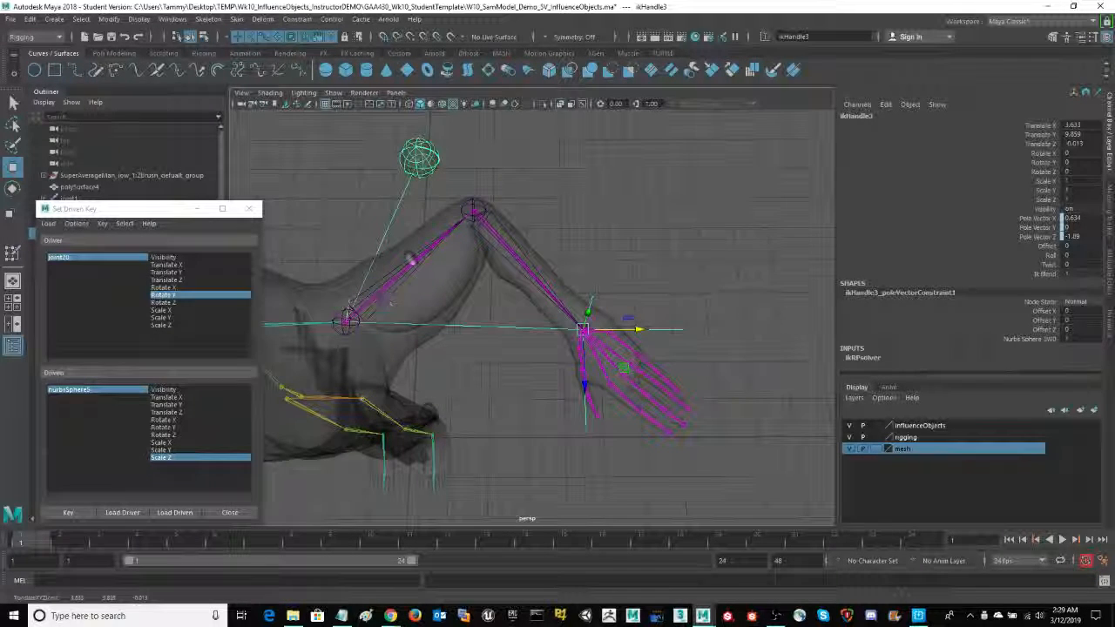
pyautogui.moveTo(593, 235)
pyautogui.keyDown('alt'); pyautogui.mouseDown()
pyautogui.moveTo(732, 228)
pyautogui.moveTo(610, 237)
pyautogui.mouseUp(); pyautogui.keyUp('alt')
pyautogui.keyDown('alt'); pyautogui.moveTo(684, 213); pyautogui.dragTo(690, 234); pyautogui.keyUp('alt')
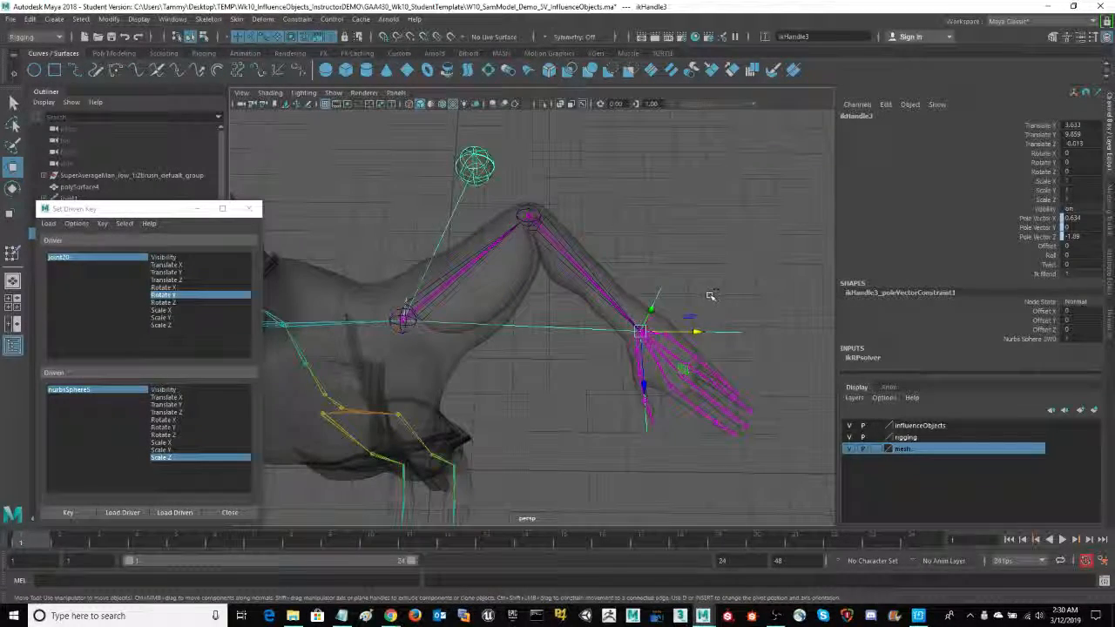
pyautogui.hotkey('ctrl', 'z')
pyautogui.hotkey('ctrl', 'z')
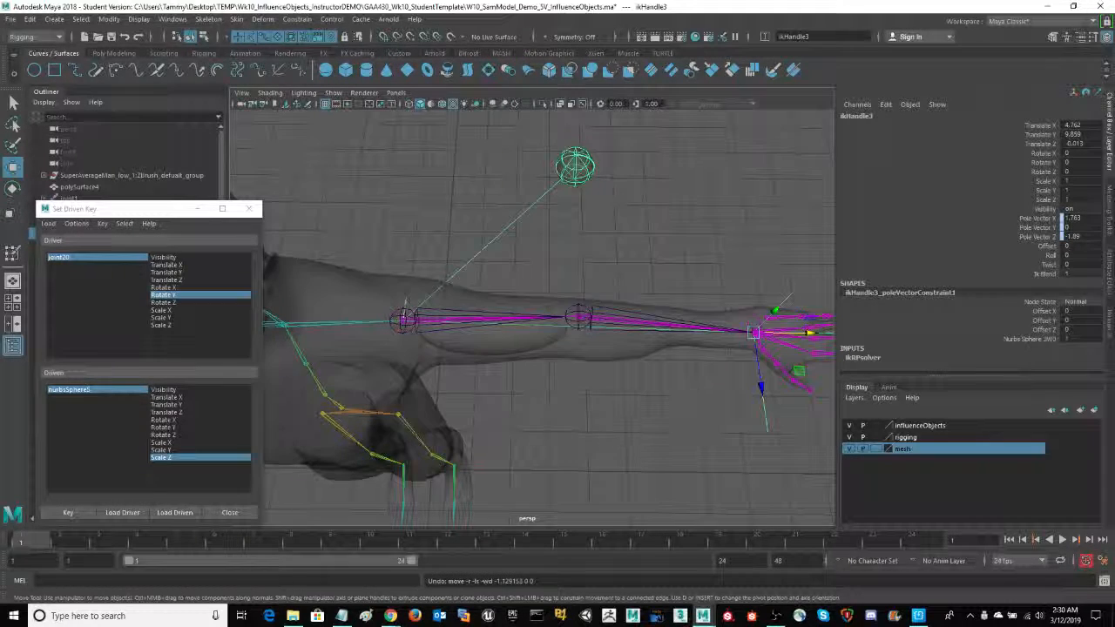
# - Close the Set Driven Key window
pyautogui.keyDown('alt'); pyautogui.moveTo(575, 471); pyautogui.dragTo(618, 435); pyautogui.keyUp('alt')
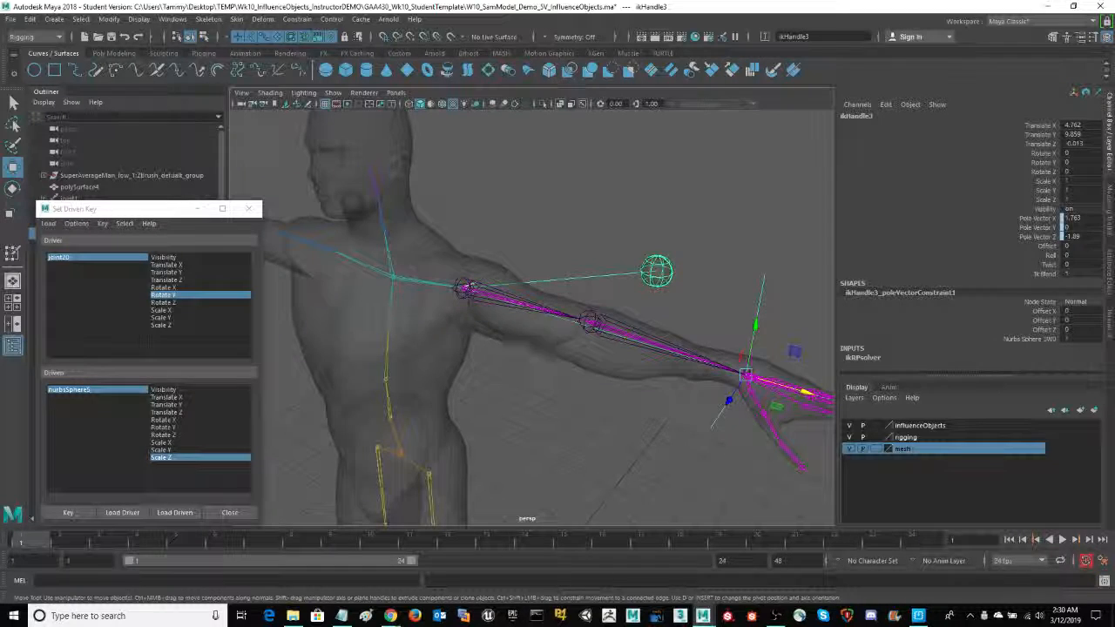
pyautogui.keyDown('alt'); pyautogui.moveTo(534, 396); pyautogui.dragTo(549, 336, button='middle'); pyautogui.keyUp('alt')
pyautogui.scroll(-6, 551, 338)
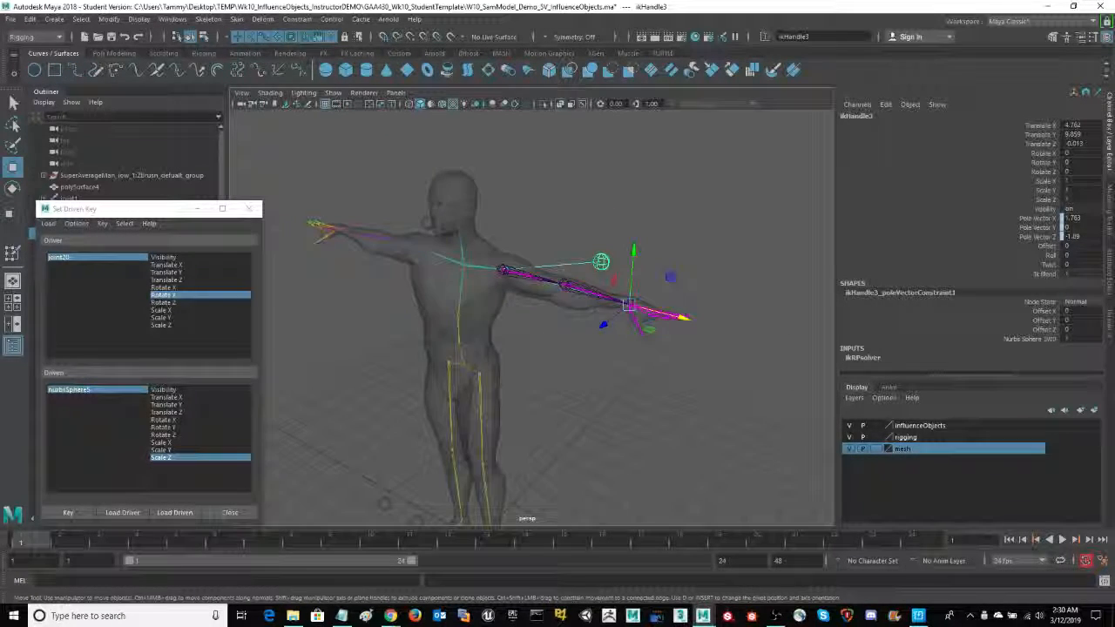
pyautogui.keyDown('alt'); pyautogui.moveTo(604, 410); pyautogui.dragTo(599, 349, button='middle'); pyautogui.keyUp('alt')
pyautogui.scroll(-3, 600, 350)
pyautogui.moveTo(601, 352)
pyautogui.keyDown('alt'); pyautogui.mouseDown()
pyautogui.moveTo(622, 346)
pyautogui.moveTo(619, 356)
pyautogui.mouseUp(); pyautogui.keyUp('alt')
pyautogui.keyDown('alt'); pyautogui.moveTo(619, 356); pyautogui.dragTo(630, 334, button='middle'); pyautogui.keyUp('alt')
pyautogui.keyDown('alt'); pyautogui.moveTo(630, 334); pyautogui.dragTo(300, 256); pyautogui.keyUp('alt')
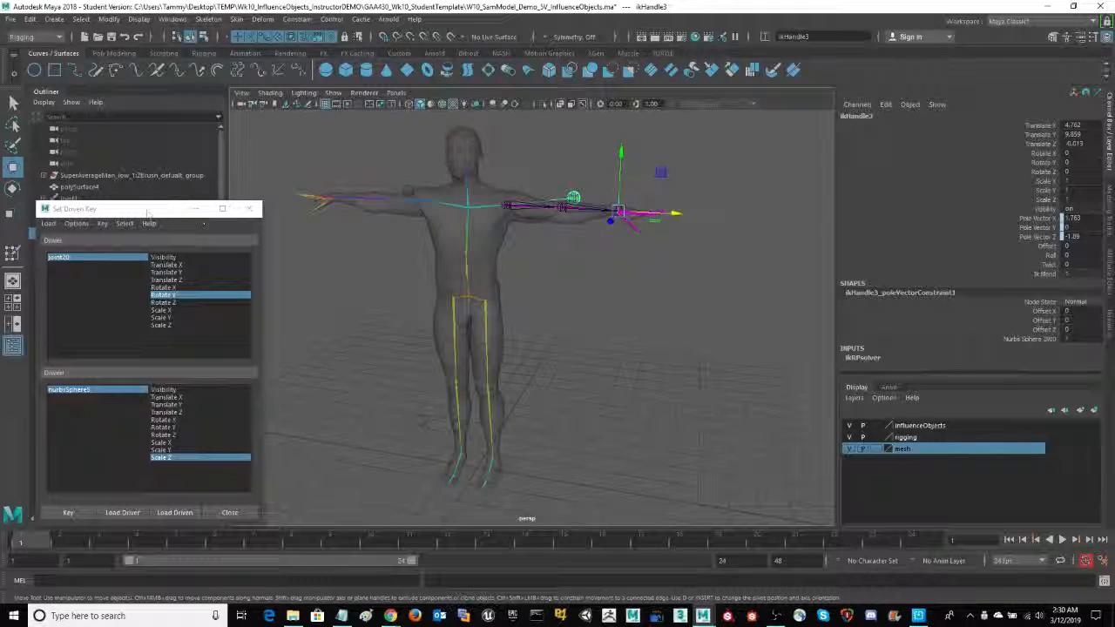
pyautogui.moveTo(148, 214); pyautogui.dragTo(158, 206)
pyautogui.click(258, 206)
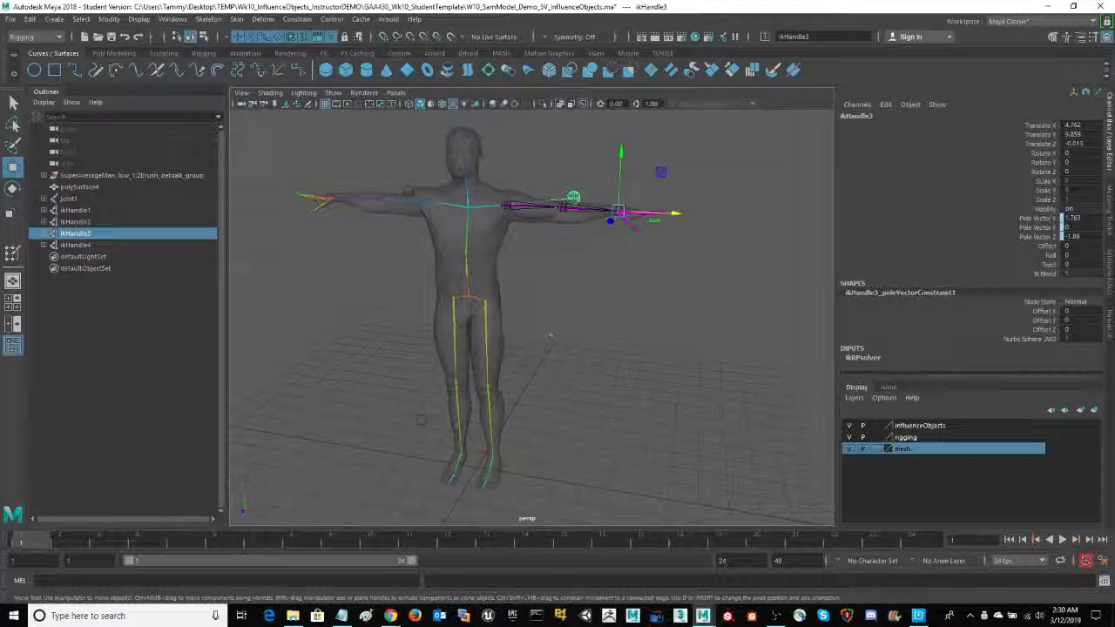
# - Examine the figure and the half-sphere muscle in the straightened left upper arm from several angles
pyautogui.keyDown('alt'); pyautogui.moveTo(613, 329); pyautogui.dragTo(613, 328); pyautogui.keyUp('alt')
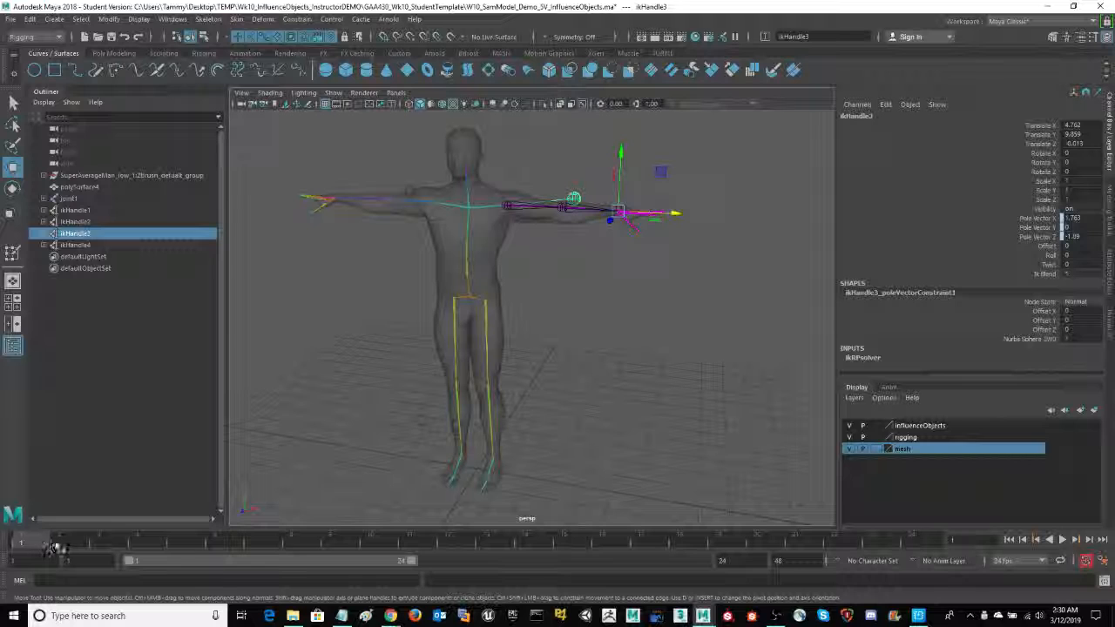
pyautogui.moveTo(52, 547)
pyautogui.mouseDown()
pyautogui.moveTo(181, 542)
pyautogui.moveTo(21, 546)
pyautogui.moveTo(245, 543)
pyautogui.moveTo(18, 538)
pyautogui.mouseUp()
pyautogui.keyDown('alt'); pyautogui.moveTo(671, 317); pyautogui.dragTo(522, 256); pyautogui.keyUp('alt')
pyautogui.keyDown('alt'); pyautogui.moveTo(598, 292); pyautogui.dragTo(658, 302); pyautogui.keyUp('alt')
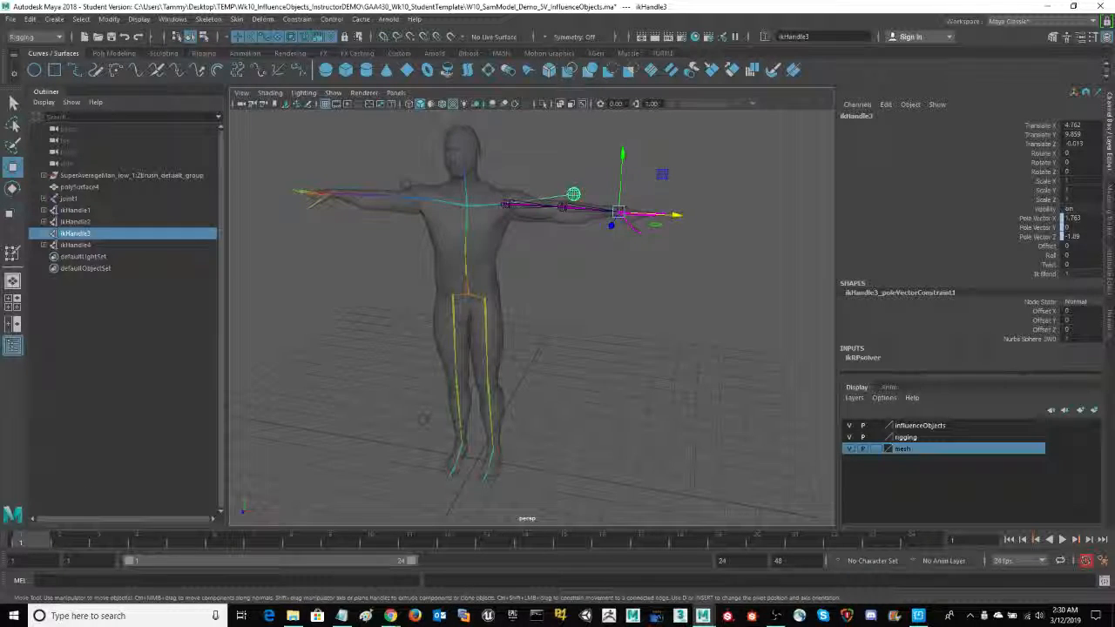
pyautogui.scroll(6, 647, 299)
pyautogui.keyDown('alt'); pyautogui.moveTo(636, 263); pyautogui.dragTo(691, 367, button='middle'); pyautogui.keyUp('alt')
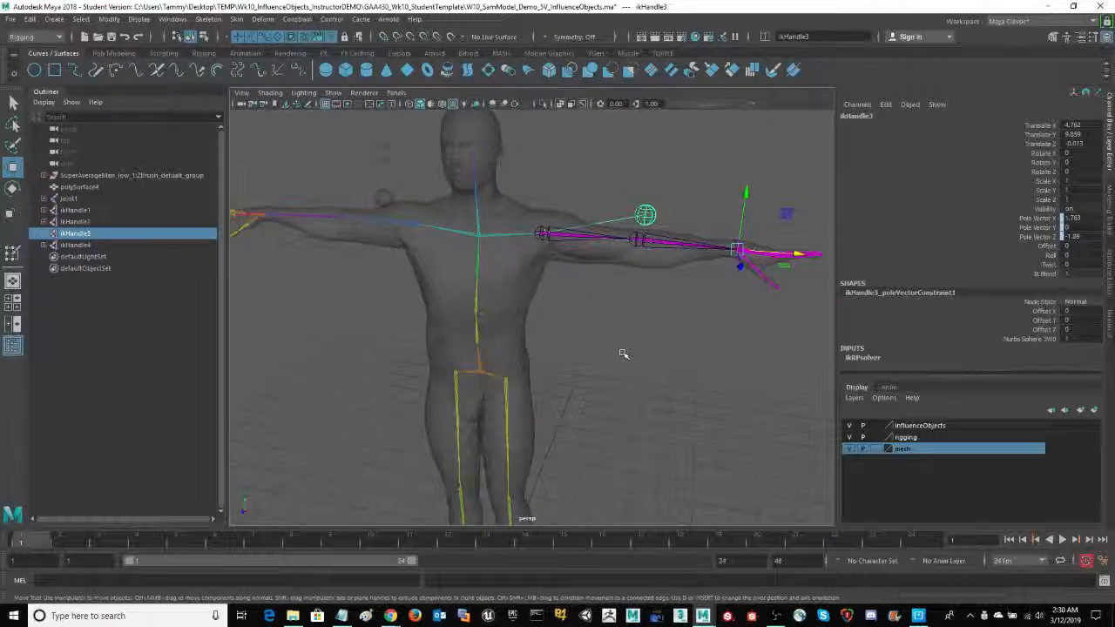
pyautogui.keyDown('alt'); pyautogui.moveTo(623, 354); pyautogui.dragTo(607, 374); pyautogui.keyUp('alt')
pyautogui.scroll(5, 689, 374)
pyautogui.keyDown('alt'); pyautogui.moveTo(605, 313); pyautogui.dragTo(522, 384, button='middle'); pyautogui.keyUp('alt')
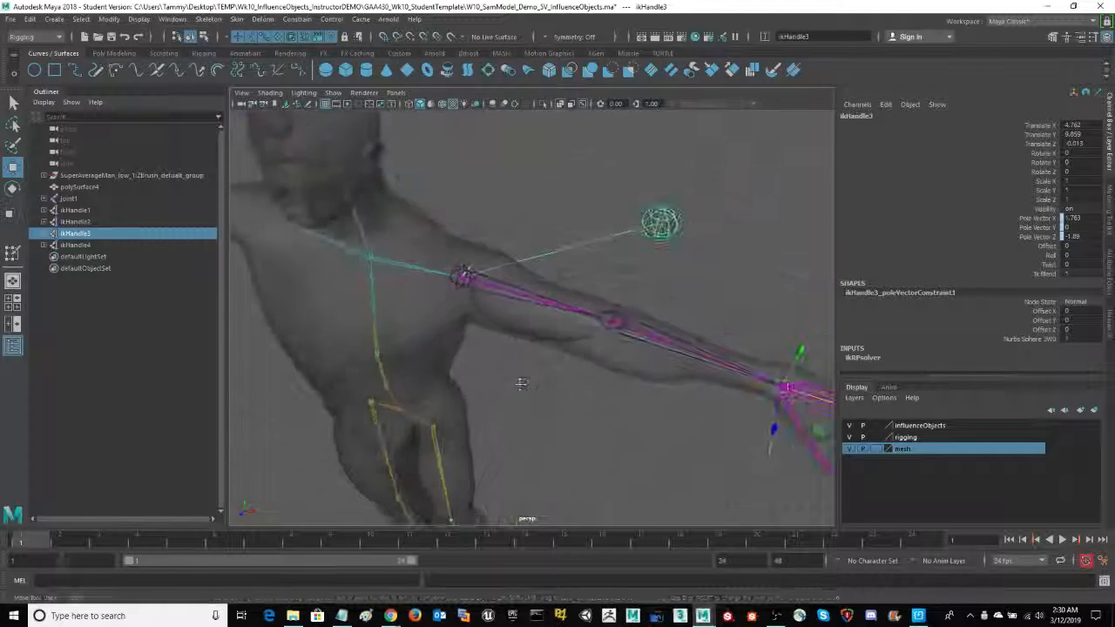
pyautogui.moveTo(542, 422)
pyautogui.keyDown('alt'); pyautogui.mouseDown()
pyautogui.moveTo(581, 394)
pyautogui.moveTo(542, 420)
pyautogui.moveTo(560, 421)
pyautogui.mouseUp(); pyautogui.keyUp('alt')
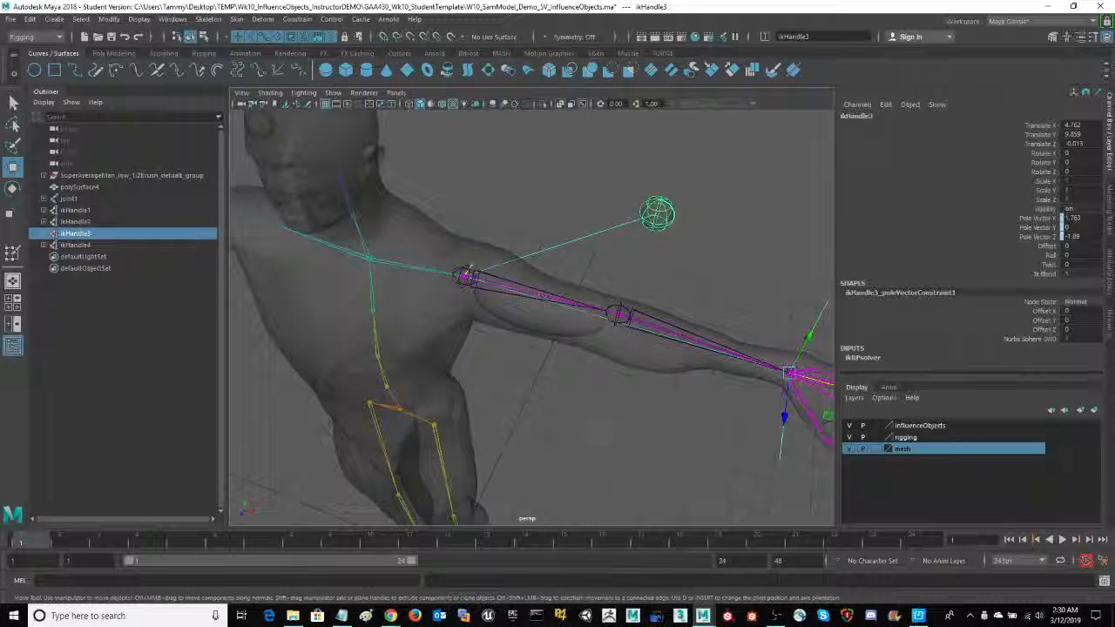
pyautogui.moveTo(606, 421)
pyautogui.keyDown('alt'); pyautogui.mouseDown()
pyautogui.moveTo(610, 406)
pyautogui.moveTo(588, 412)
pyautogui.moveTo(598, 405)
pyautogui.moveTo(596, 425)
pyautogui.moveTo(609, 413)
pyautogui.mouseUp(); pyautogui.keyUp('alt')
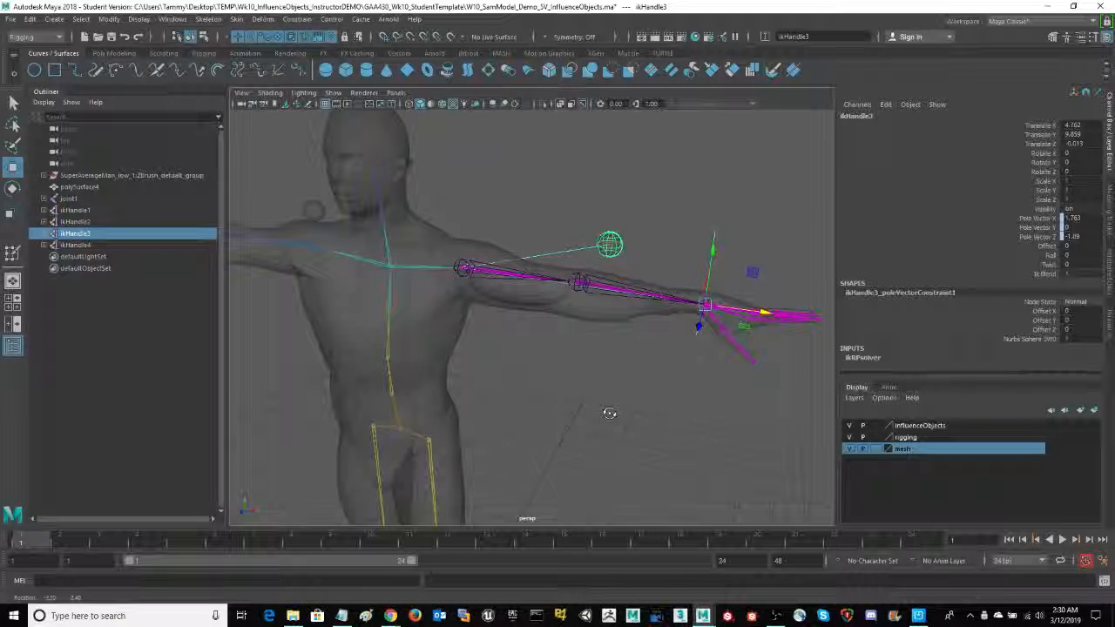